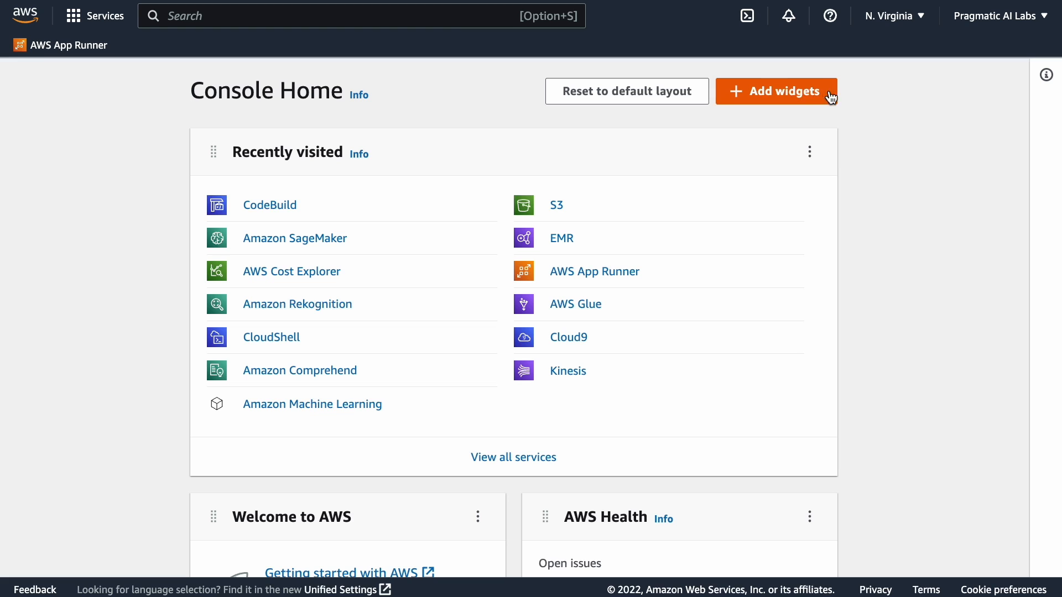
- Launch AWS CloudShell and open the AWS console home in a new tab
click(748, 15)
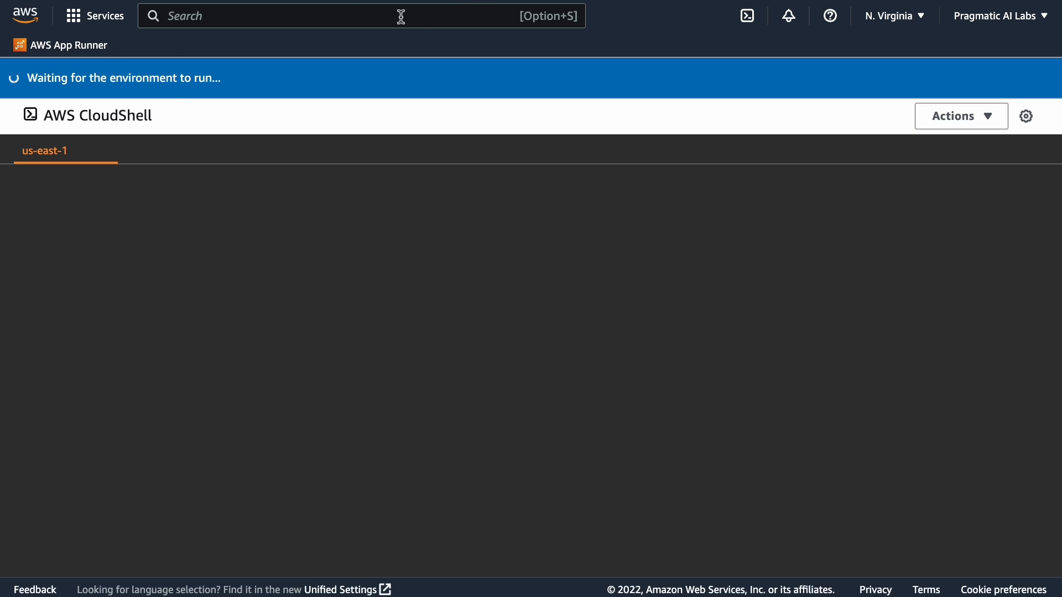
right_click(37, 14)
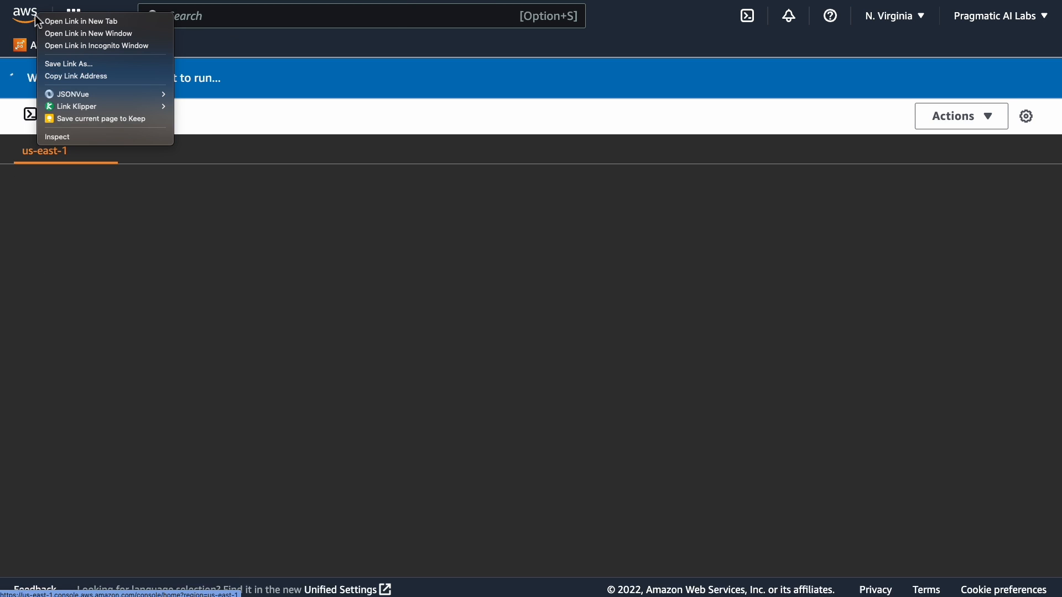
click(93, 22)
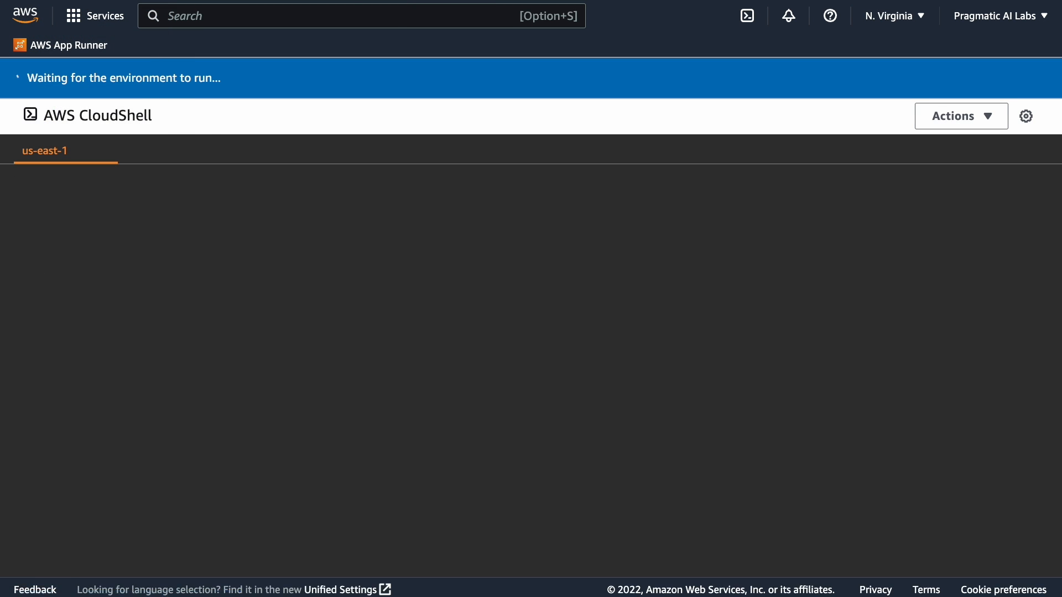
click(266, 1)
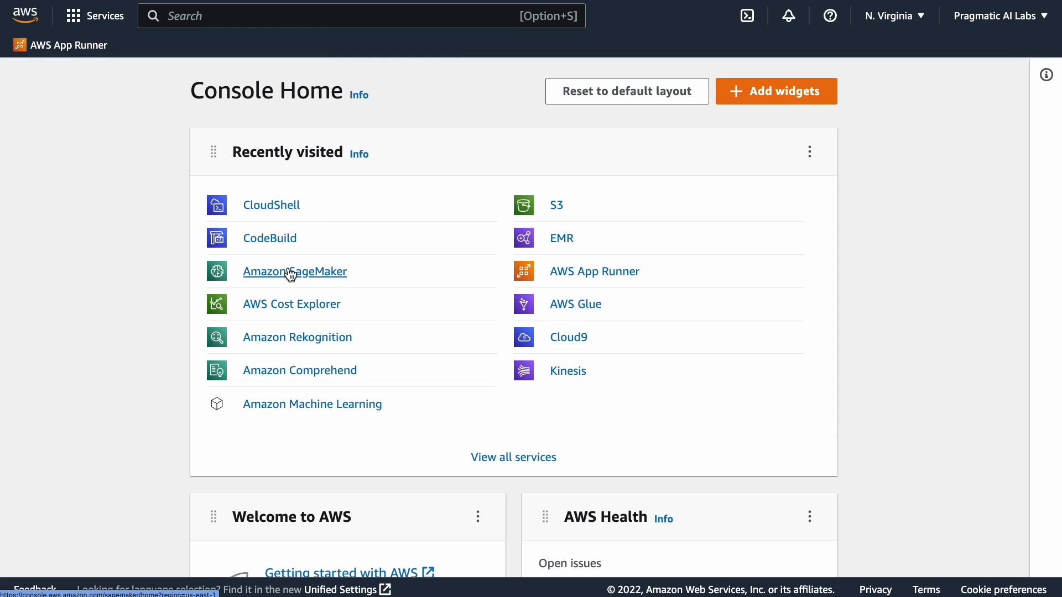
- Open Amazon SageMaker and switch the region to US East (Ohio)
click(280, 283)
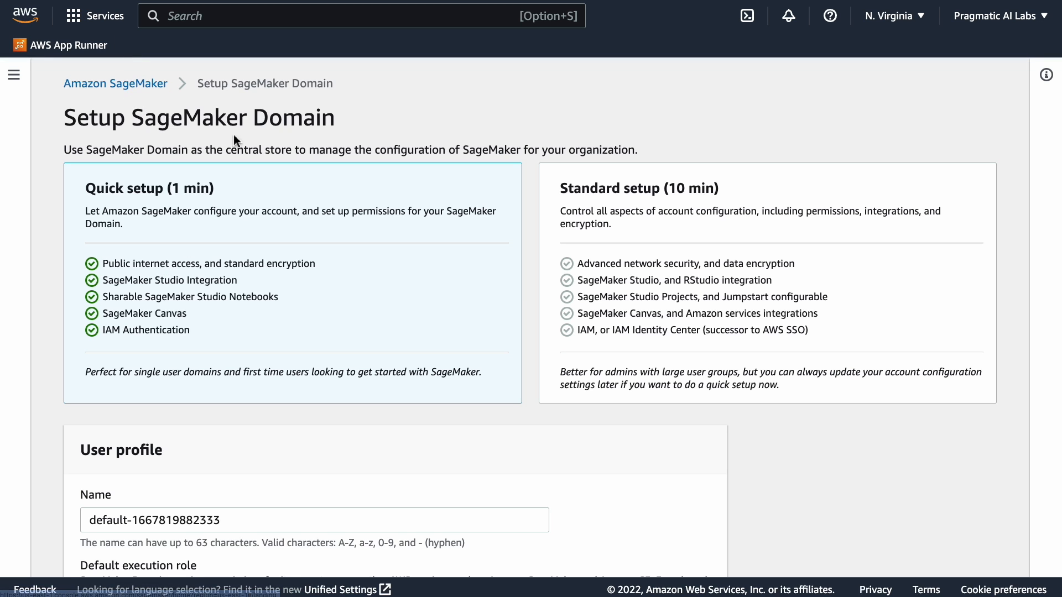
drag(332, 126, 75, 126)
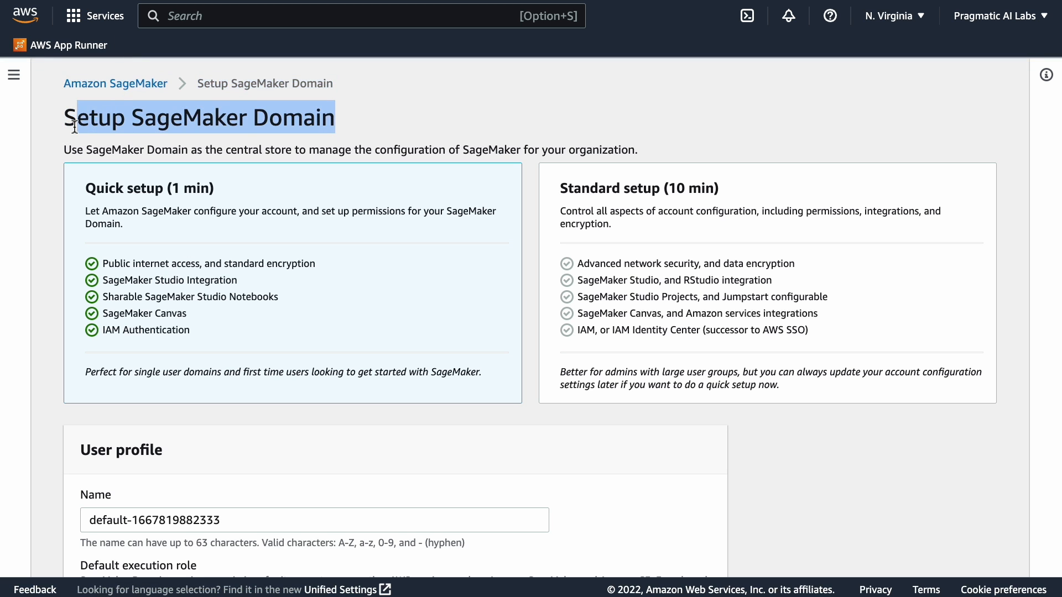
click(894, 17)
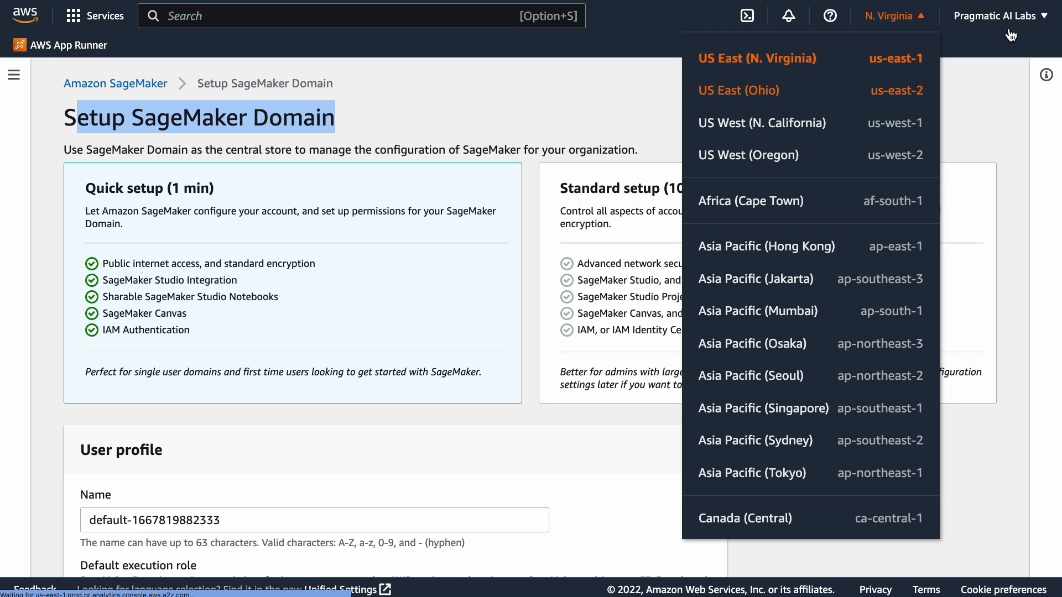
click(810, 90)
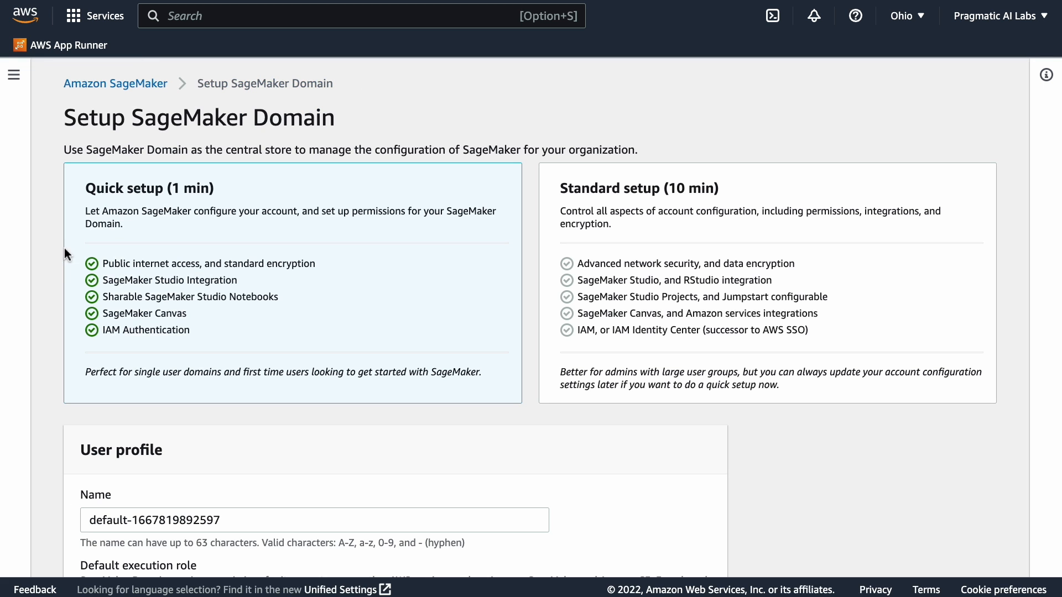
- Go to the SageMaker Studio control panel and open Studio Lab in a separate tab
click(132, 86)
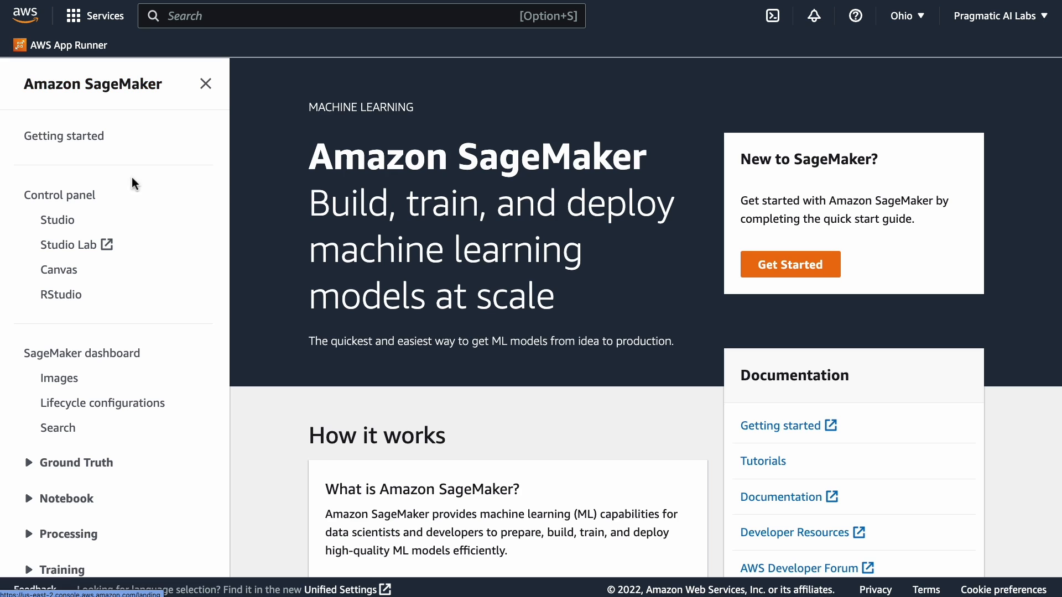
click(58, 221)
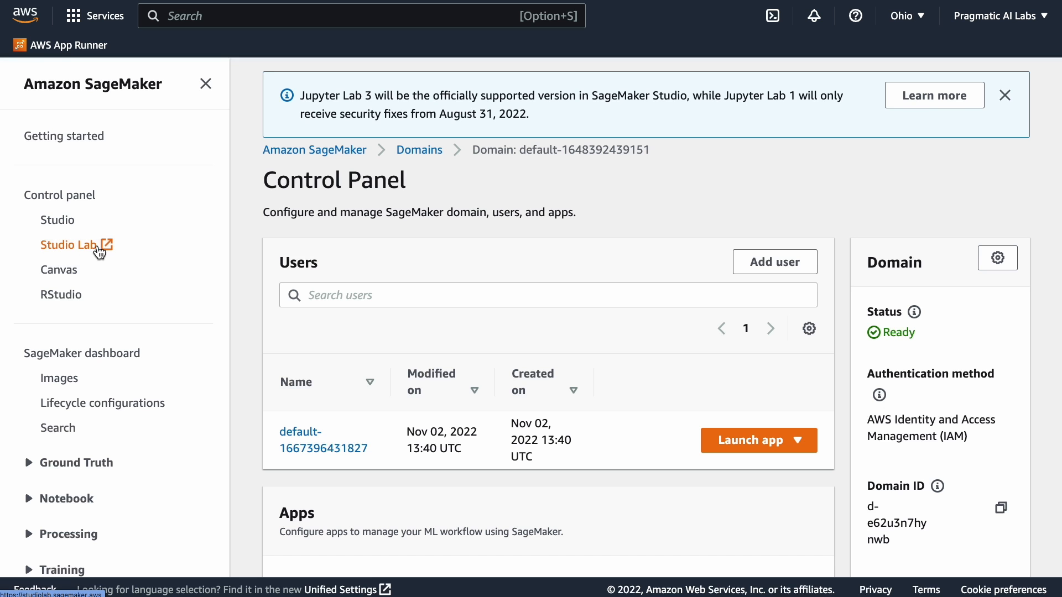
right_click(88, 250)
click(105, 252)
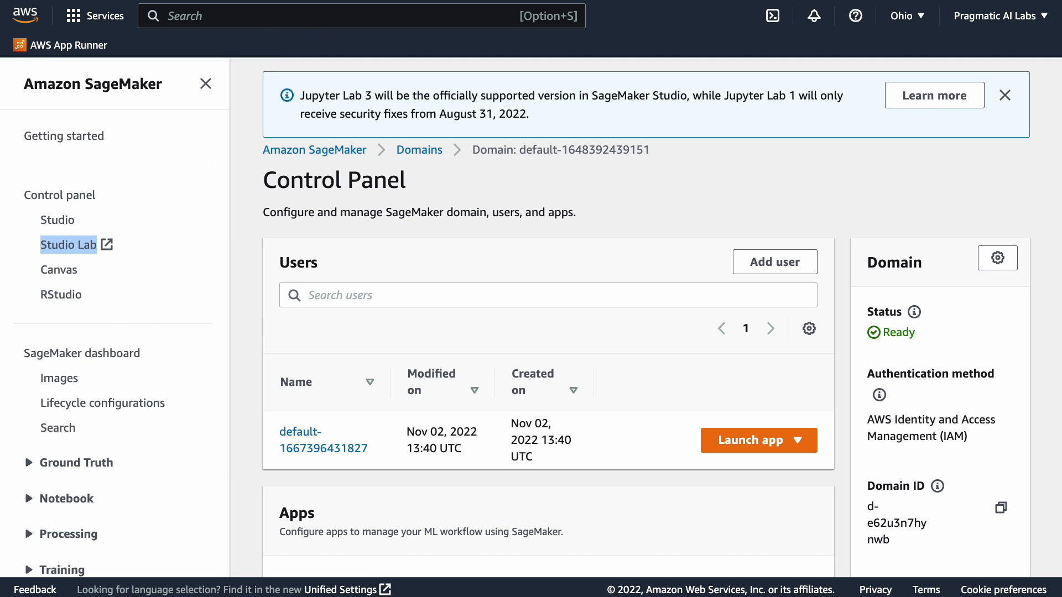
click(357, 0)
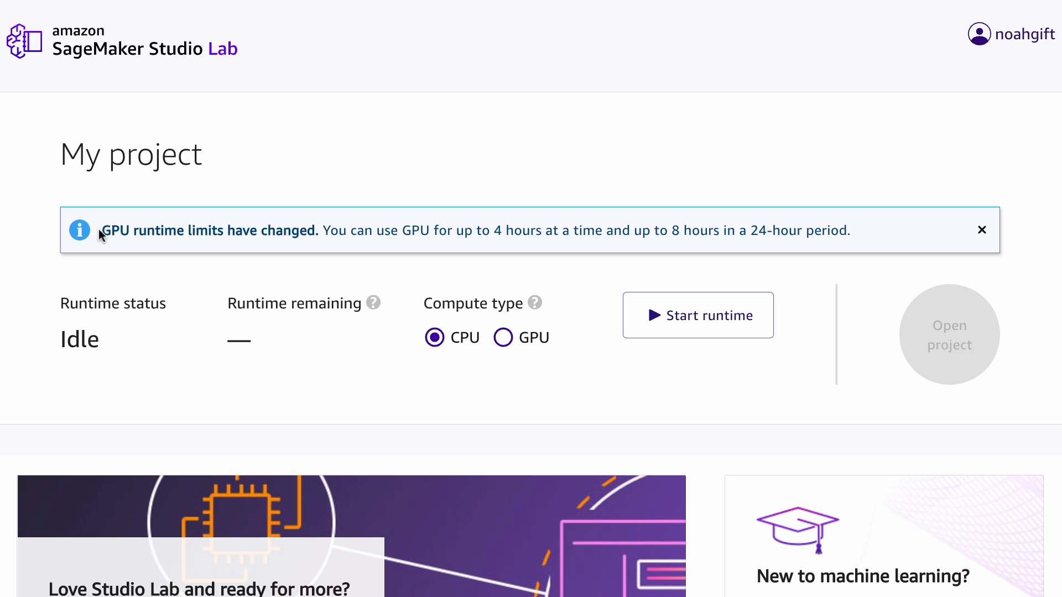
- Read and dismiss the notice about GPU runtime limits, and review the compute type options
drag(100, 233, 873, 247)
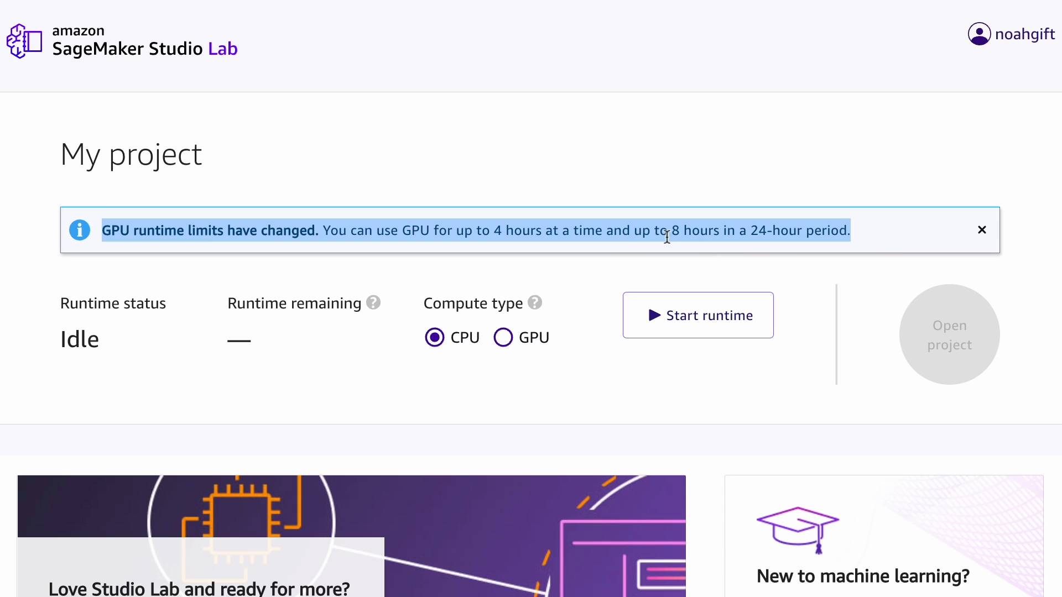
click(982, 231)
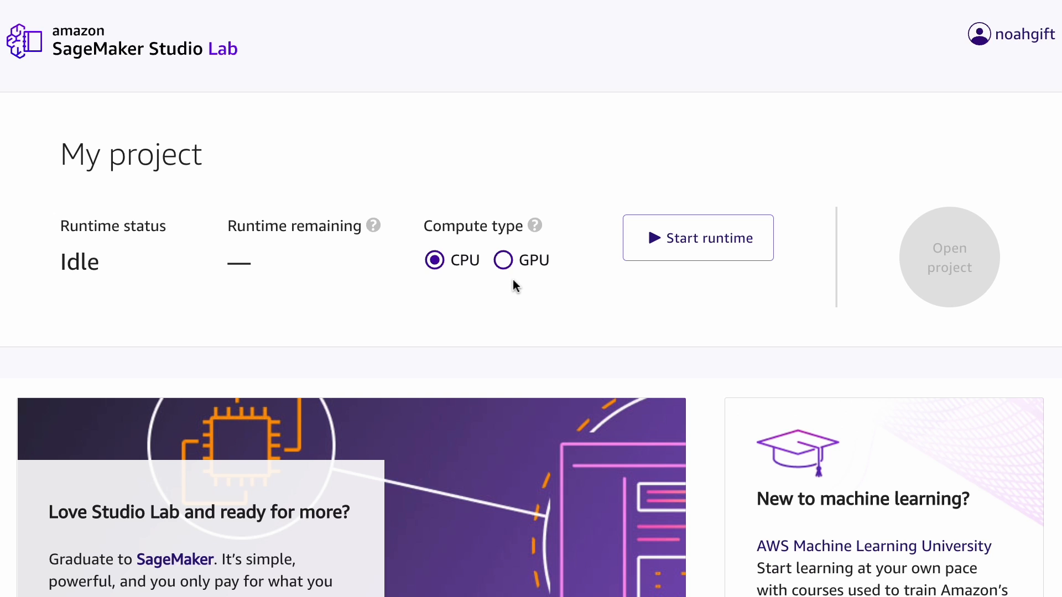
drag(424, 224, 561, 273)
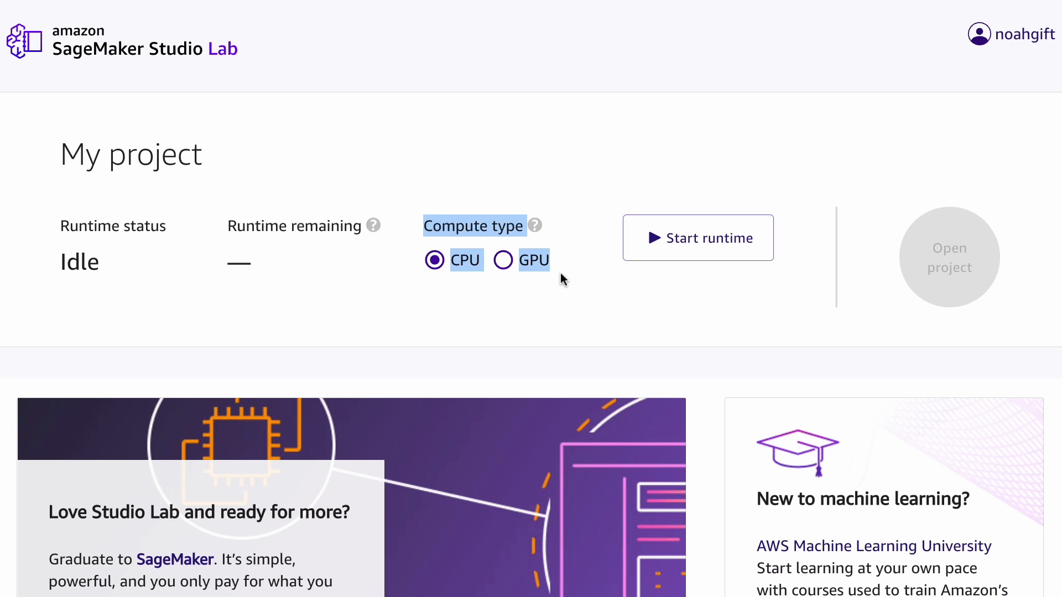
click(536, 203)
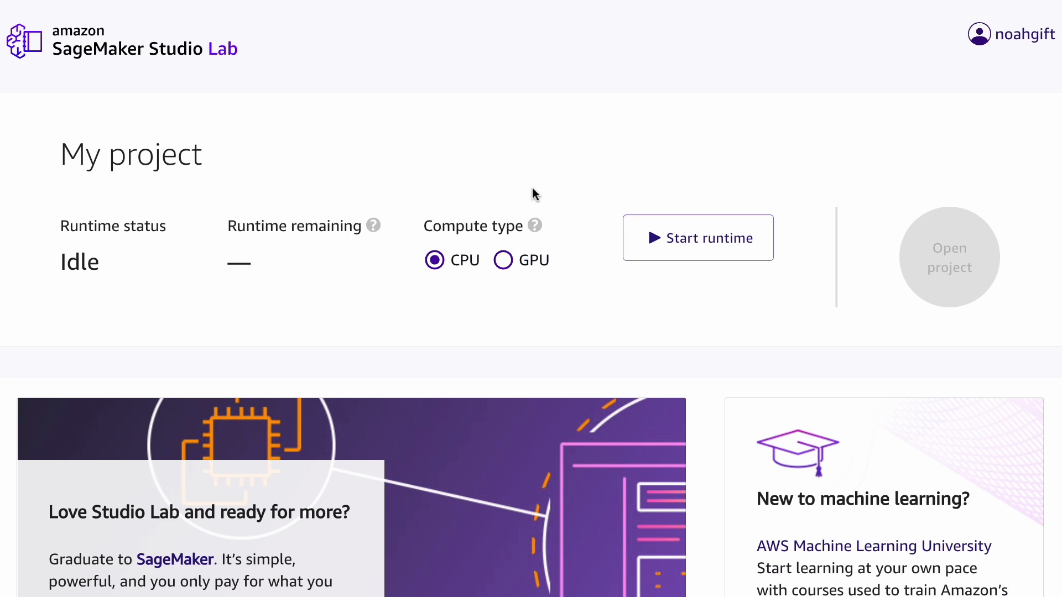
- Try to start the project runtime with GPU as the compute type
click(503, 261)
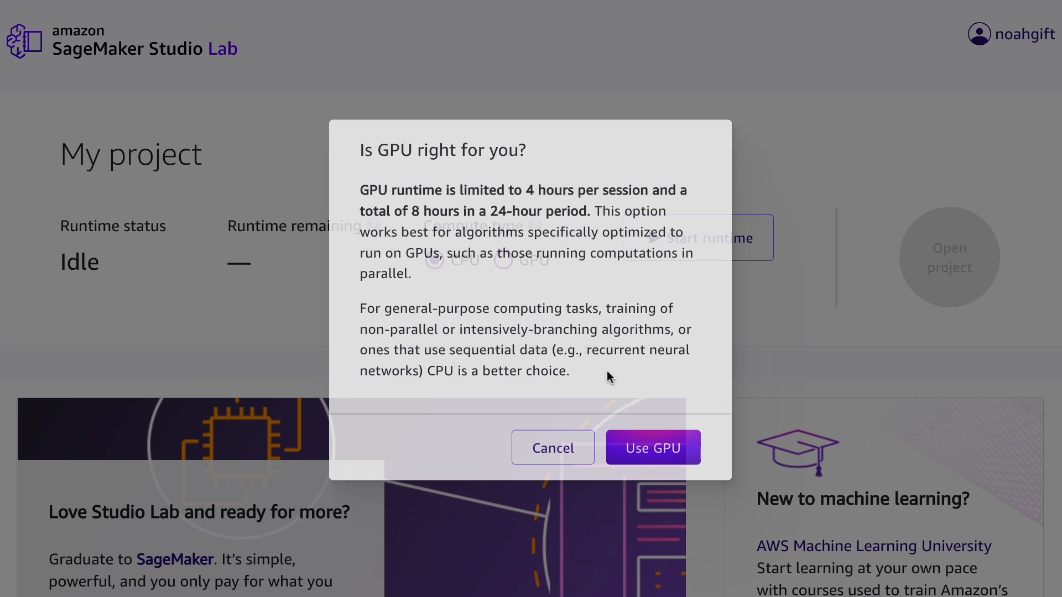
click(652, 448)
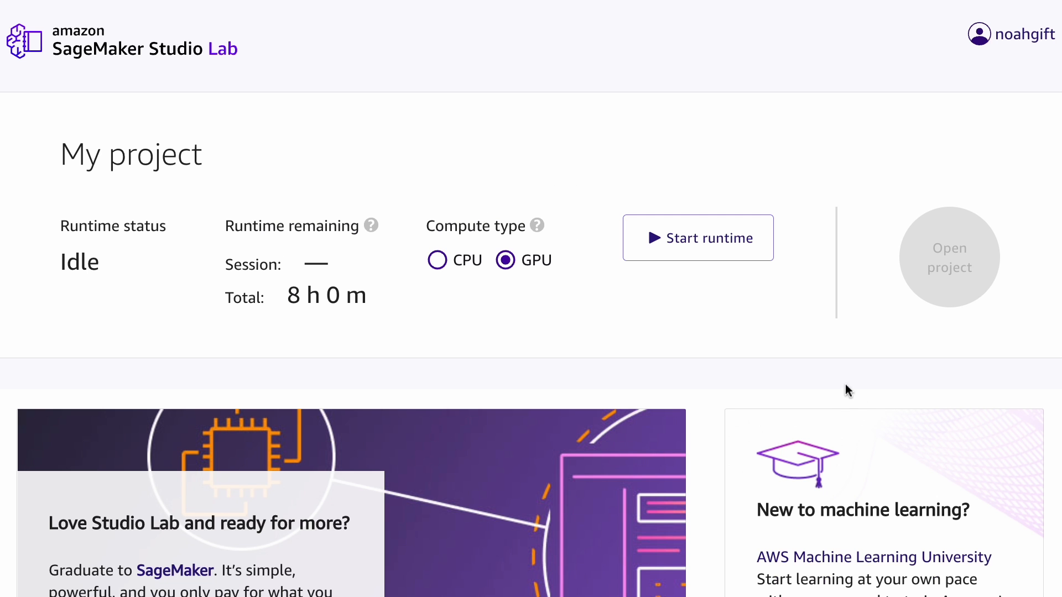
click(679, 243)
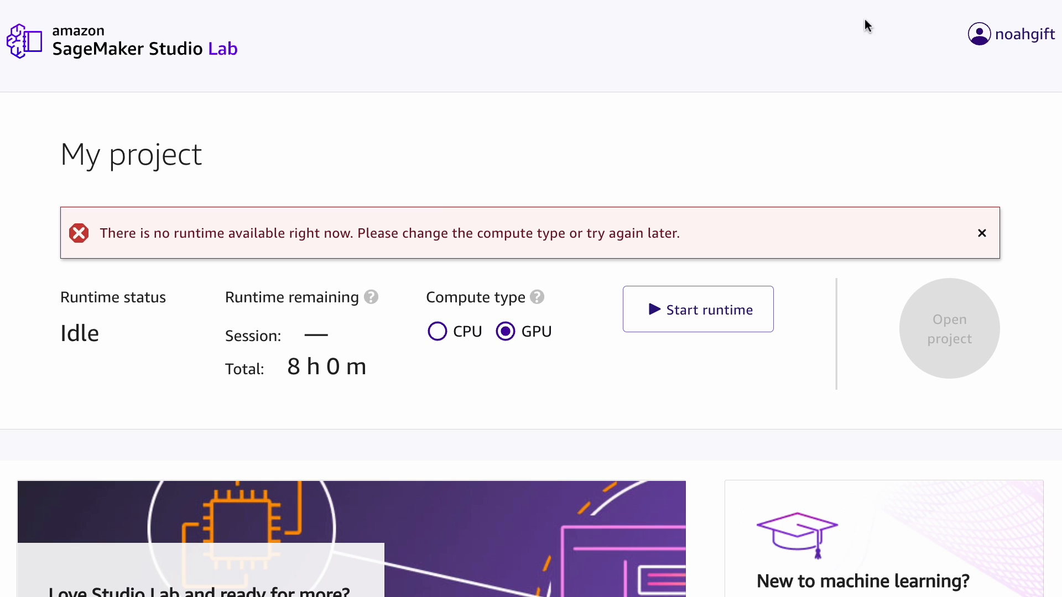
drag(111, 234, 782, 233)
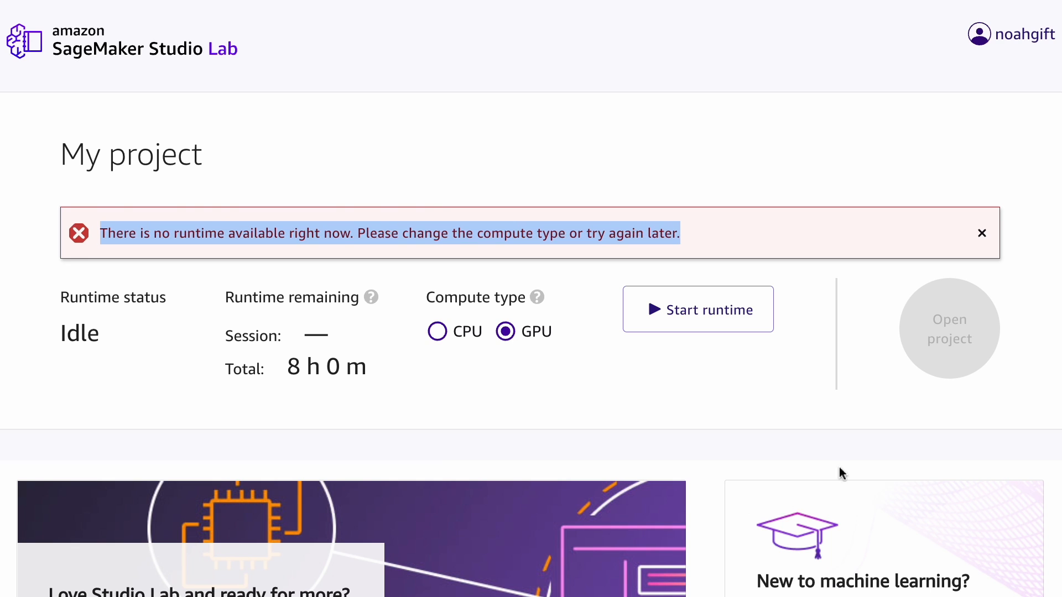
drag(426, 298, 572, 351)
click(981, 234)
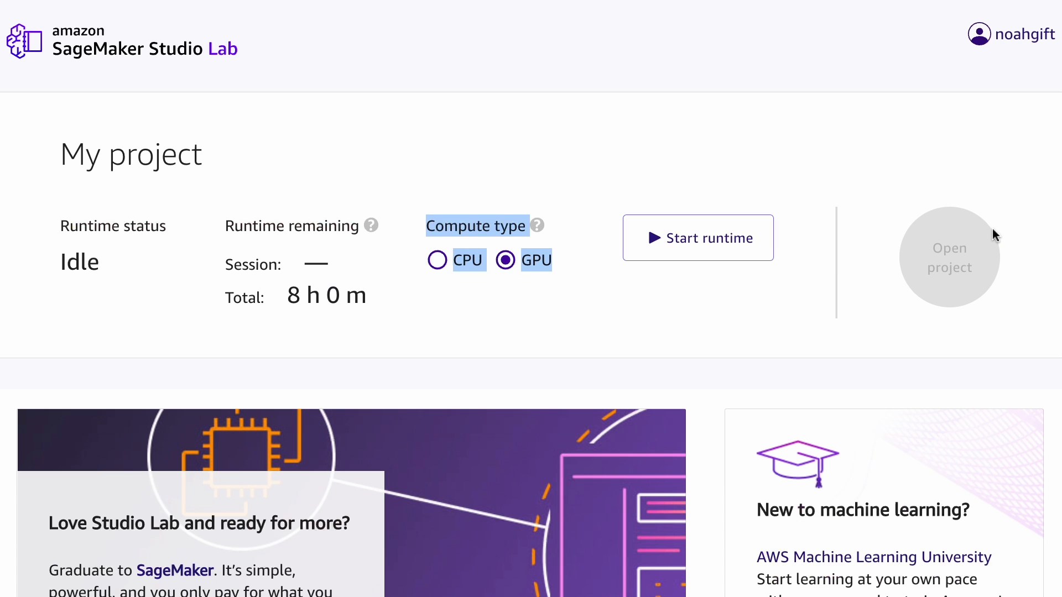
click(490, 318)
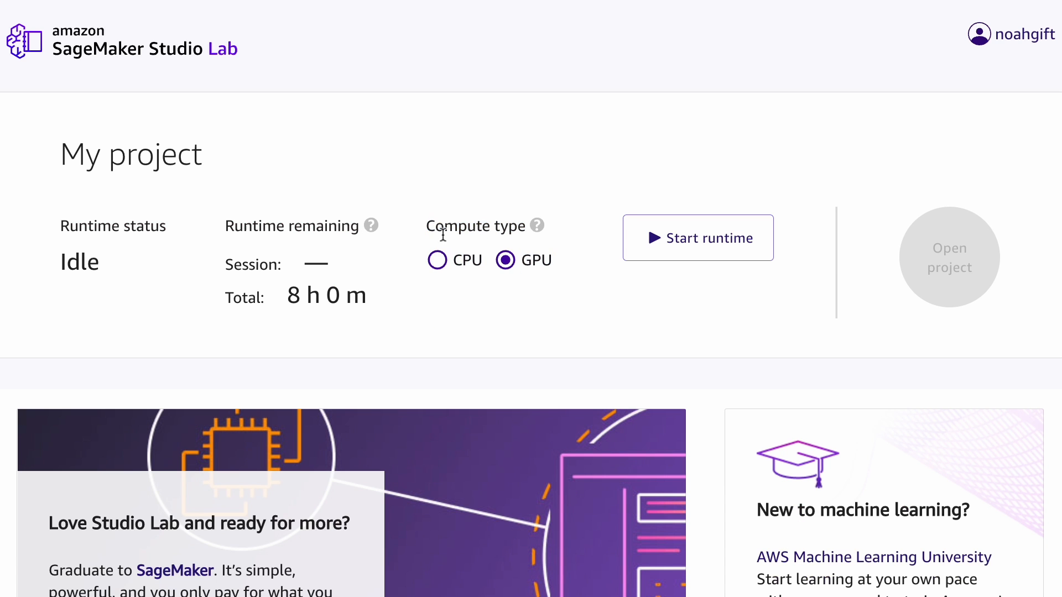
- Set the compute type to CPU and start the project runtime
mouse_move(547, 228)
click(440, 266)
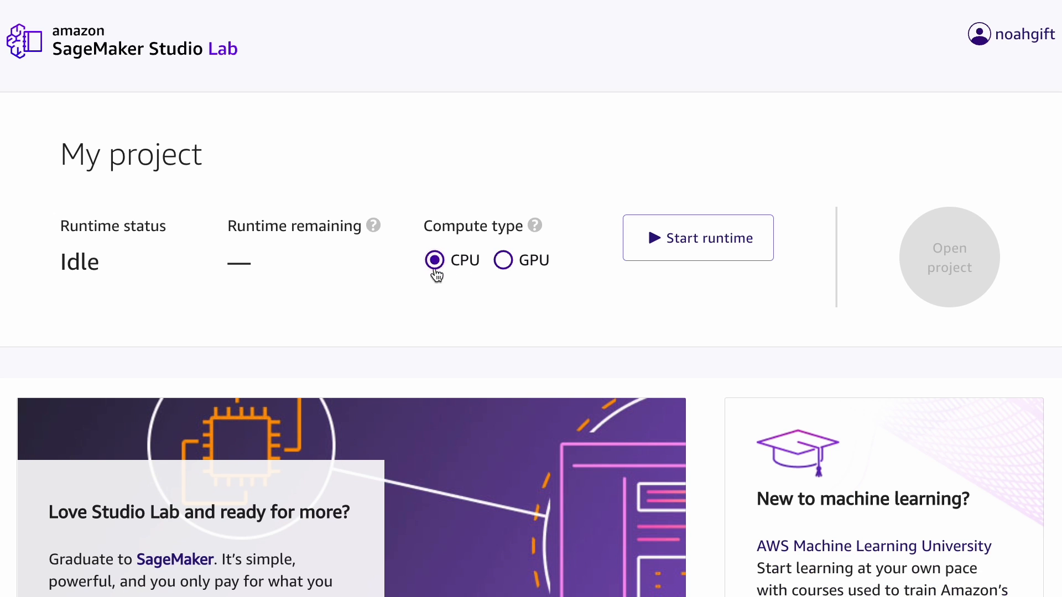
click(770, 244)
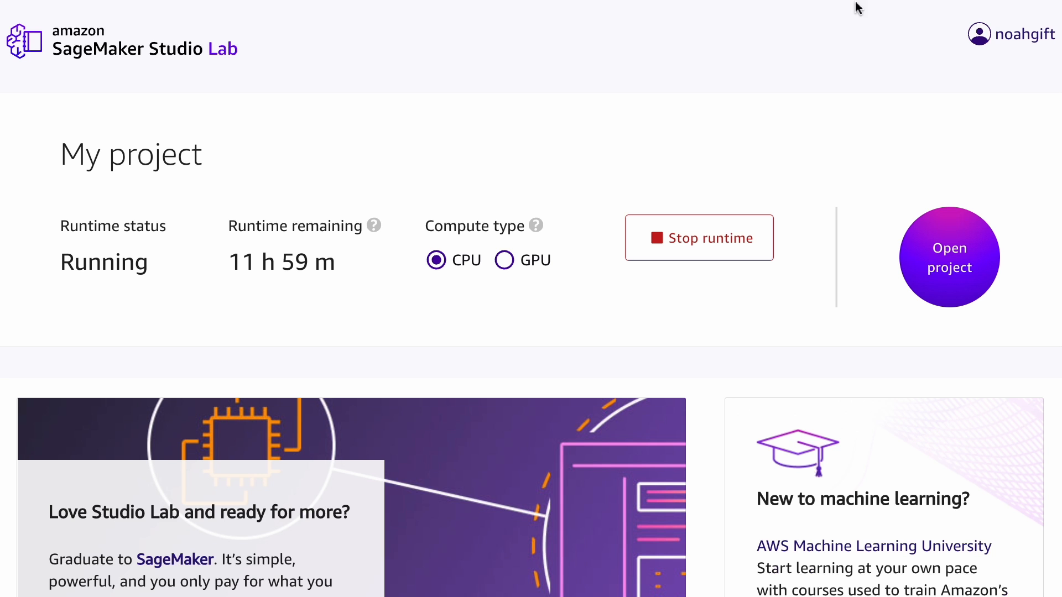
- Look through the Studio Lab project page and open the Hugging Face notebooks from its community resources
scroll(846, 395, down, 1)
scroll(848, 397, down, 3)
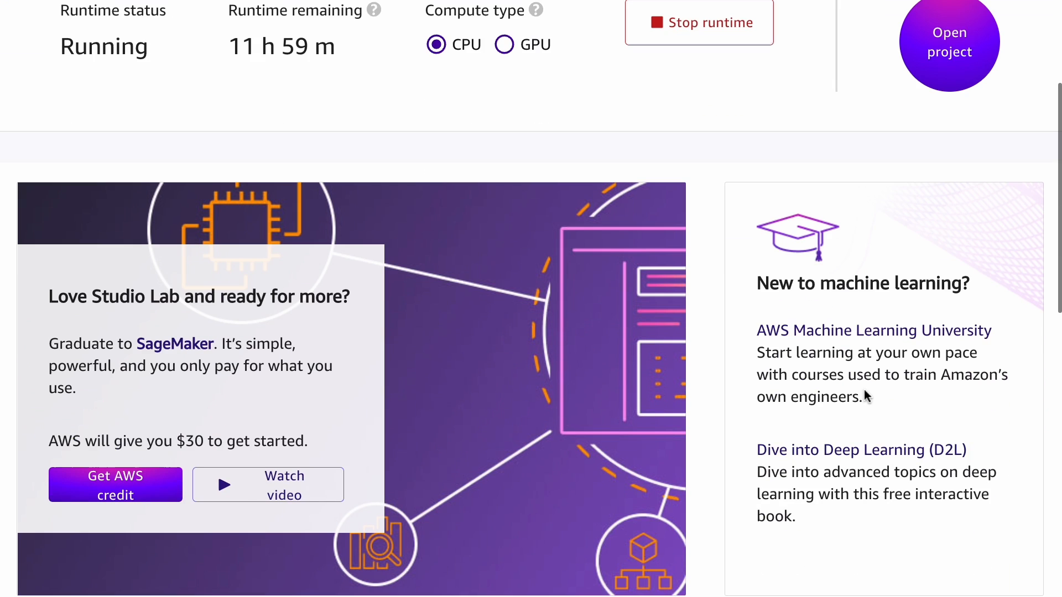
scroll(852, 376, down, 3)
scroll(849, 379, down, 5)
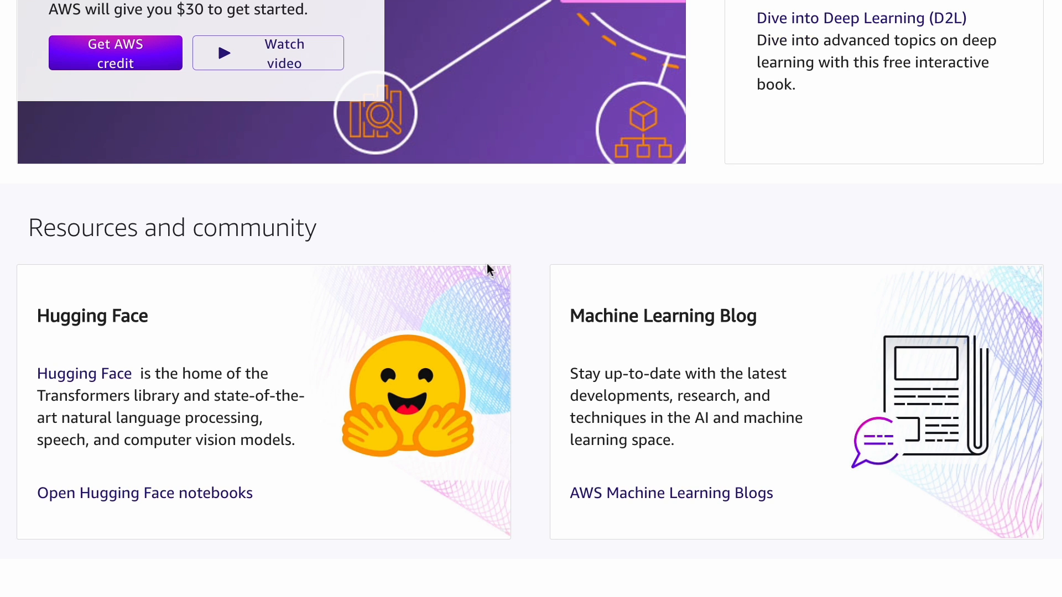
scroll(498, 254, up, 10)
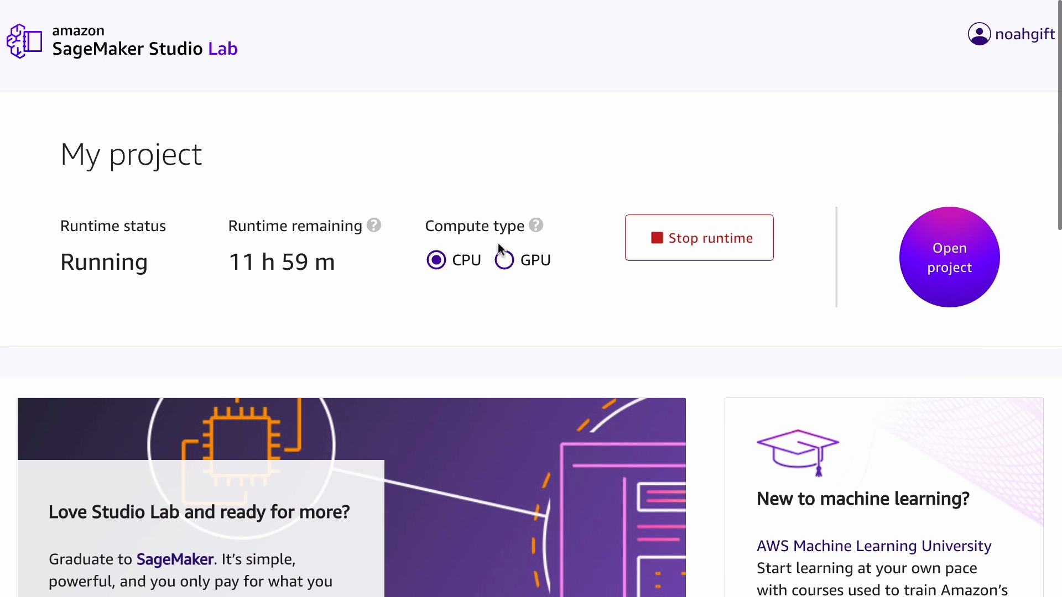
scroll(437, 334, down, 15)
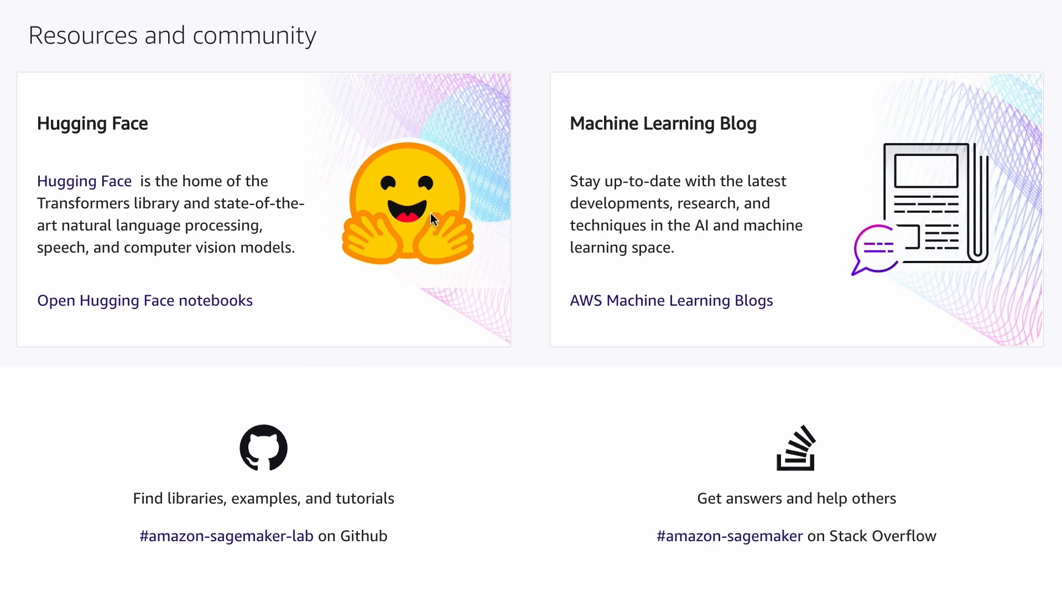
click(135, 299)
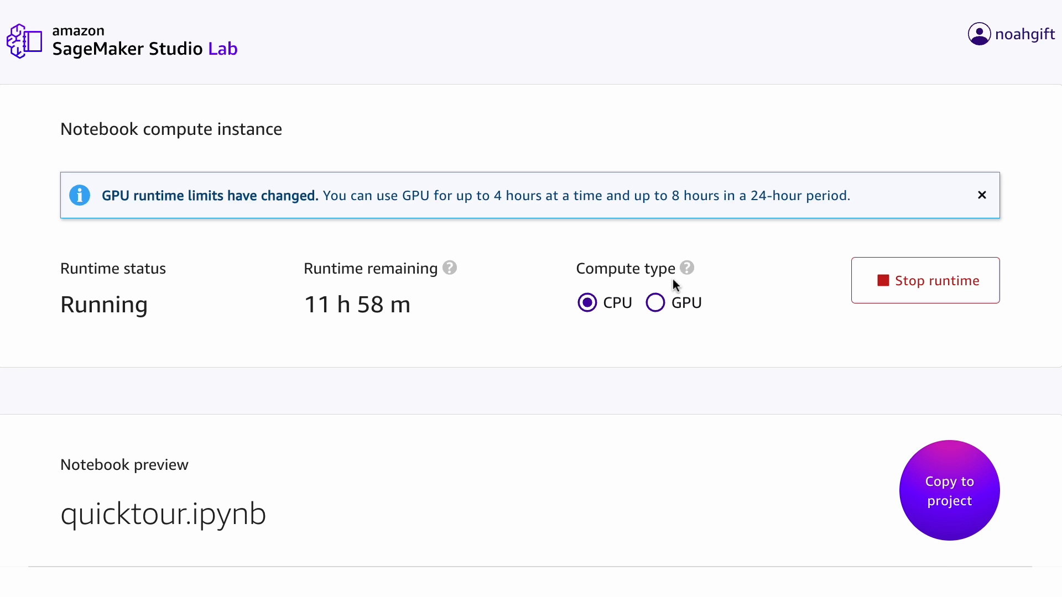
- Preview quicktour.ipynb and copy only that notebook into the project, without cloning the entire repository
scroll(673, 279, down, 7)
drag(279, 118, 30, 88)
scroll(424, 347, down, 2)
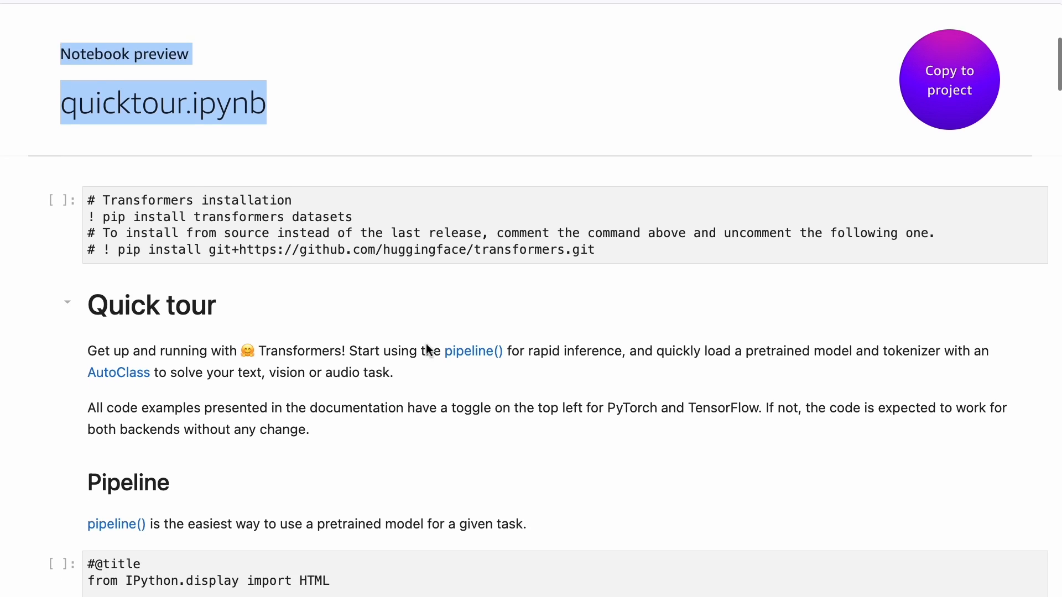
scroll(423, 354, up, 6)
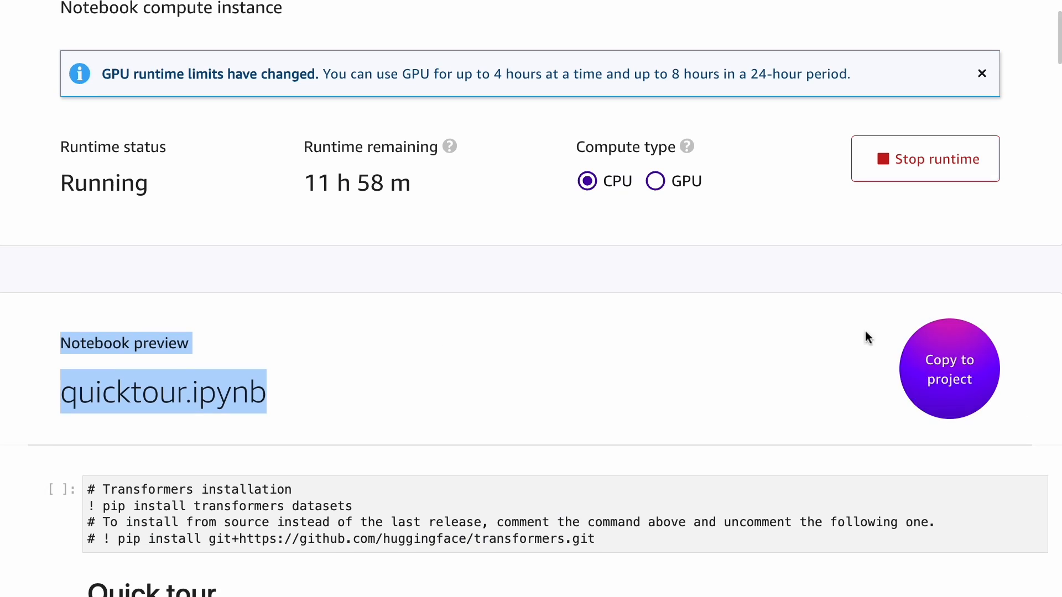
click(943, 367)
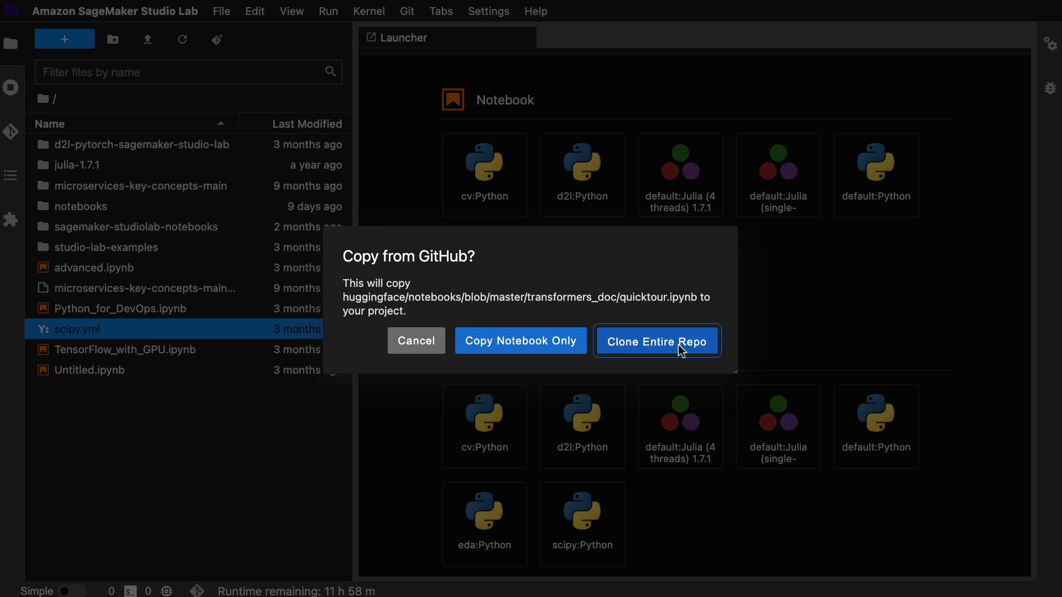
click(546, 349)
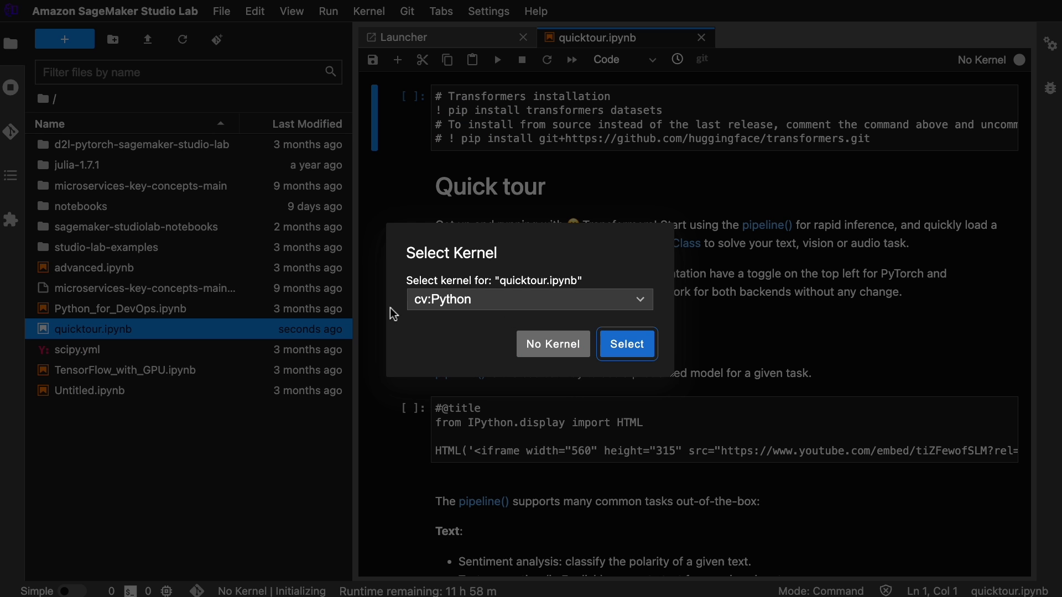
- Assign the cv:Python kernel to quicktour.ipynb
click(589, 296)
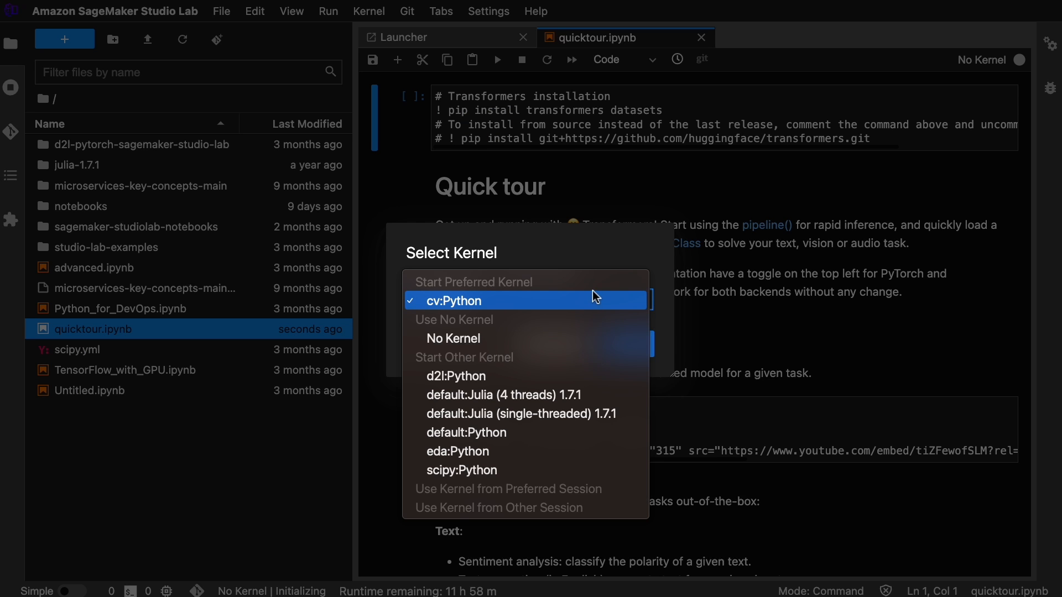
click(605, 266)
click(640, 353)
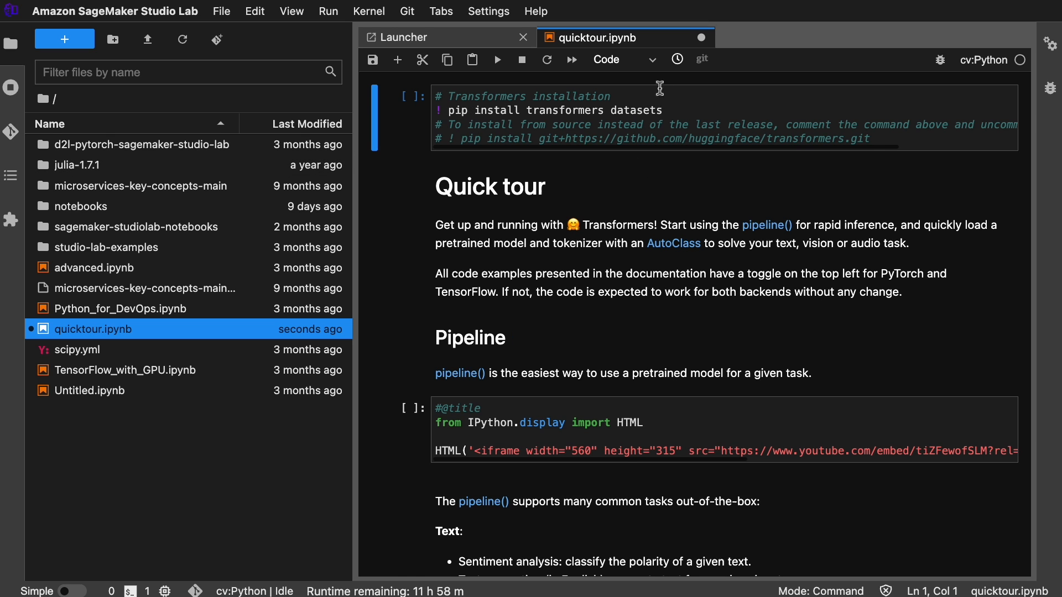
- Run the Transformers installation cell that installs the transformers and datasets packages
drag(665, 112, 258, 113)
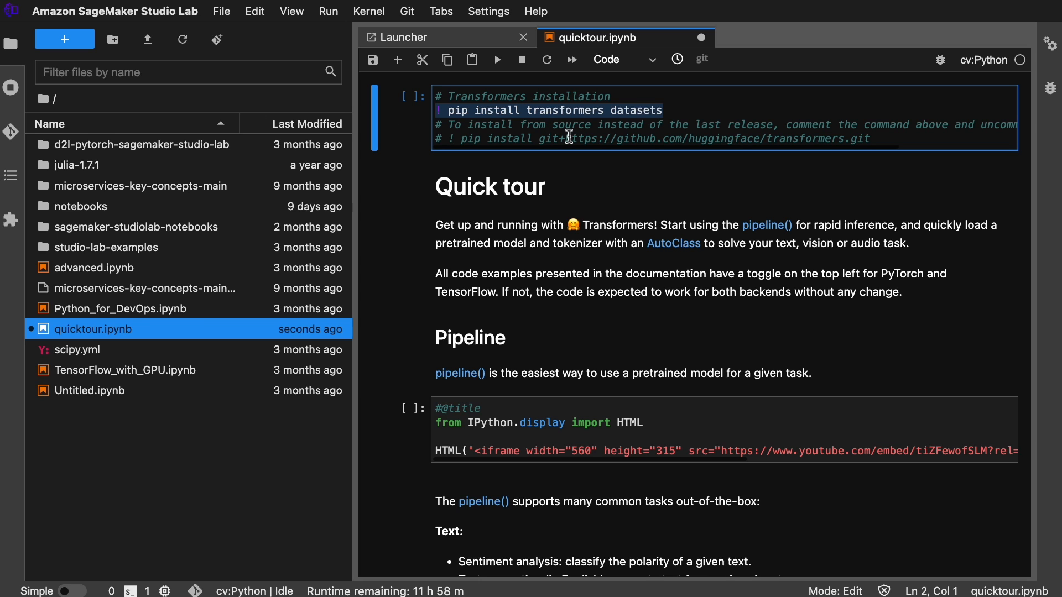
key(Right)
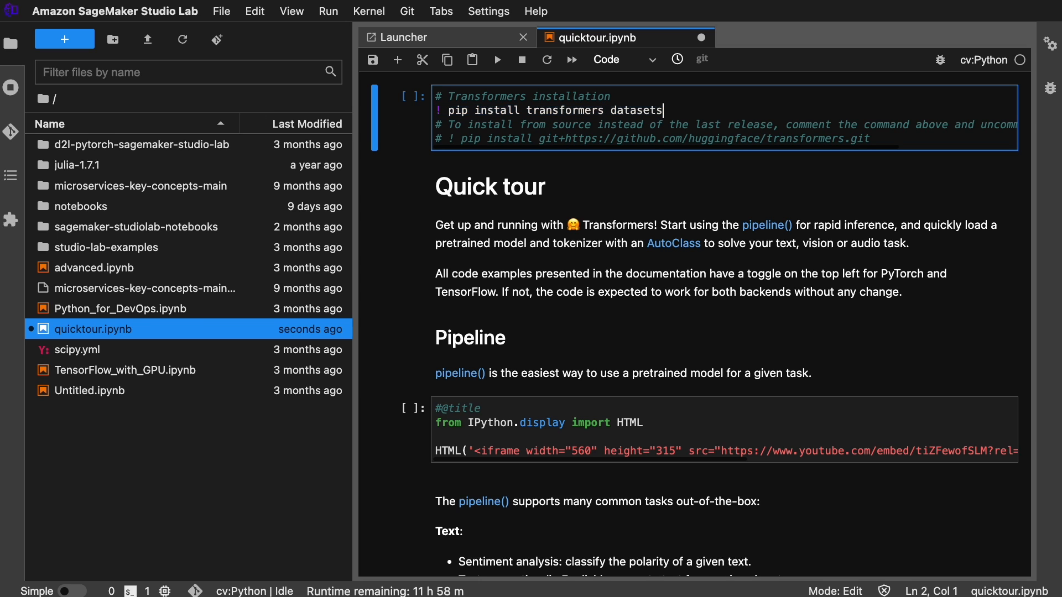
click(920, 141)
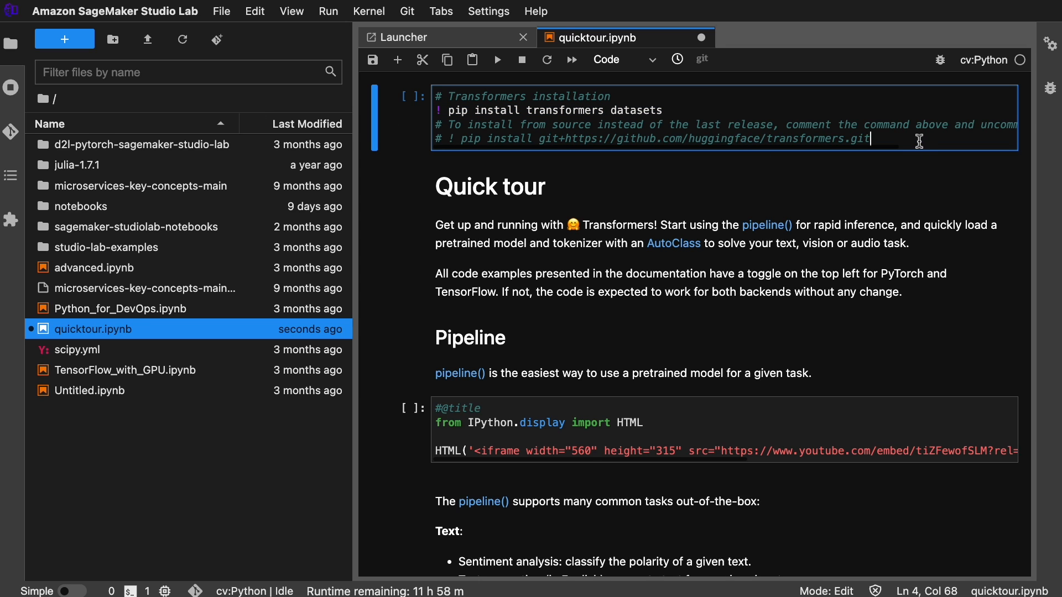
key(shift+Return)
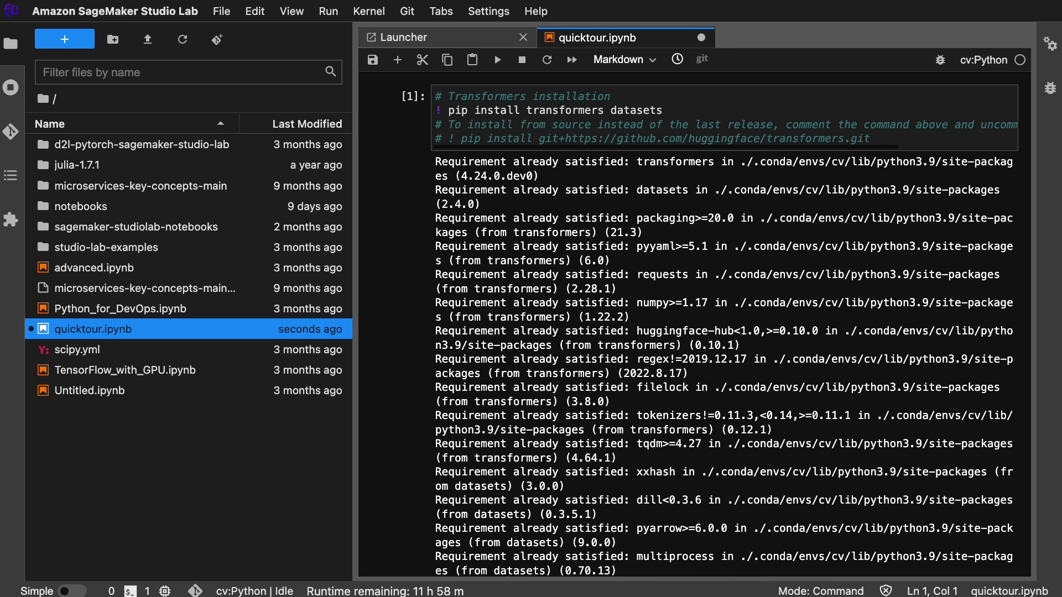
- Run the HTML cell under the Pipeline heading to embed its YouTube video
scroll(813, 356, down, 10)
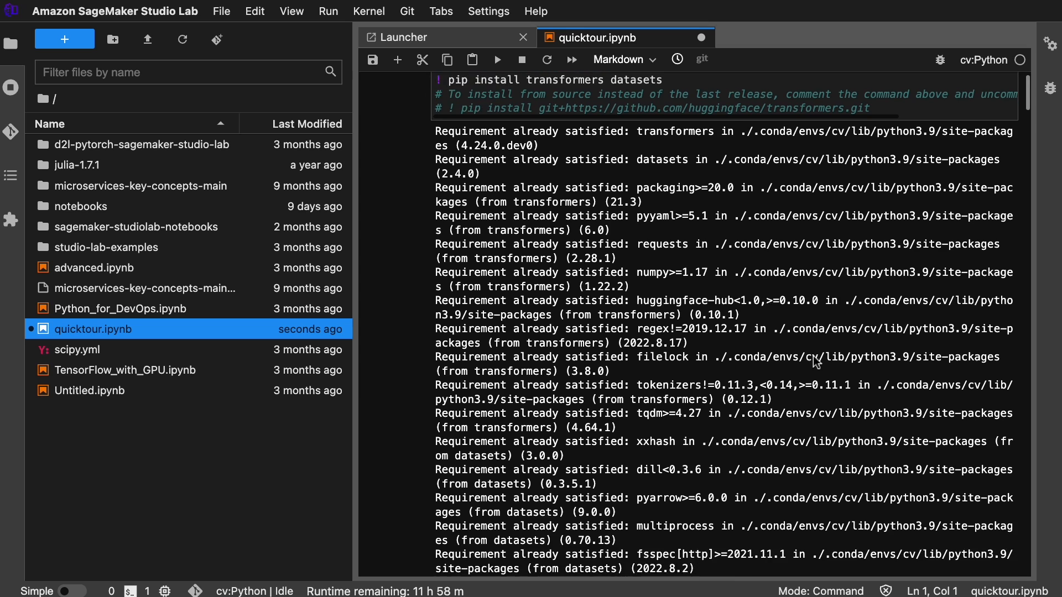
scroll(834, 387, down, 5)
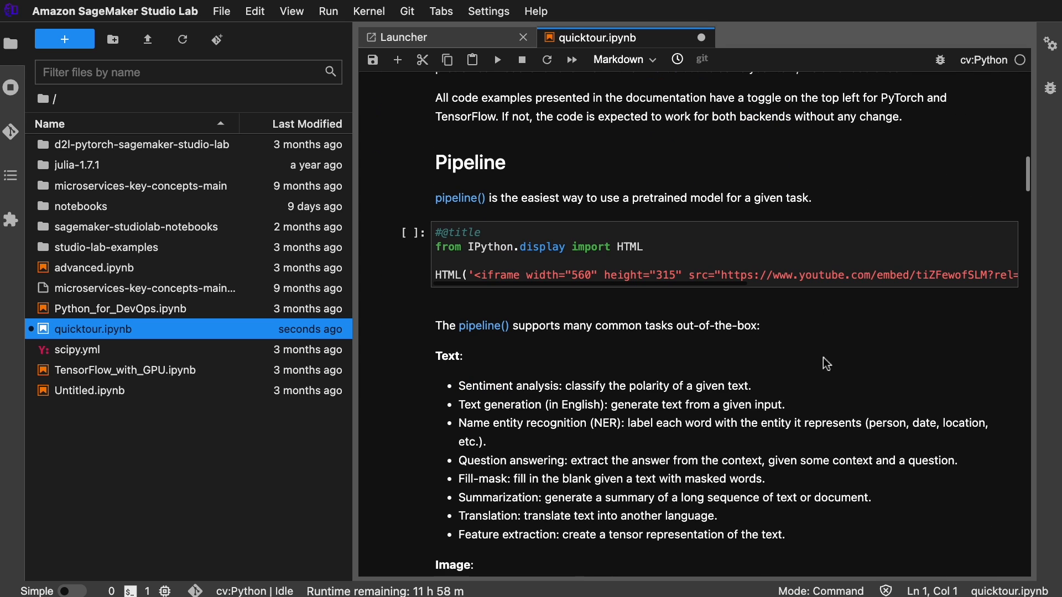
click(870, 277)
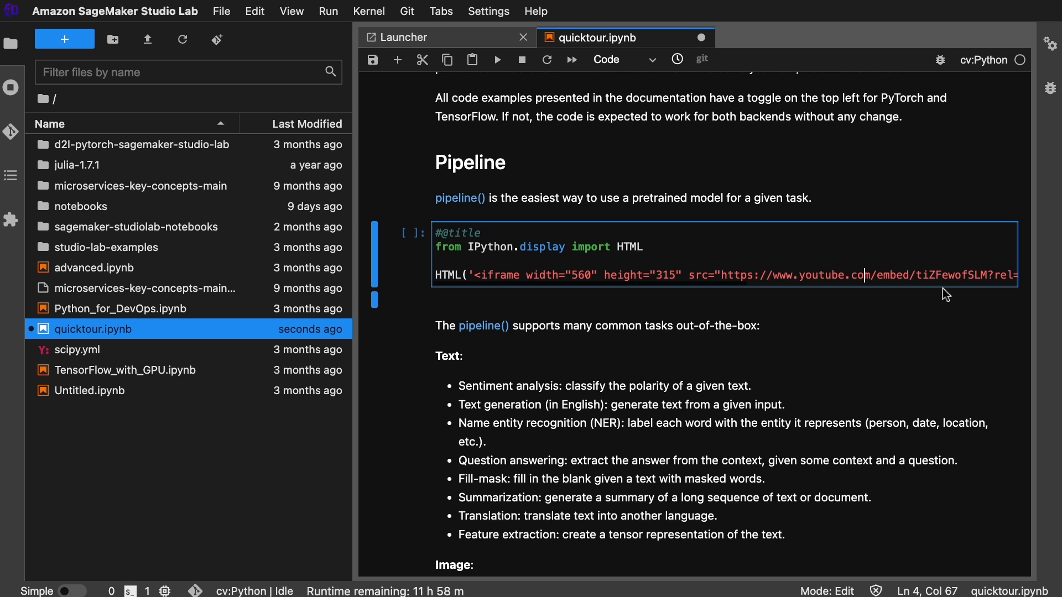
key(shift+Return)
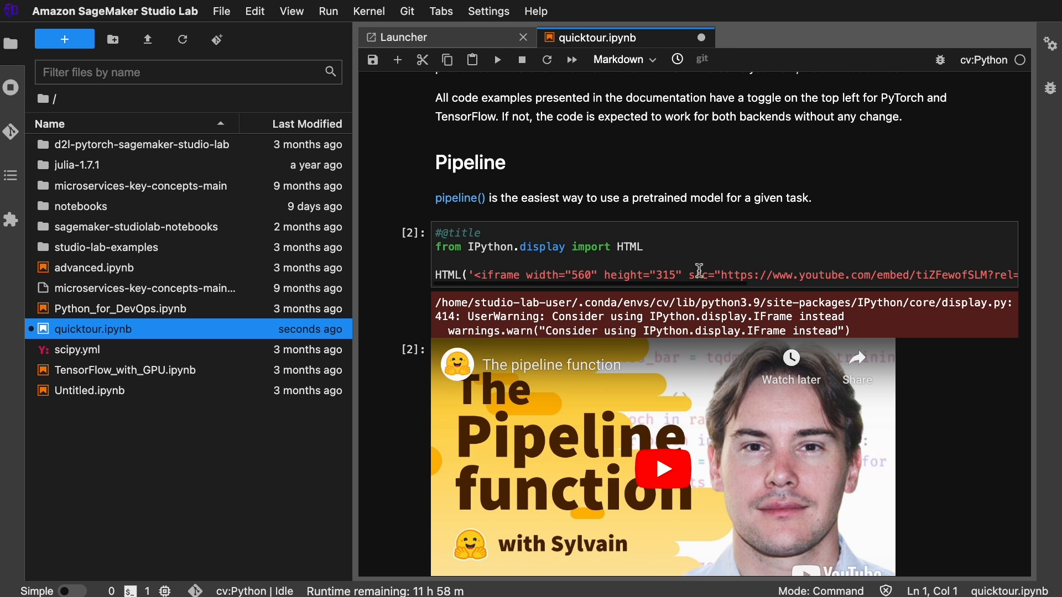
- Read through the supported pipeline tasks and the Pipeline usage section, including its torch and tensorflow install dependencies
scroll(783, 293, down, 10)
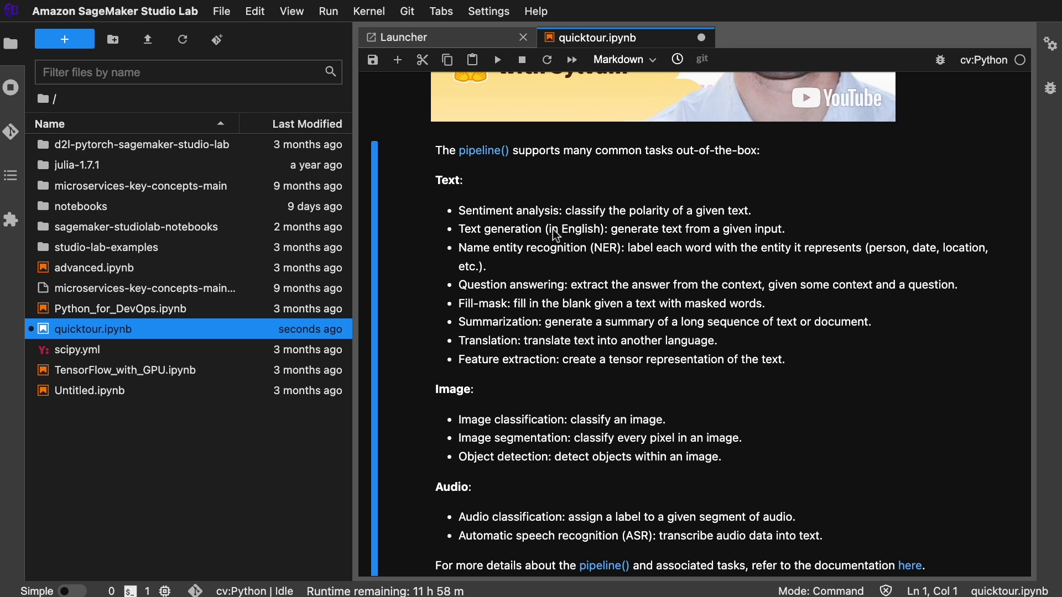
scroll(719, 321, down, 7)
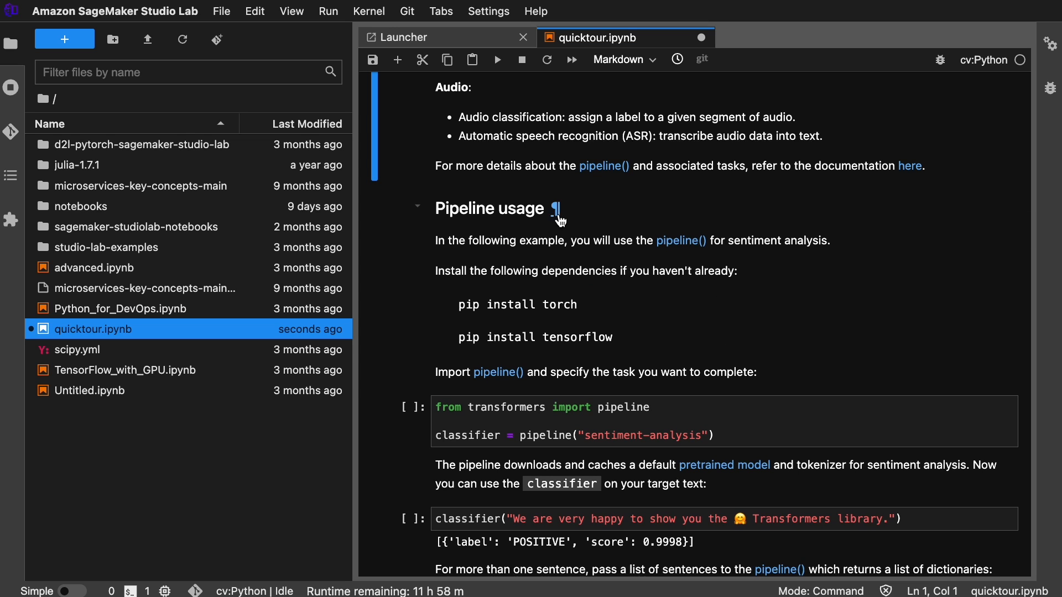
click(555, 215)
drag(436, 243, 841, 253)
scroll(897, 330, down, 3)
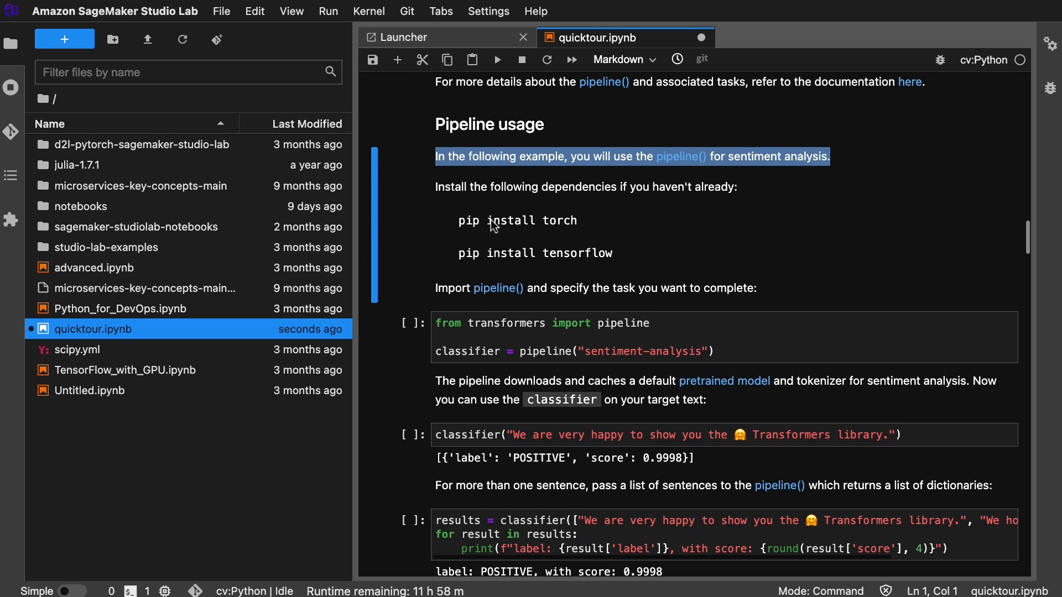
drag(457, 221, 648, 230)
drag(440, 265, 718, 246)
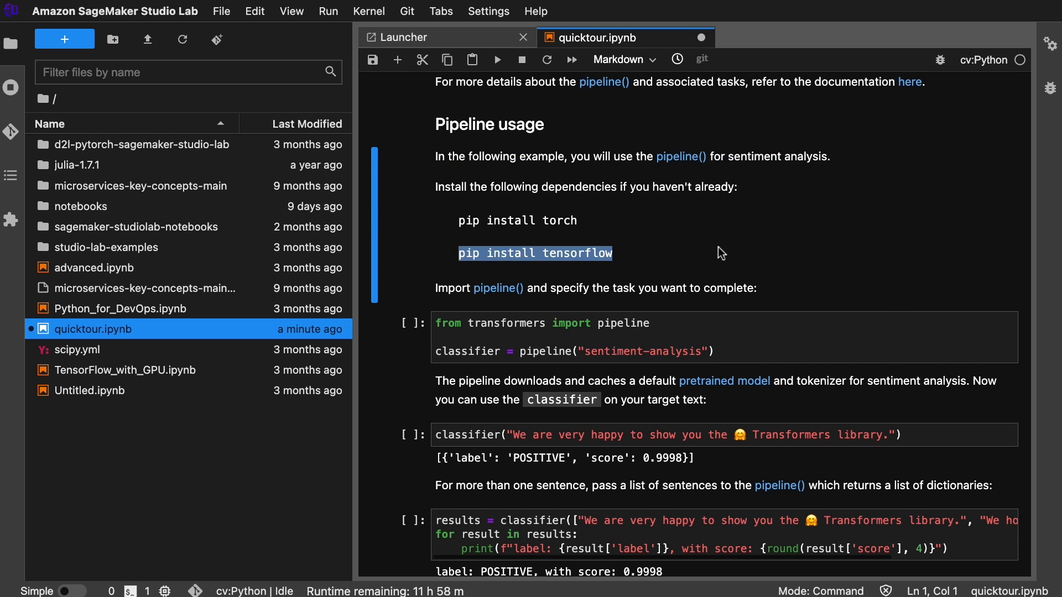
click(718, 247)
- Run the cell that imports pipeline from transformers and creates the sentiment-analysis classifier
scroll(961, 294, down, 6)
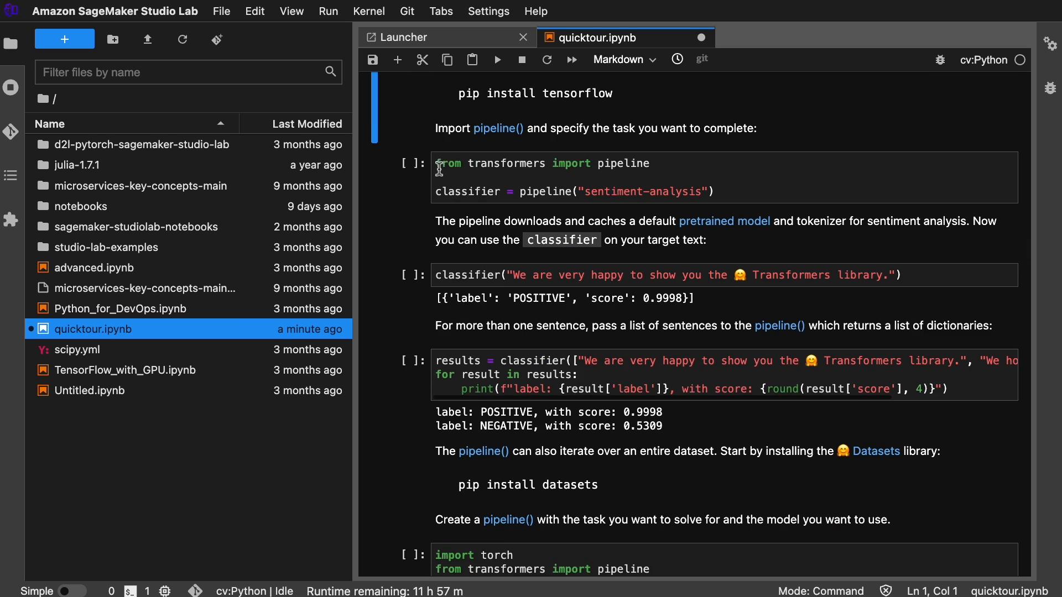
drag(439, 164, 715, 166)
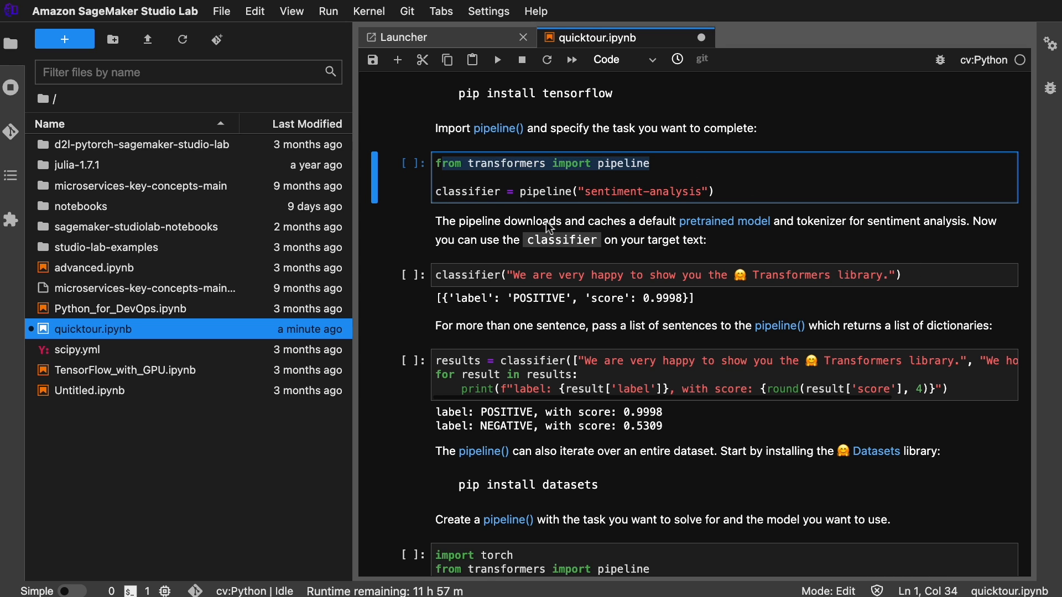
click(797, 192)
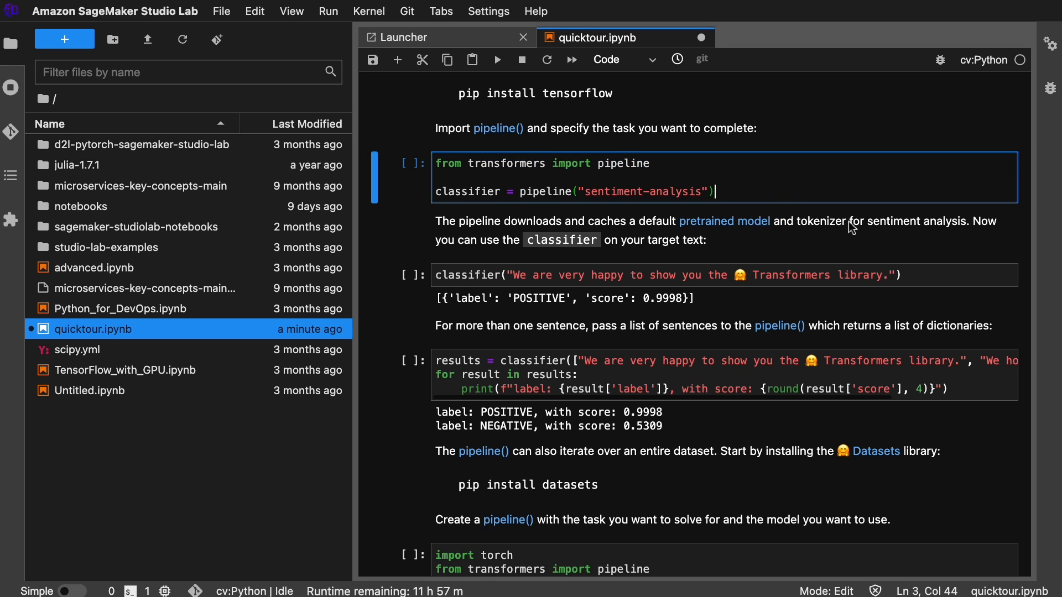
key(shift+Return)
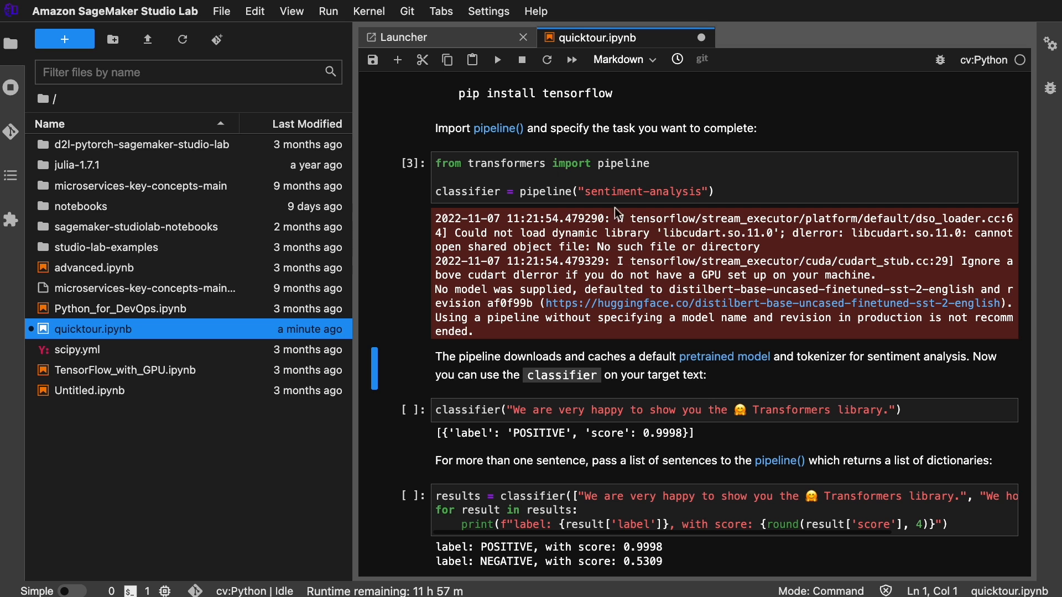
- Run the classifier on the single sentence about the Transformers library and highlight its output
click(921, 414)
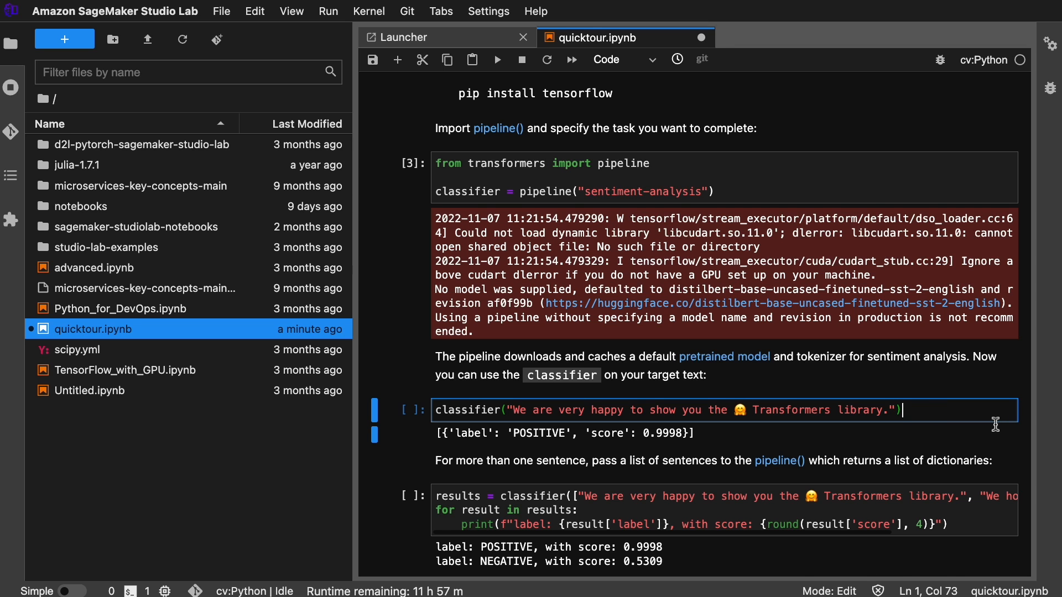
key(shift+Return)
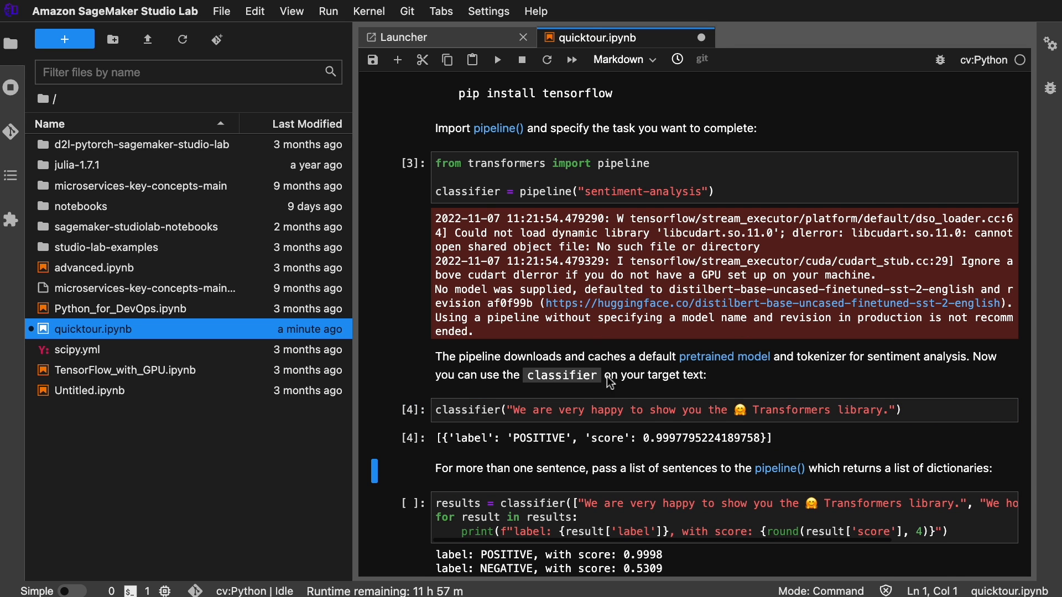
drag(807, 443, 434, 442)
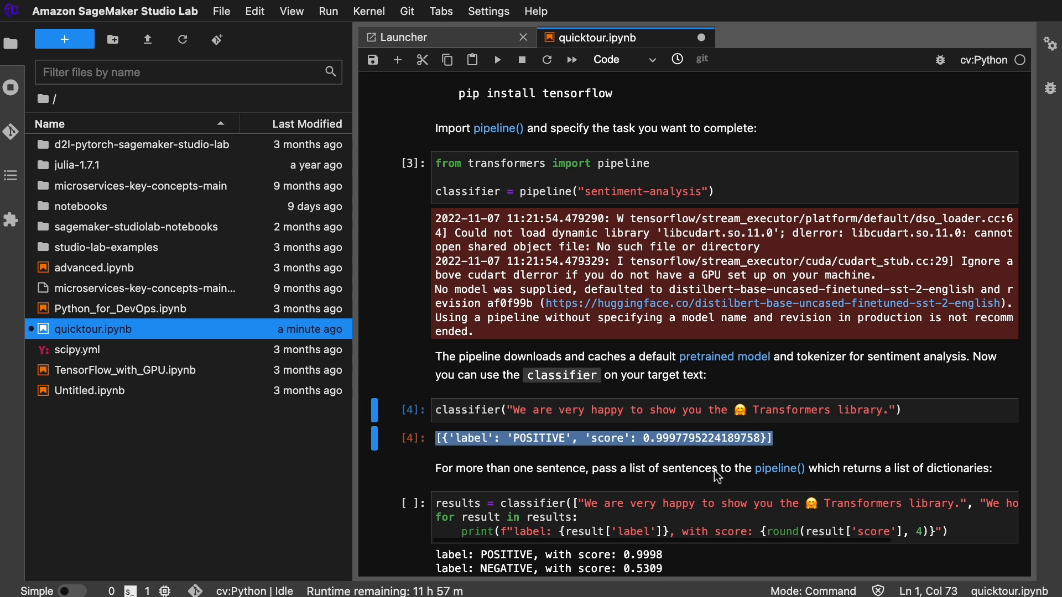
- Run the cell that classifies a list of sentences and prints each label with its score
scroll(745, 459, down, 3)
scroll(747, 442, down, 1)
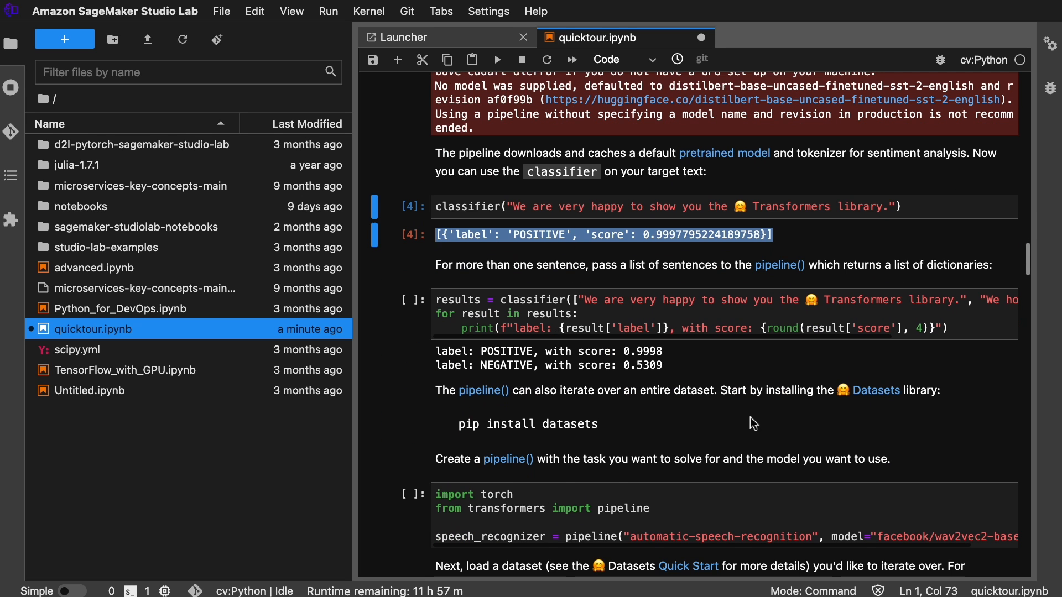
click(978, 327)
key(shift+Return)
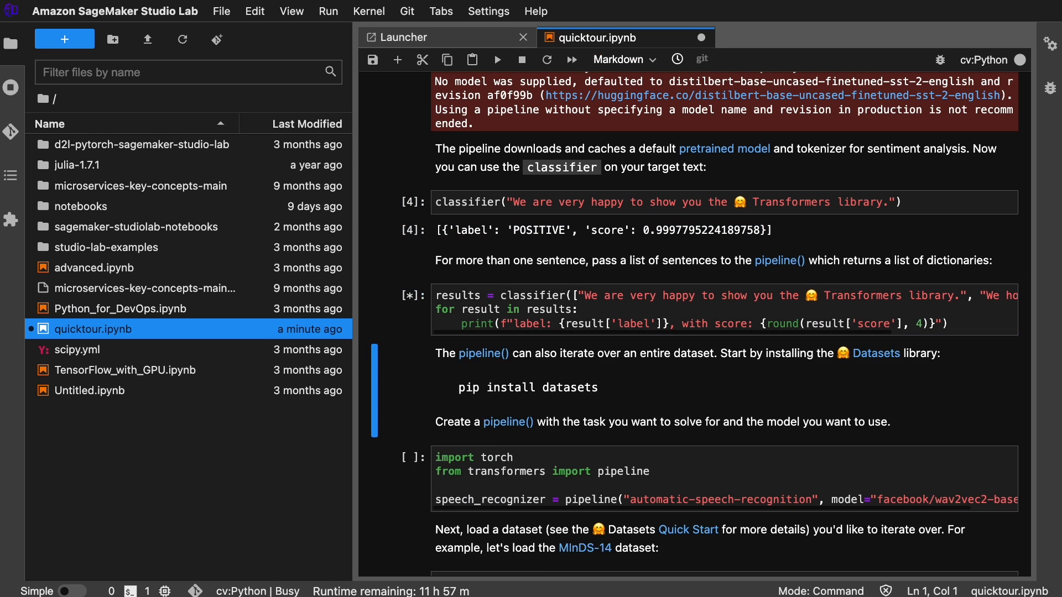
- Run the cell that creates the automatic-speech-recognition pipeline with the facebook/wav2vec2-base-960h model
scroll(752, 426, down, 3)
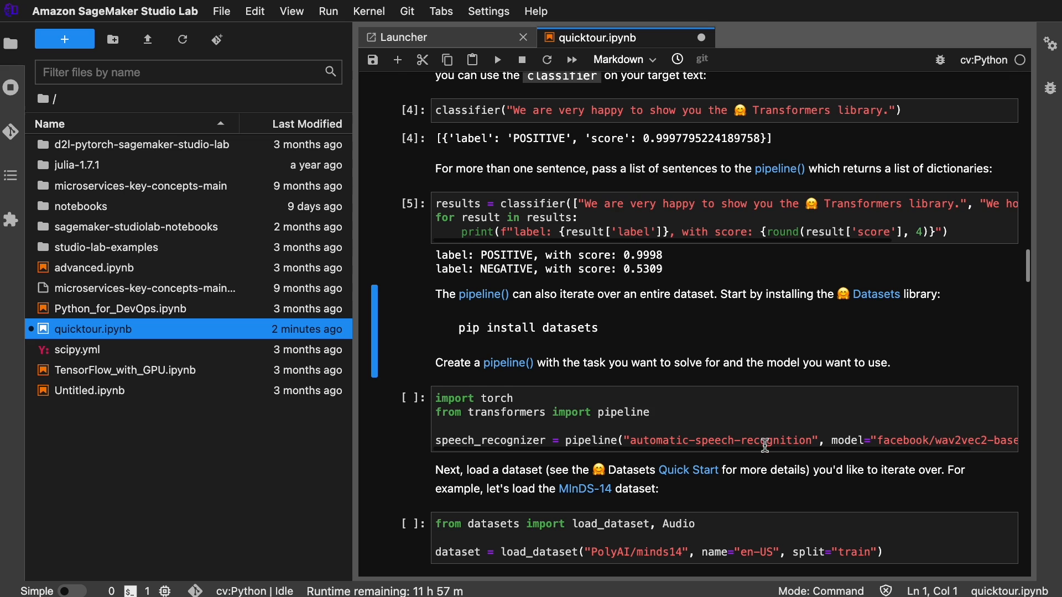
drag(654, 356, 434, 334)
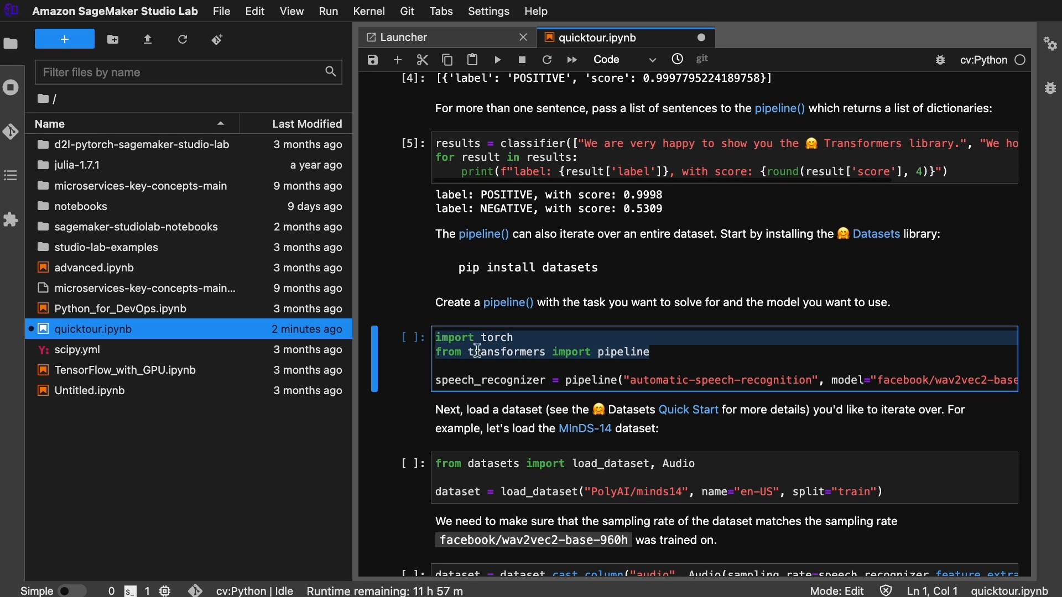
click(945, 381)
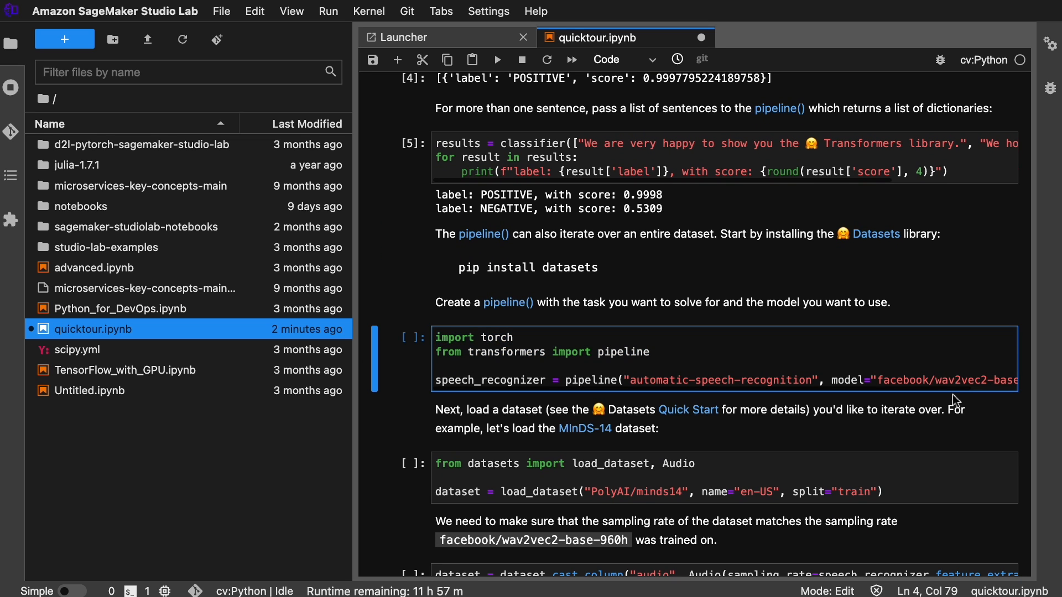
key(End)
key(shift+Return)
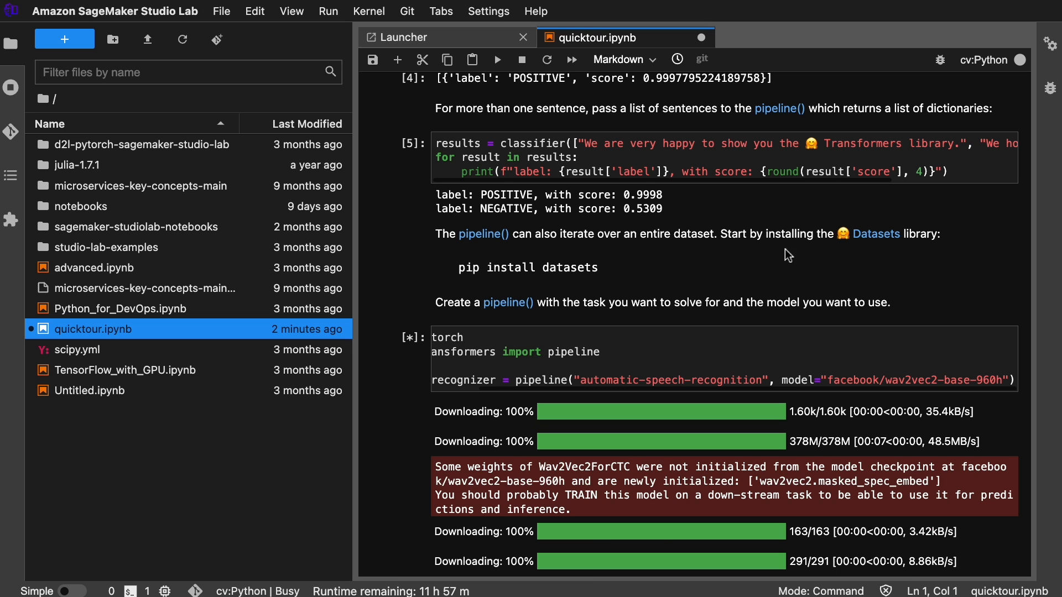
- Run the cell that loads the en-US train split of the PolyAI/minds14 dataset, and examine its output
scroll(796, 265, down, 7)
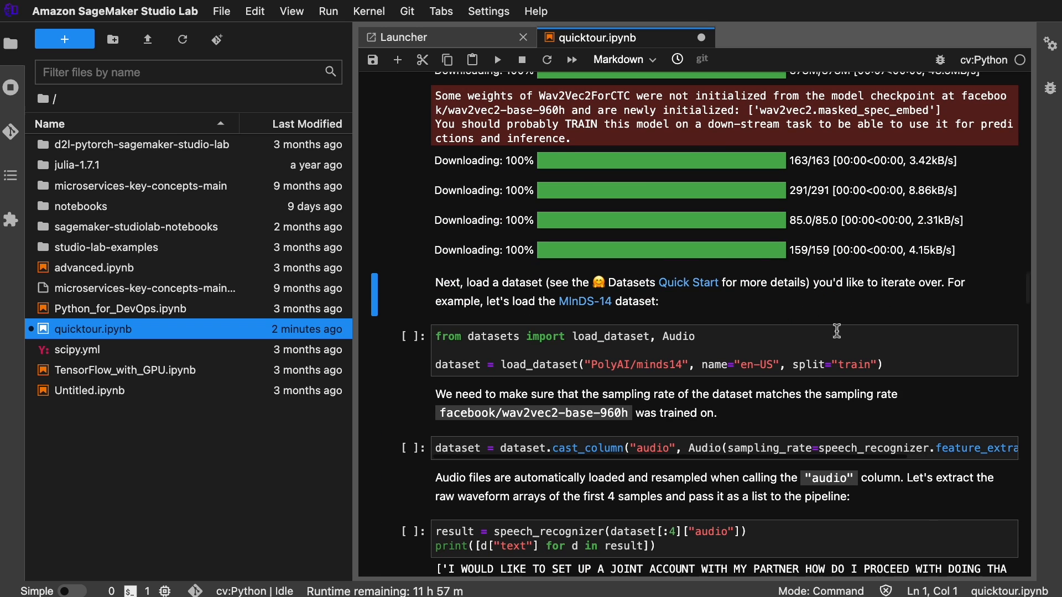
click(937, 370)
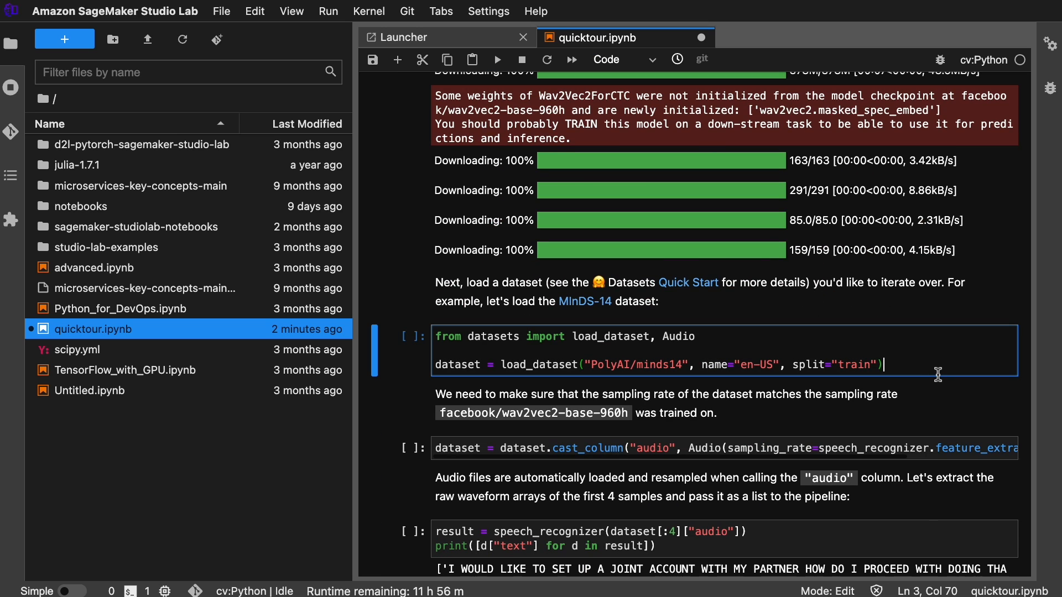
key(shift+Return)
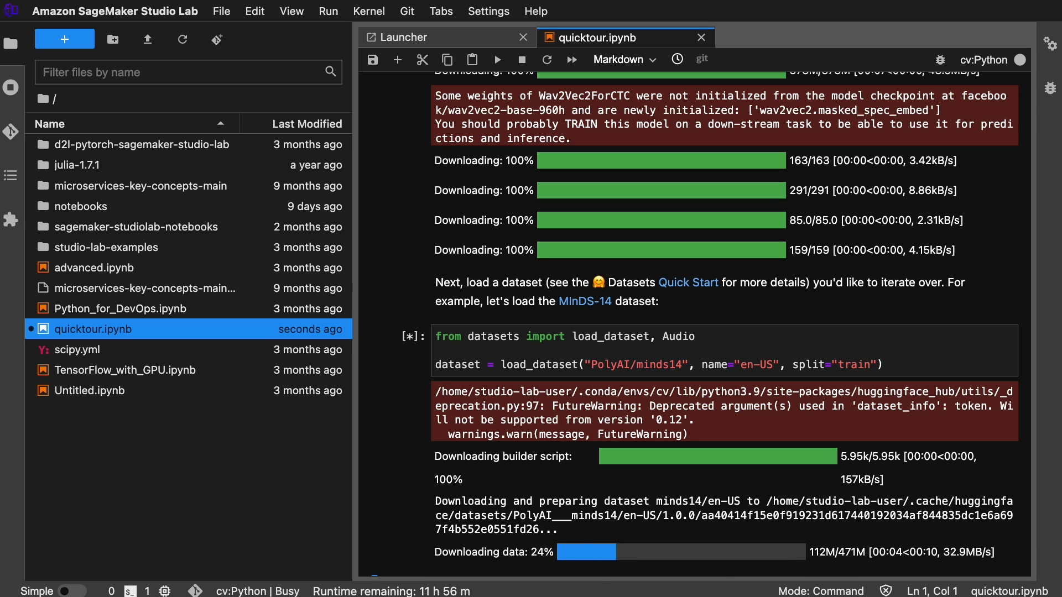
scroll(916, 437, down, 2)
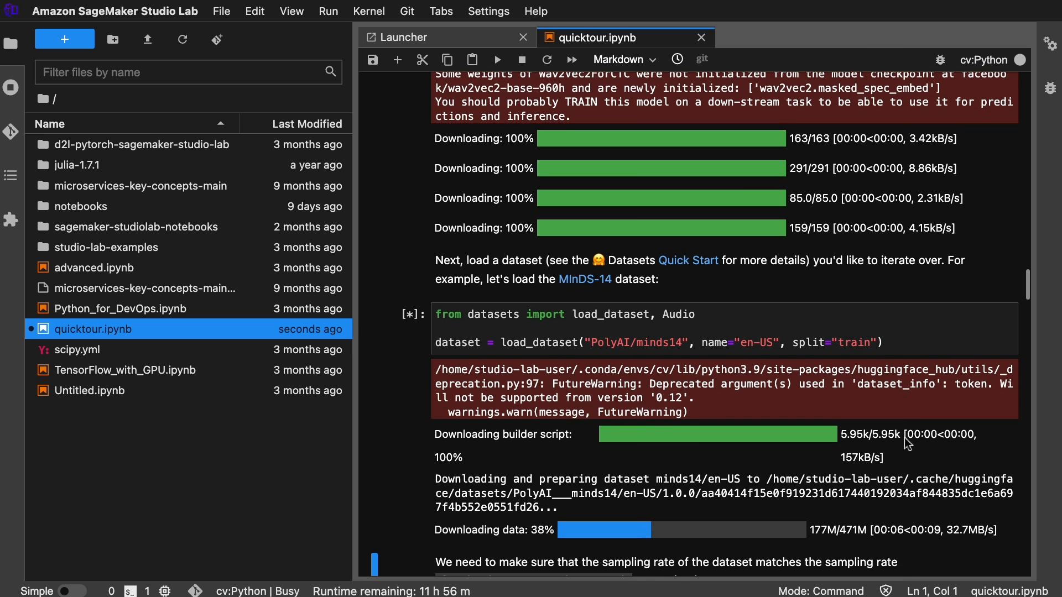
scroll(916, 437, down, 5)
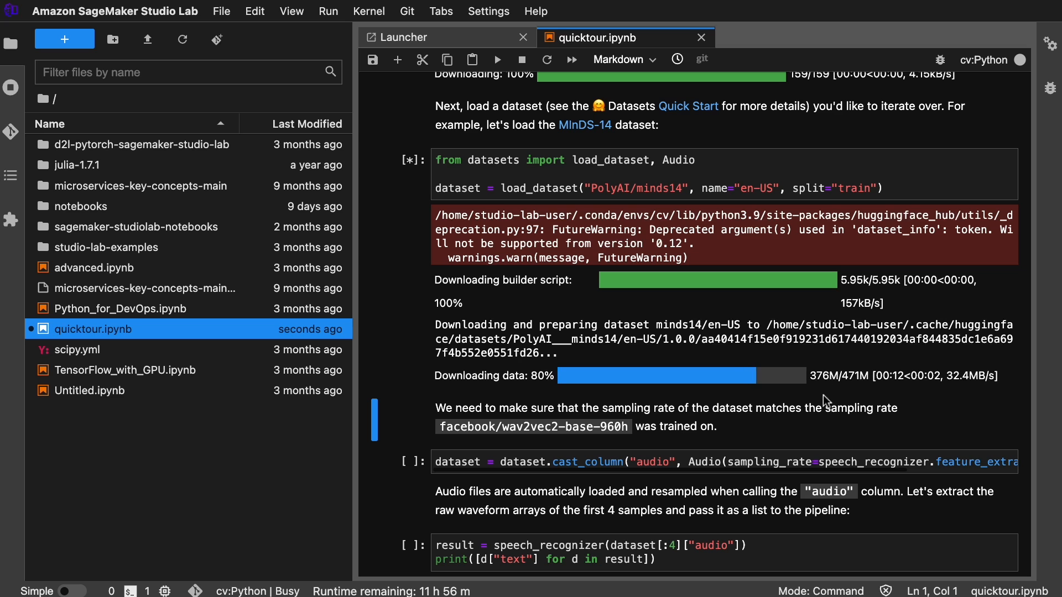
scroll(834, 382, down, 1)
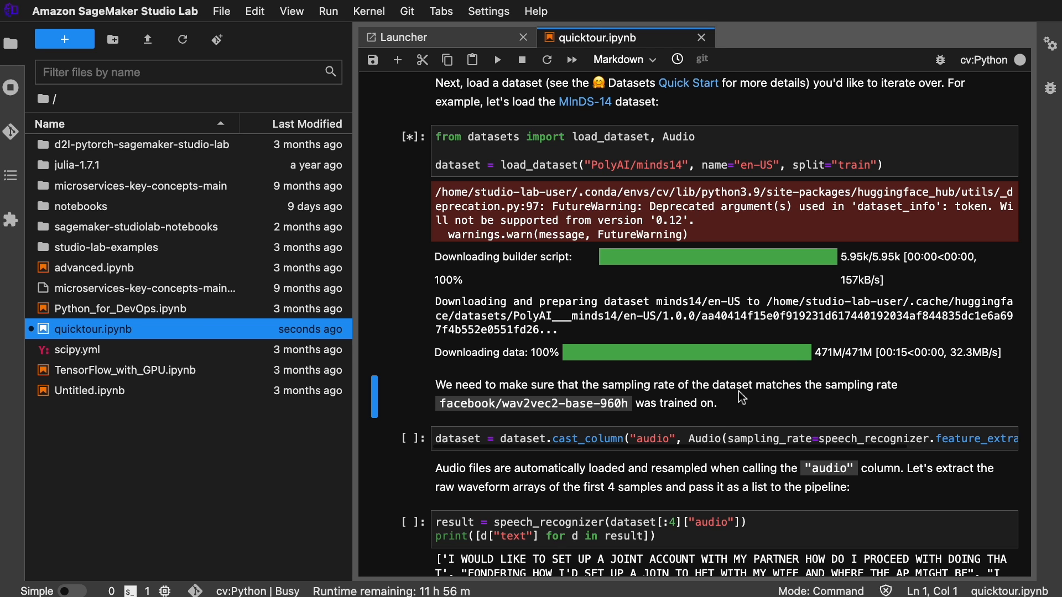
scroll(840, 412, down, 15)
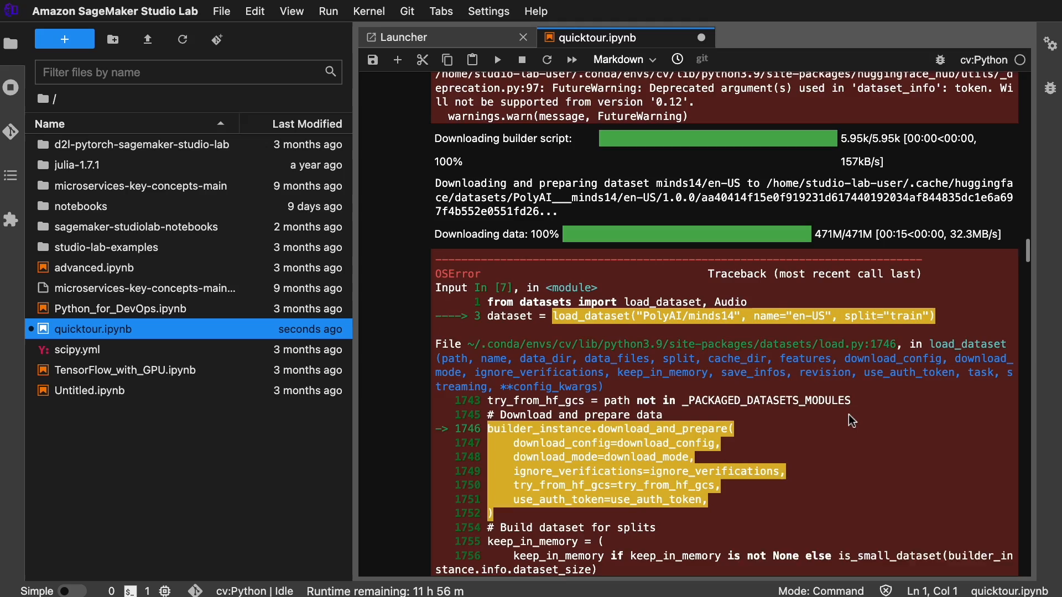
scroll(864, 429, down, 20)
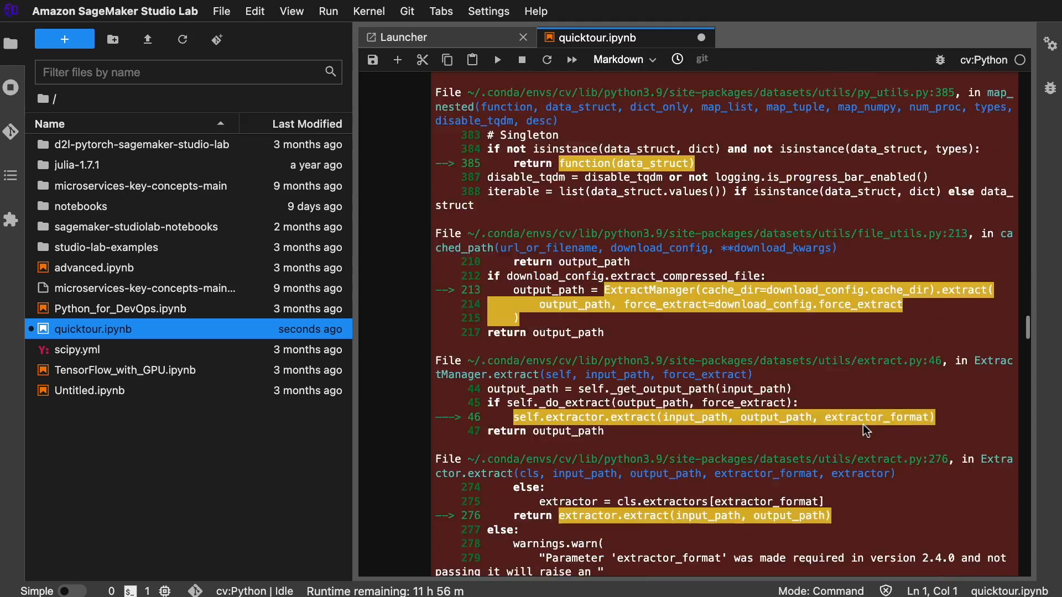
scroll(867, 436, up, 4)
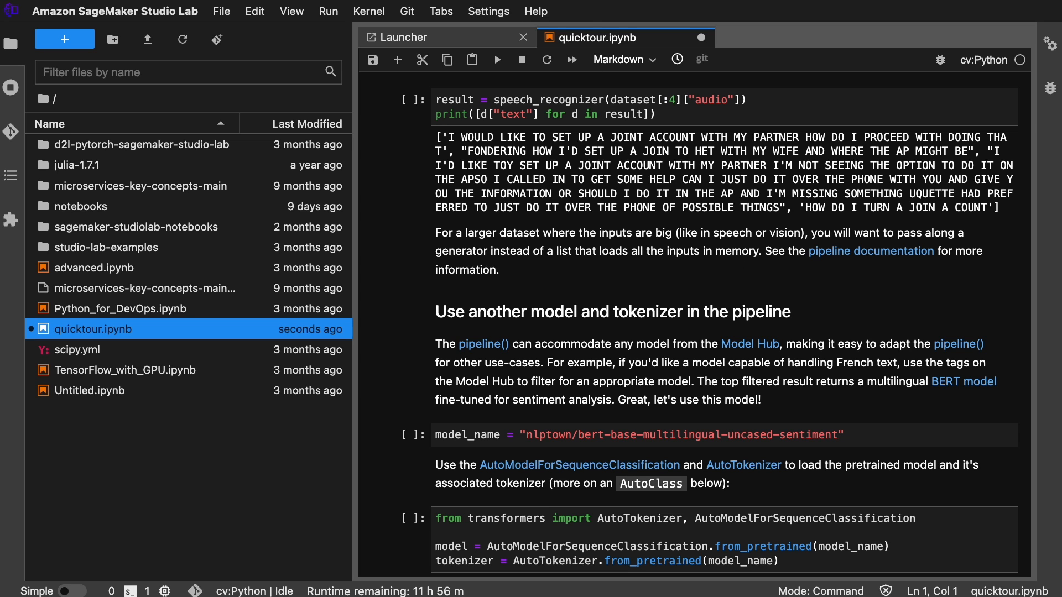
- Switch to the mlops-template workspace in GitHub Codespaces
click(483, 0)
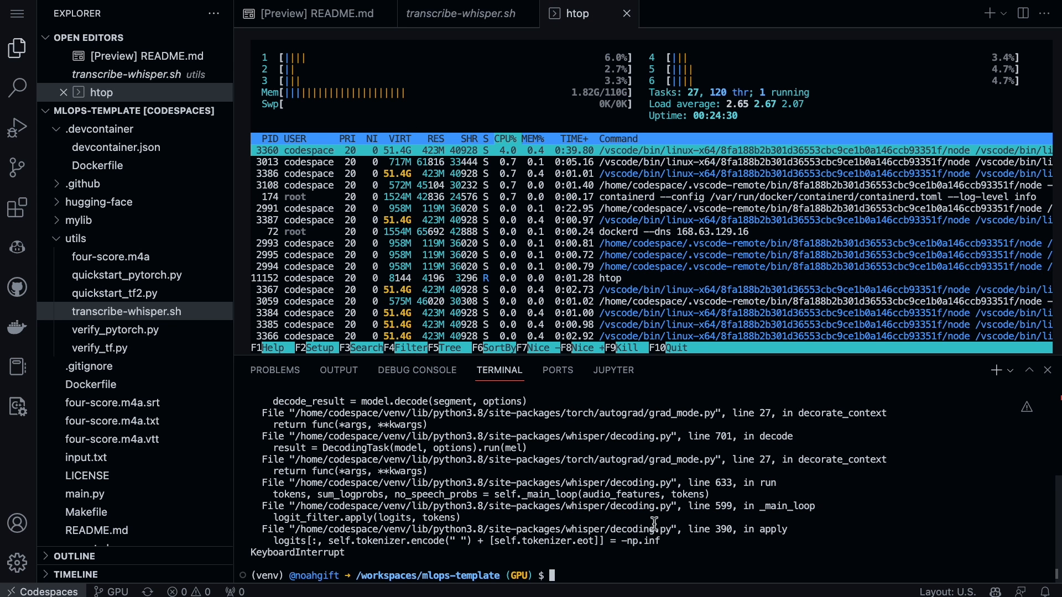
- Clear the bash terminal, bring up the Jupyter cell tags view and close the htop terminal
key(ctrl+l)
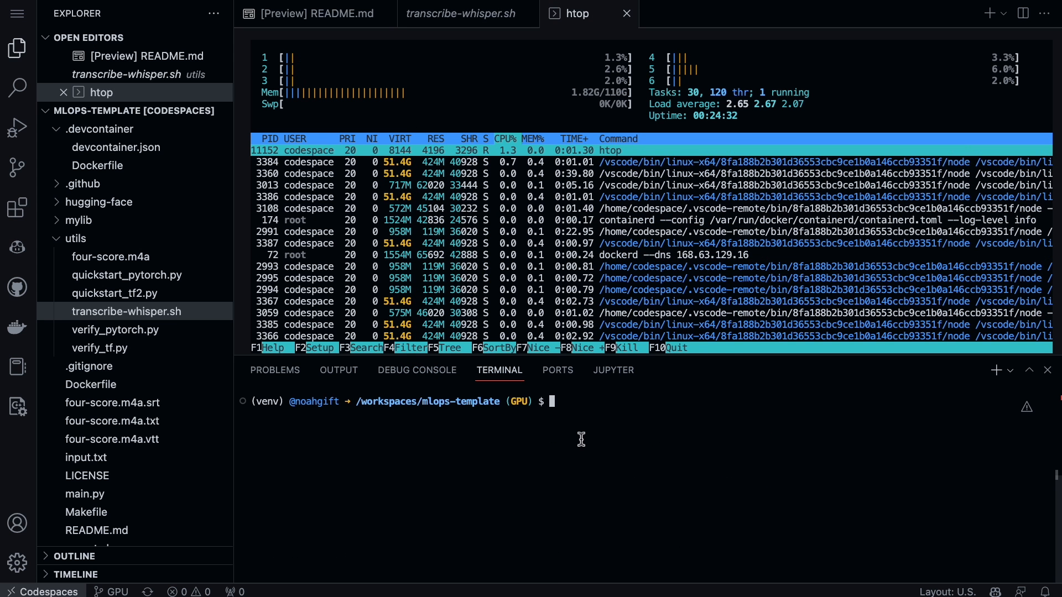
click(19, 370)
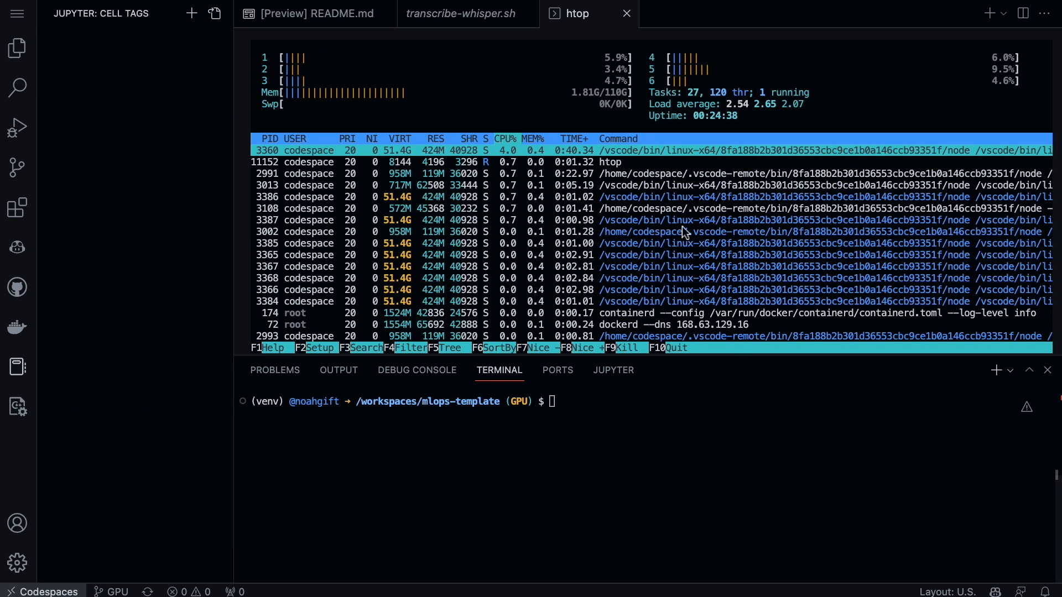
click(627, 14)
click(703, 353)
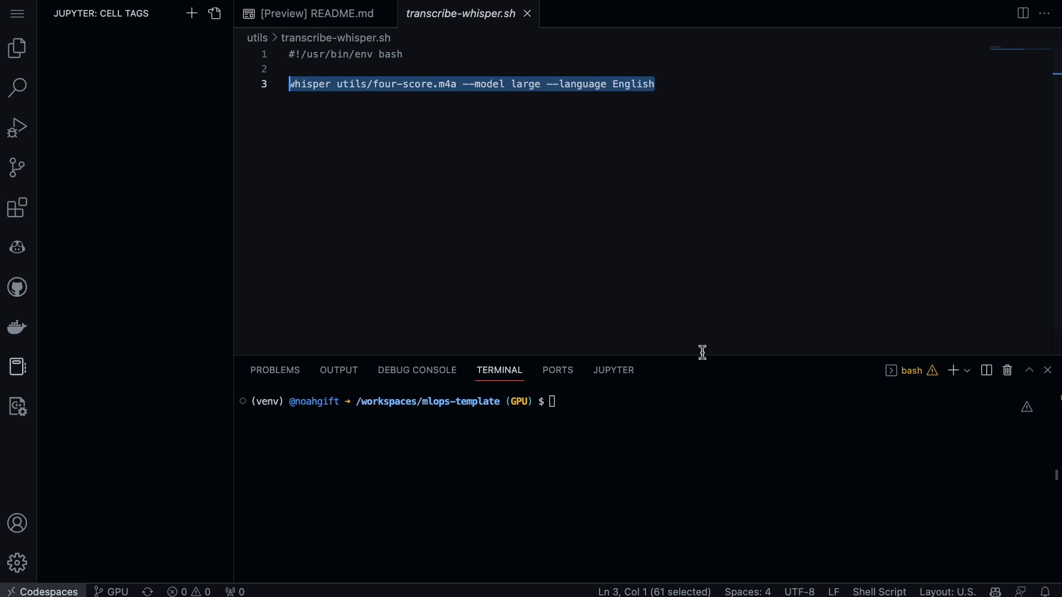
click(517, 456)
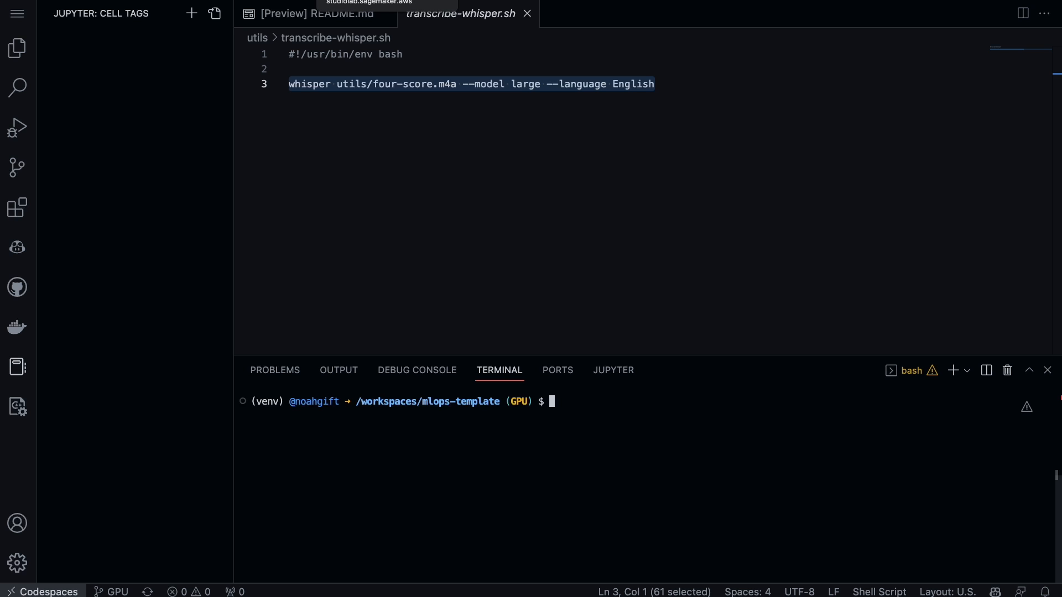
- Switch to the Amazon SageMaker control panel in the AWS console and dismiss the Jupyter Lab 3 notice
click(354, 1)
scroll(358, 213, up, 2)
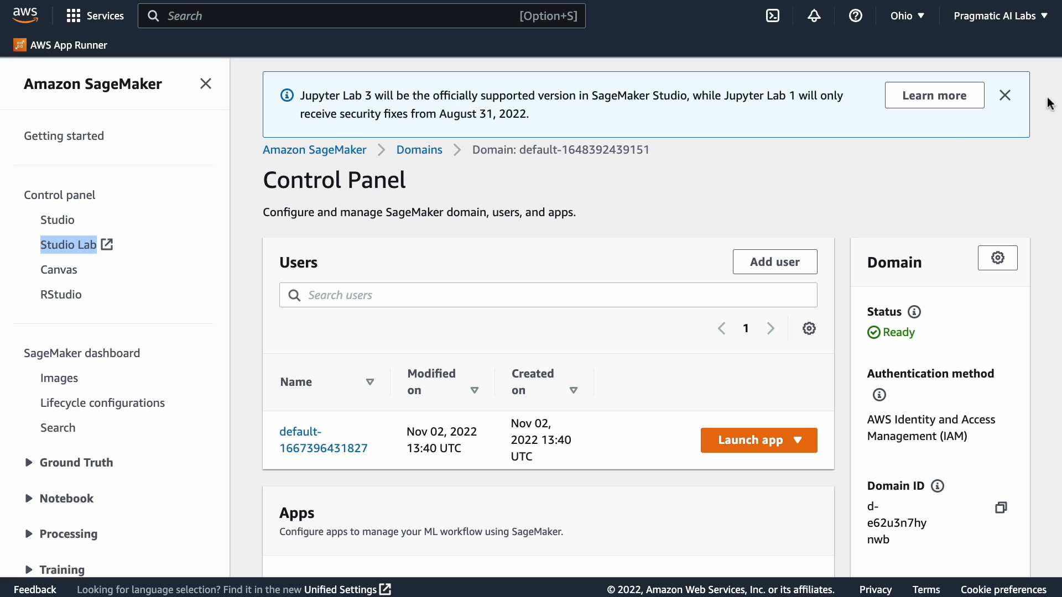
click(1005, 95)
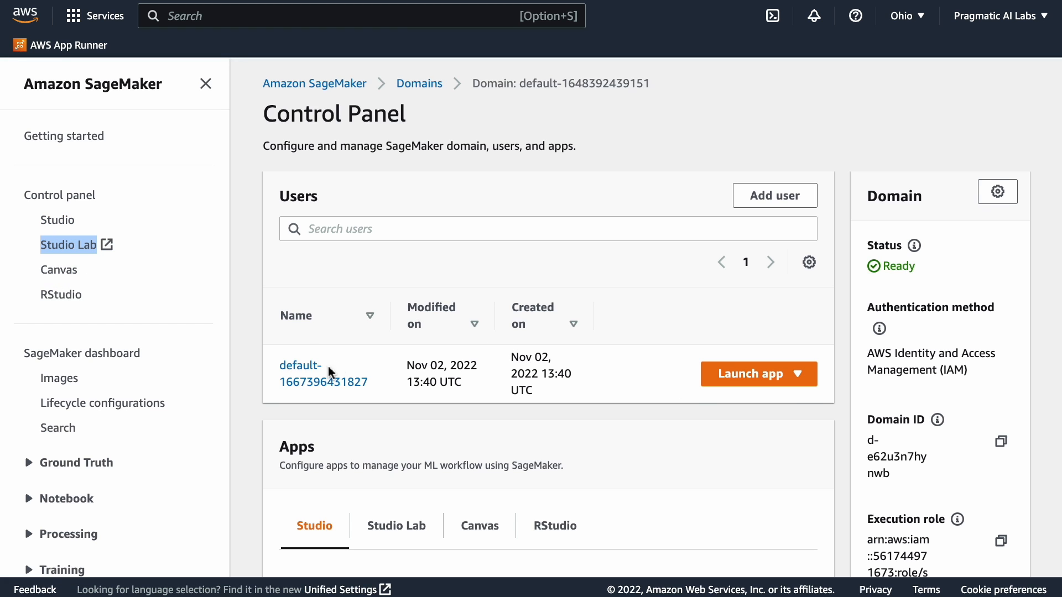
- Launch the Canvas app for the default user and highlight the Amazon SageMaker Canvas loading text
click(788, 383)
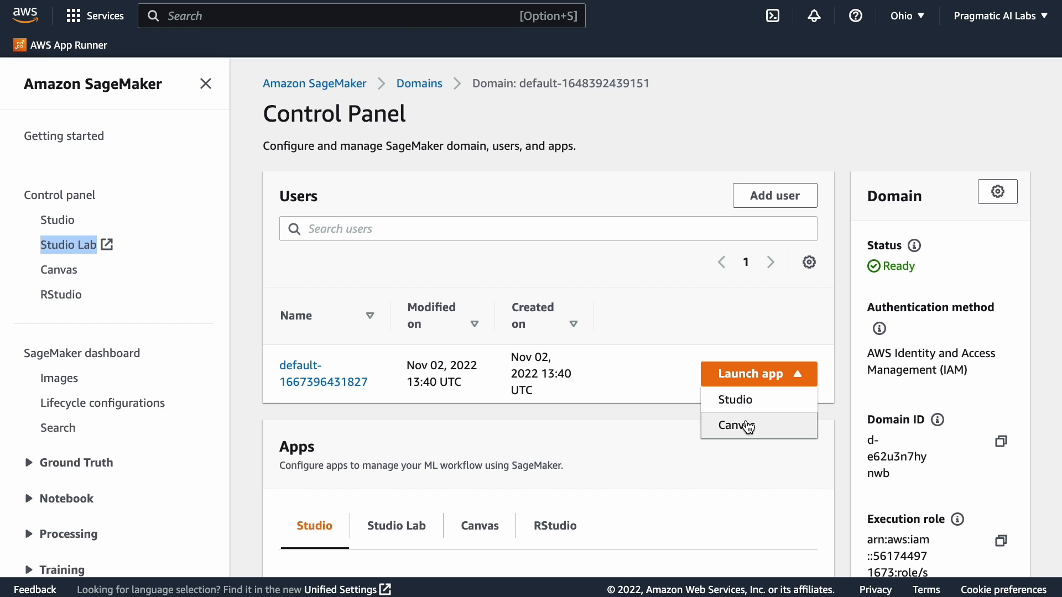
click(742, 427)
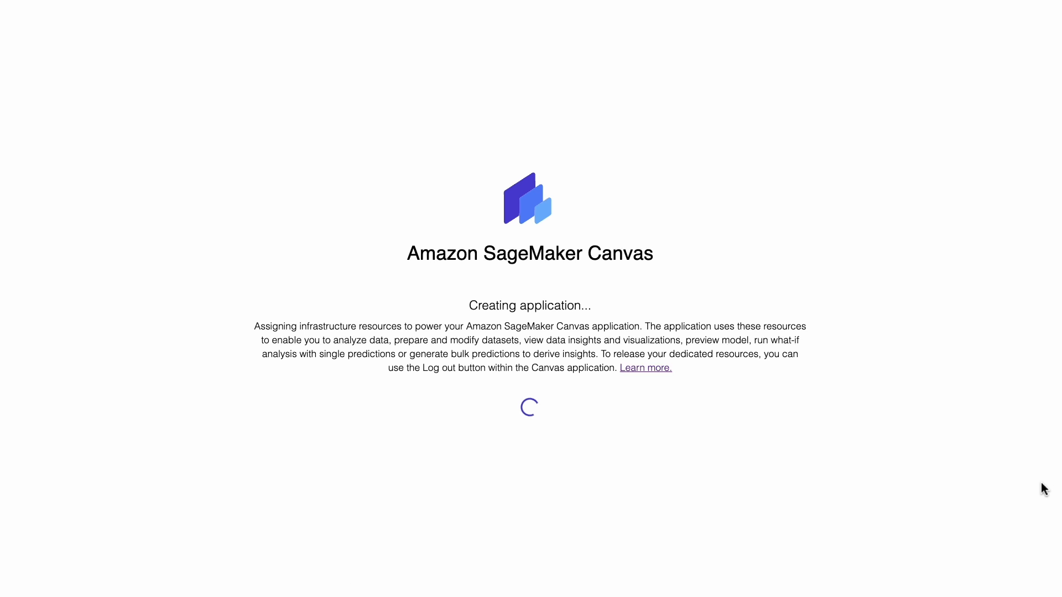
drag(408, 253, 656, 316)
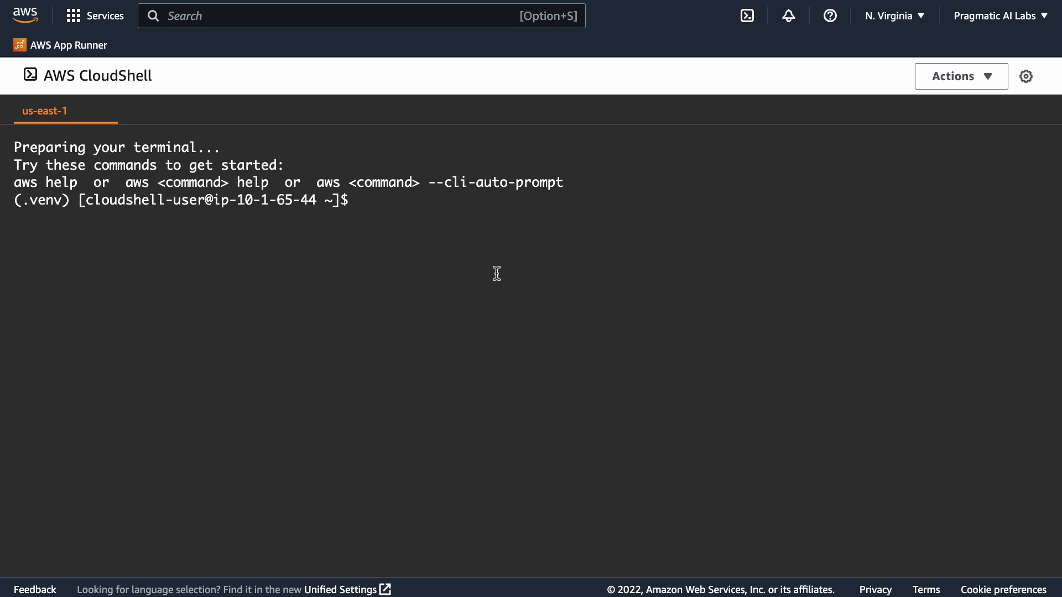
- In AWS CloudShell, list the S3 buckets with aws s3 ls and clear the terminal
text(aws s3 ls)
key(Return)
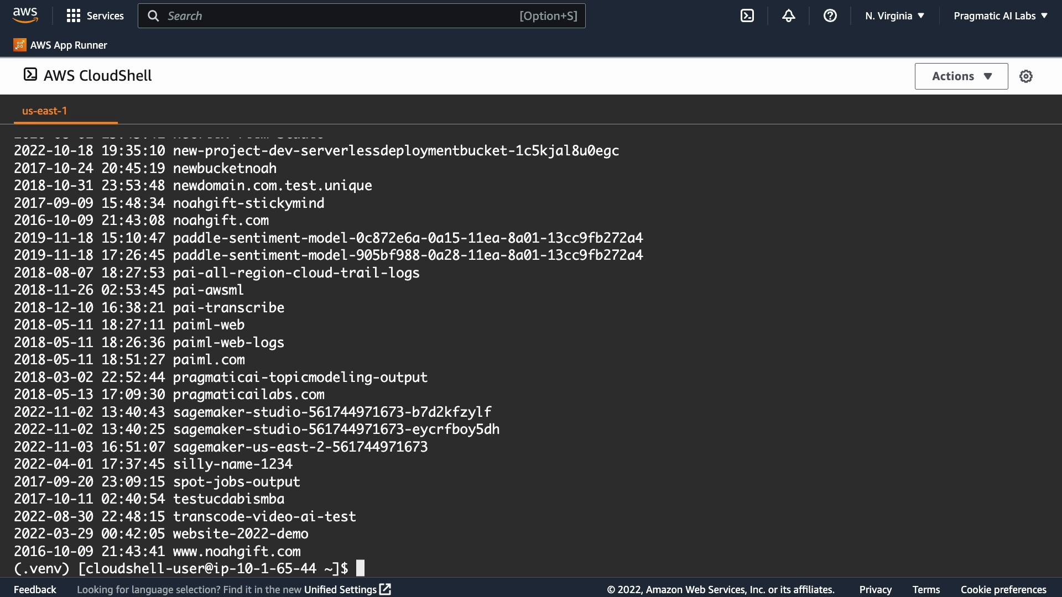
key(ctrl+l)
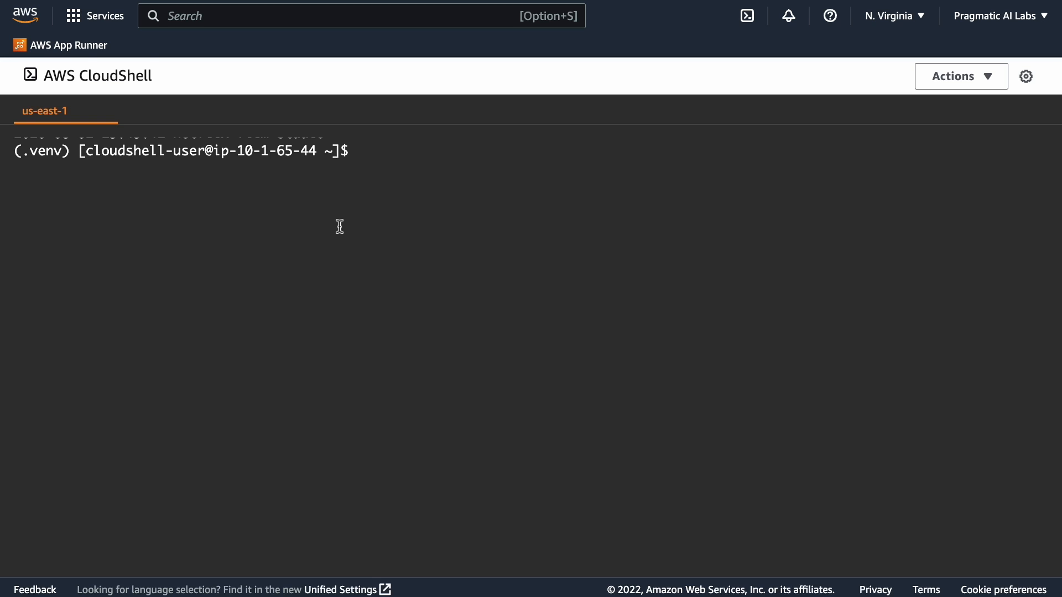
- Open Cloud9 from the AWS Console Home and dismiss the root account login notice
click(36, 25)
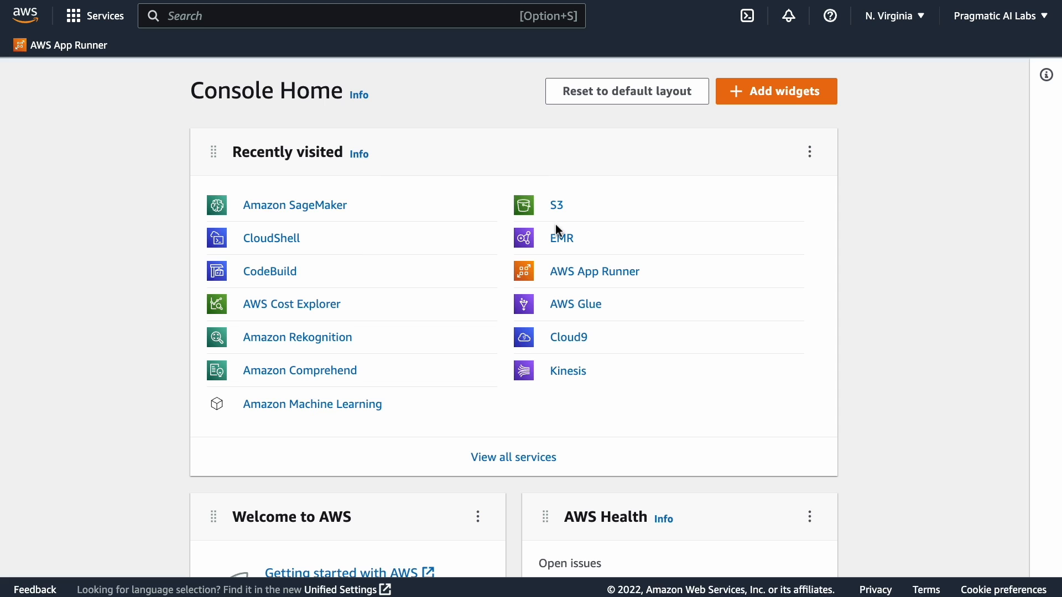
click(579, 341)
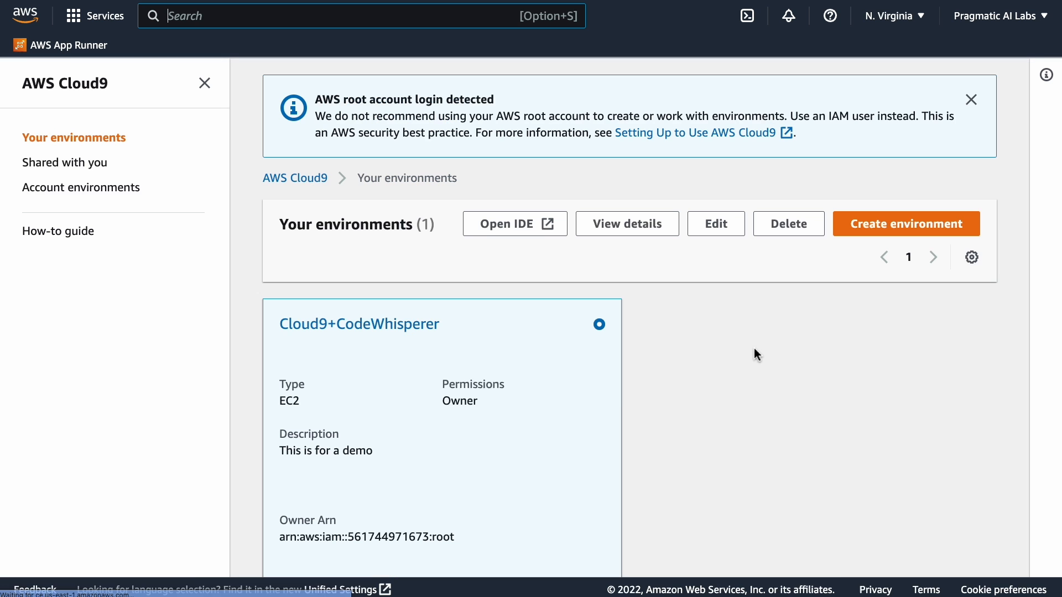
click(975, 102)
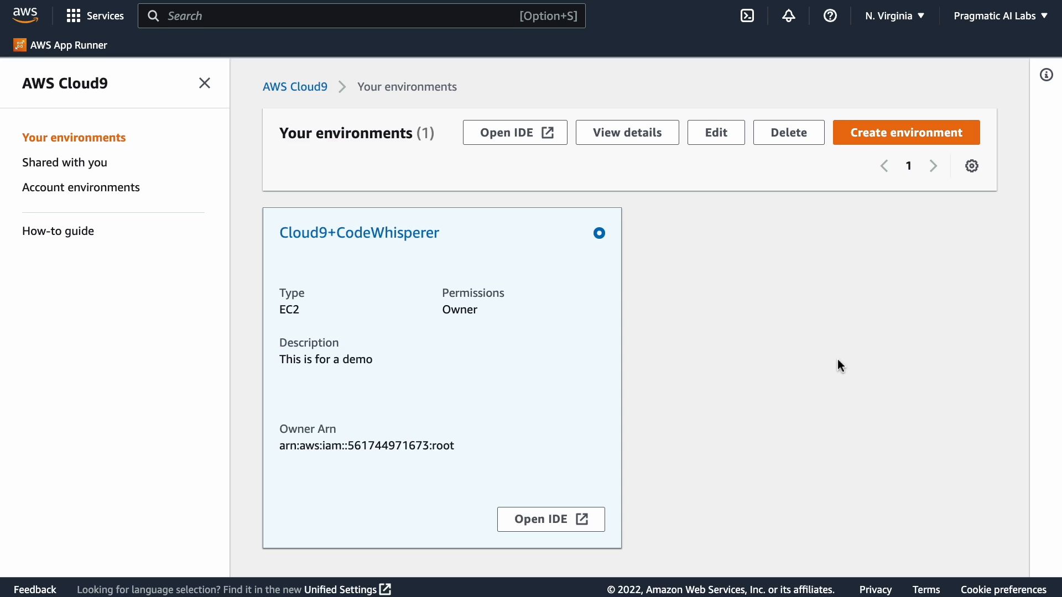
- Start a new Cloud9 environment named hello with the description "future mlops platform environment" and continue to its settings
click(883, 136)
click(380, 293)
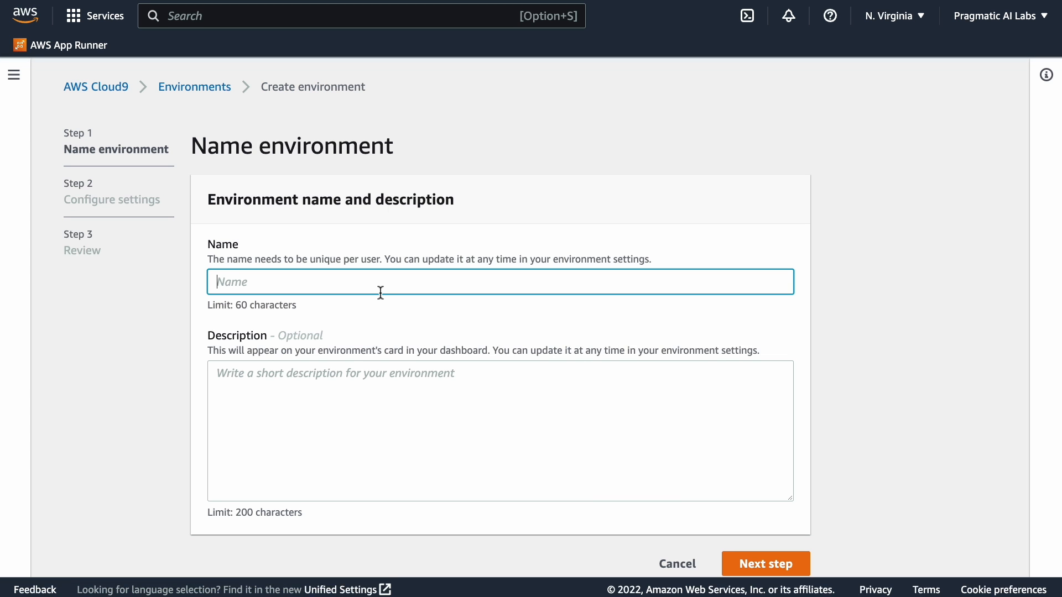
text(hello)
click(549, 452)
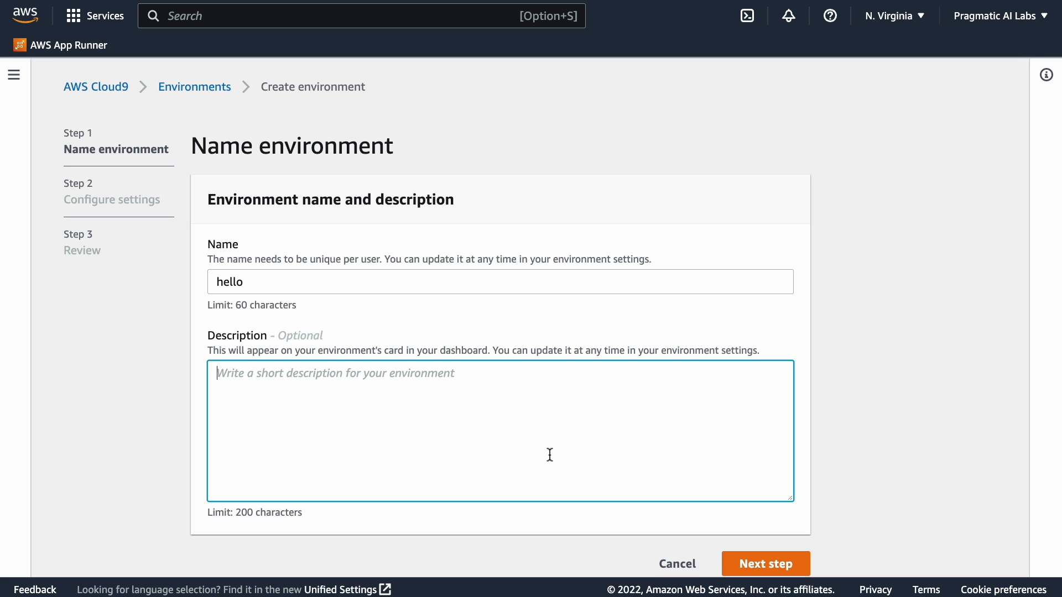
text(futur)
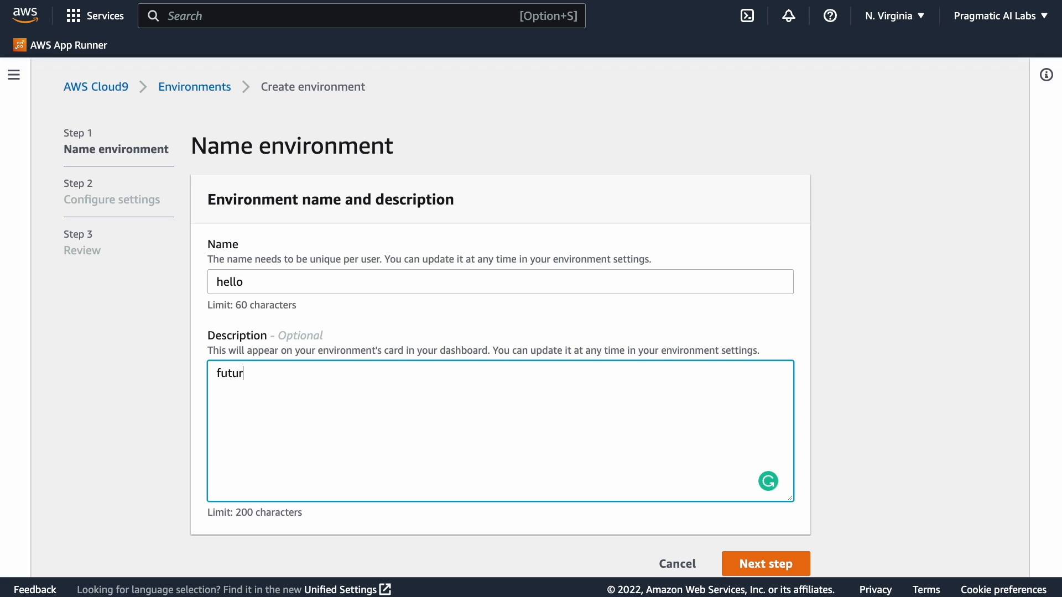
text(e mlops pla)
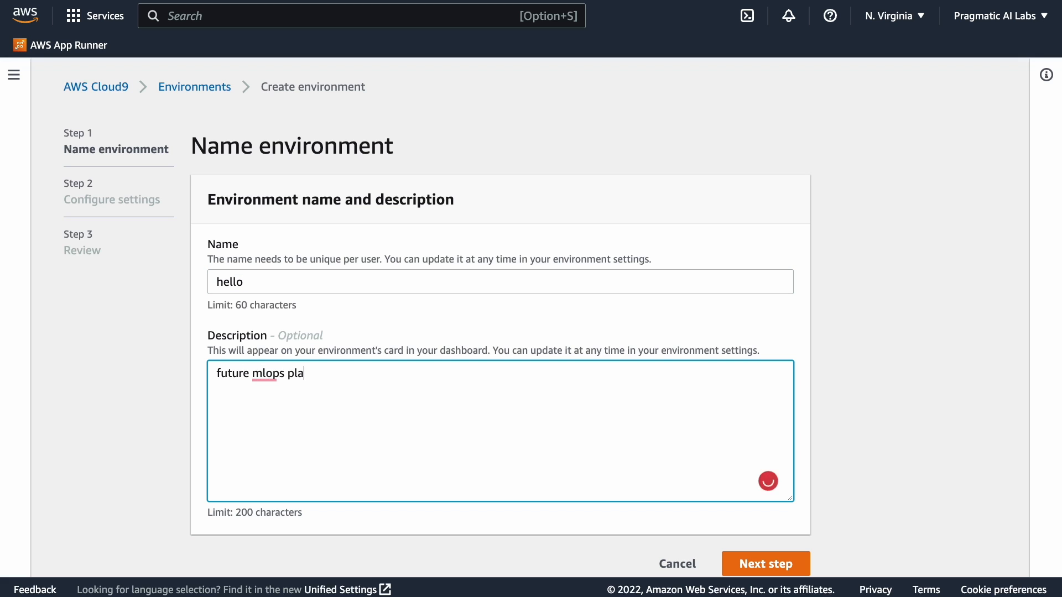
text(tform environment)
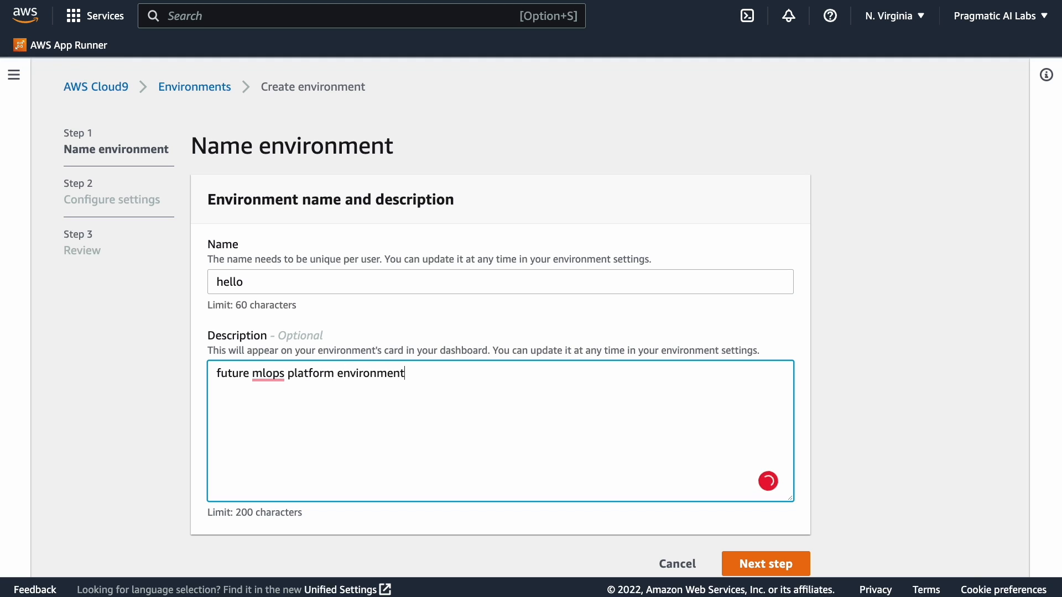
click(780, 565)
- Examine the other EC2 instance types offered for the environment, from the smallest to the largest
scroll(826, 367, down, 2)
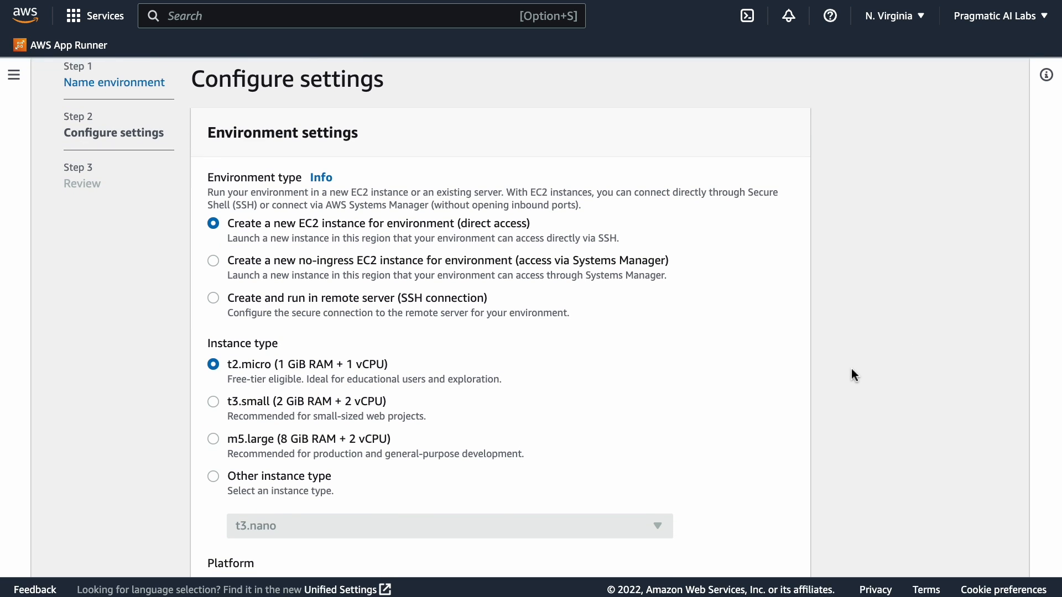
scroll(857, 373, down, 2)
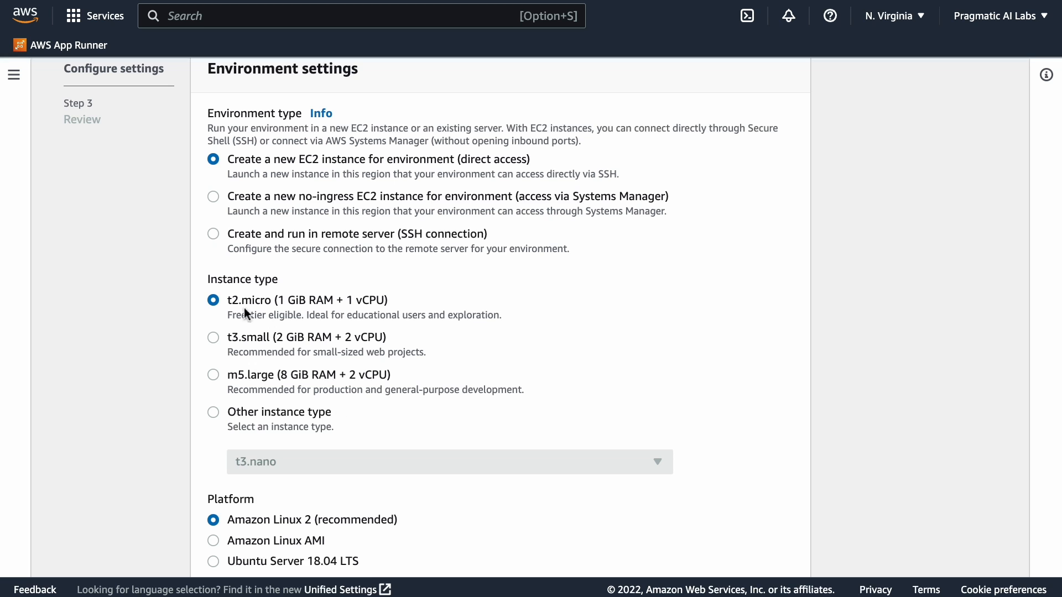
click(218, 416)
click(297, 463)
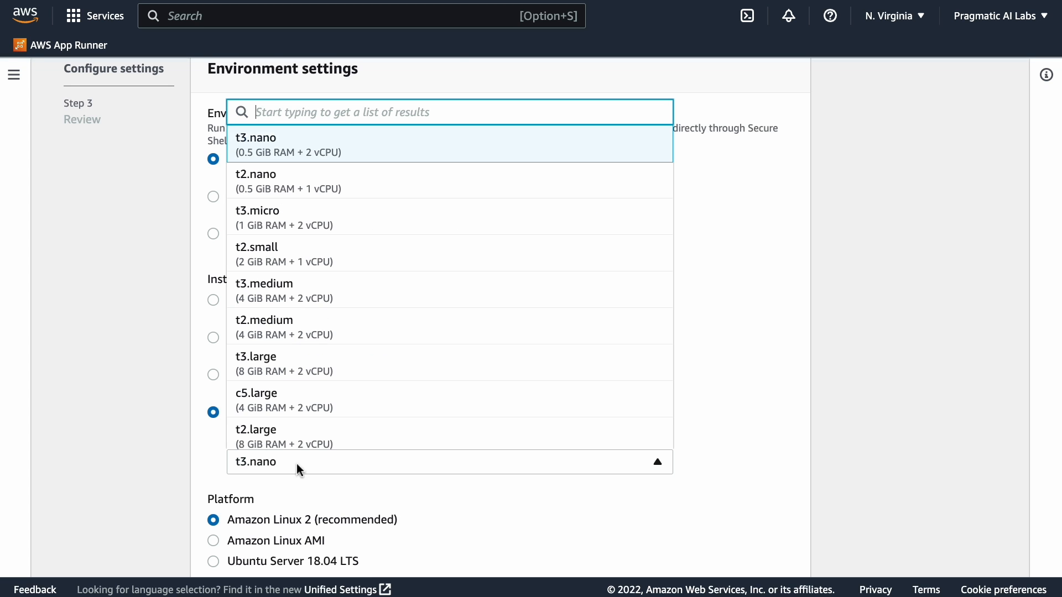
scroll(514, 412, down, 3)
scroll(514, 413, down, 10)
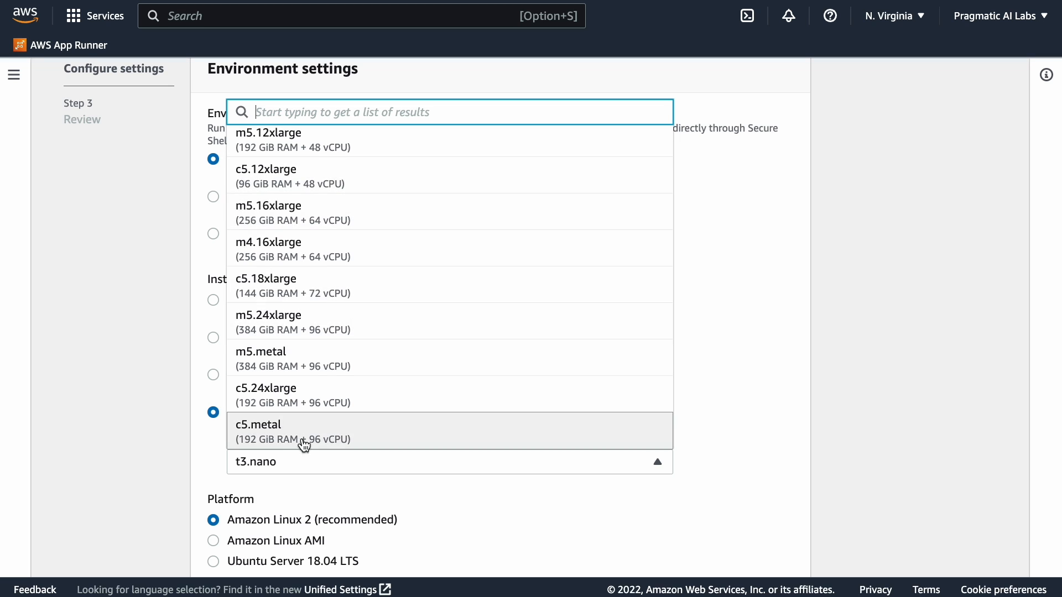
scroll(424, 354, up, 3)
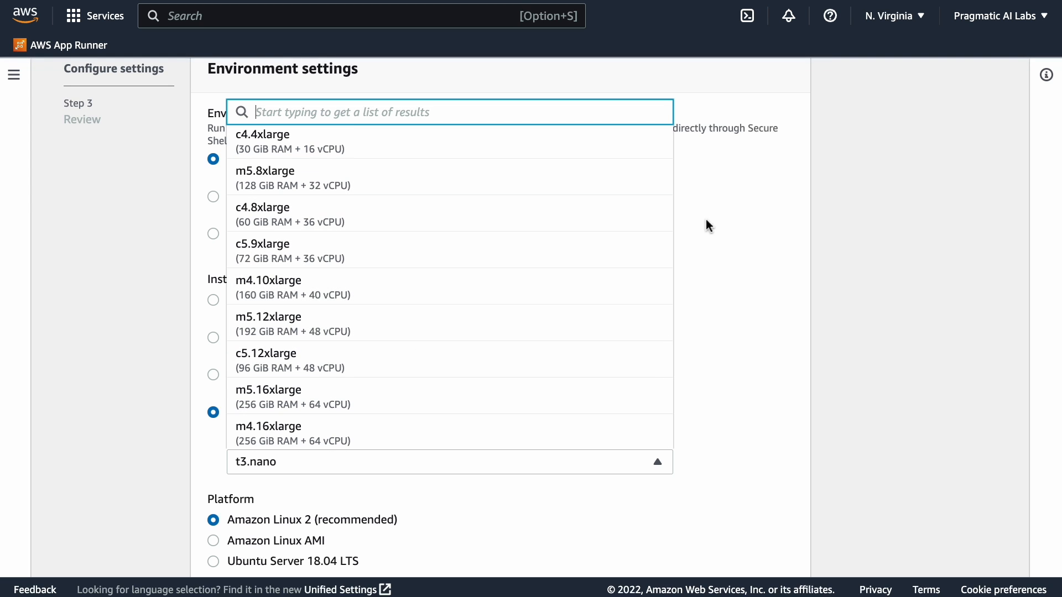
scroll(637, 290, up, 1)
scroll(637, 290, up, 5)
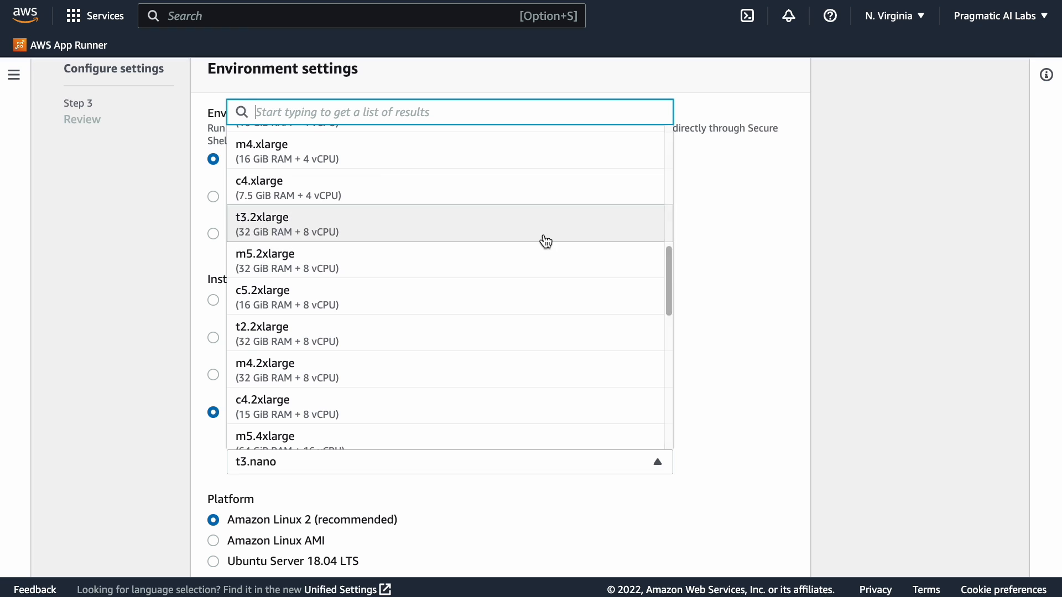
click(744, 244)
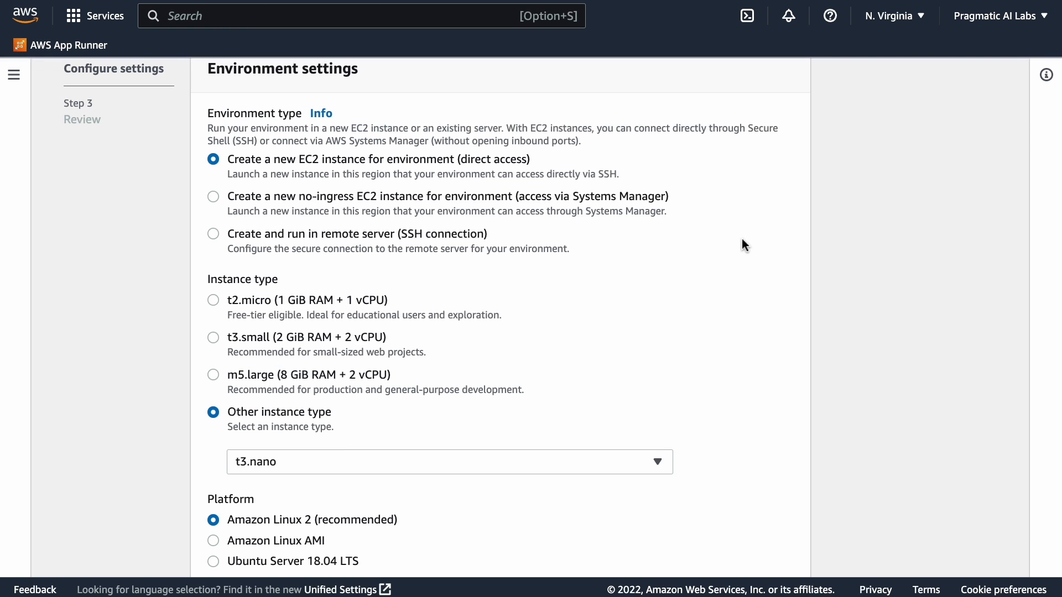
- Choose the t2.micro instance type, keep the remaining default settings and create the environment
click(216, 300)
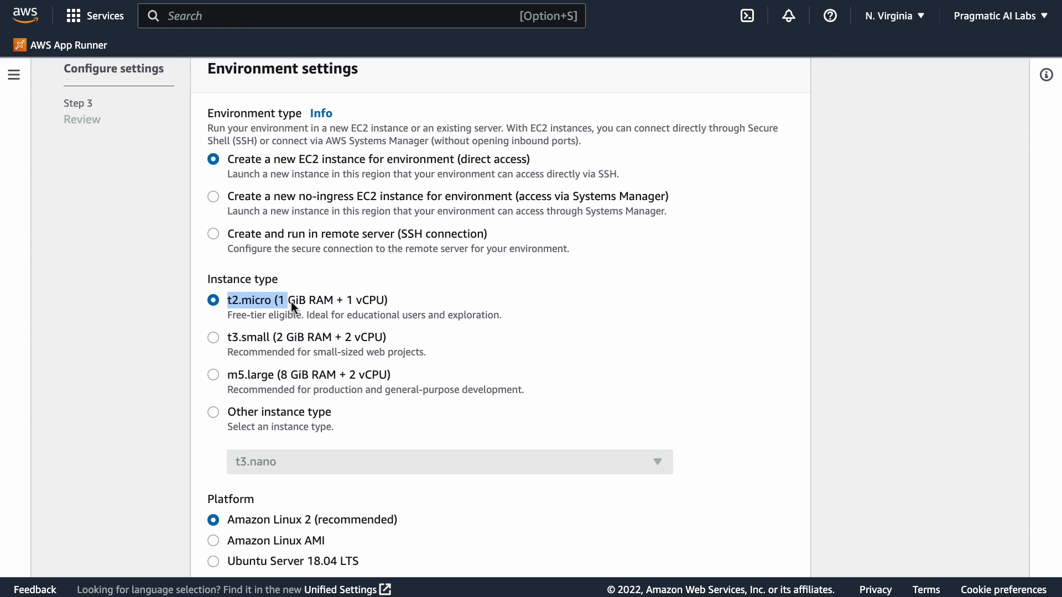
drag(291, 301, 454, 294)
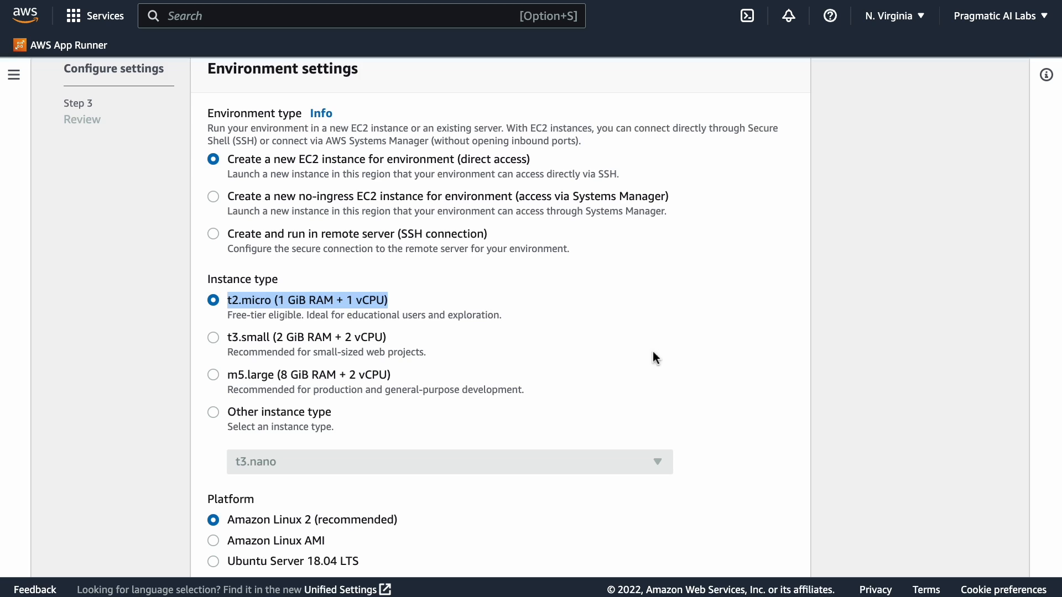
scroll(654, 357, down, 7)
drag(187, 153, 463, 160)
click(781, 552)
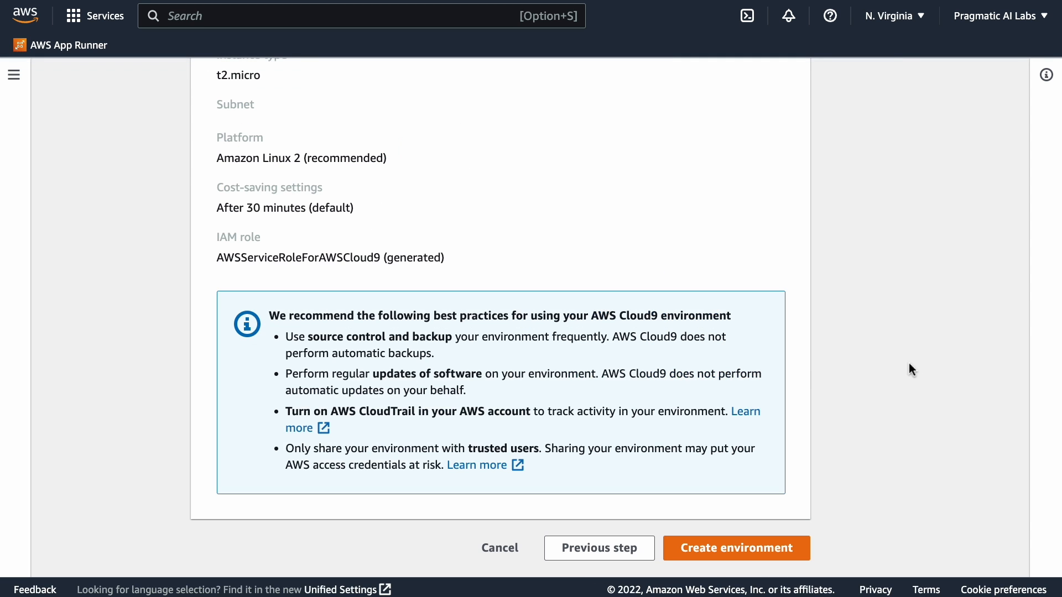
click(767, 554)
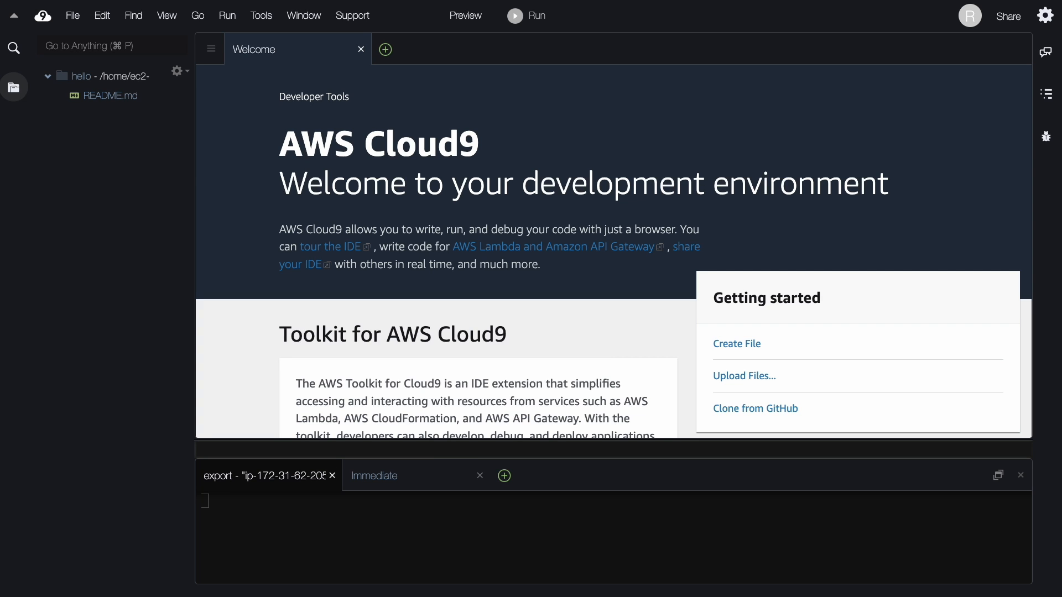
- Enlarge the terminal area of the Cloud9 IDE and make its bash terminal active
drag(430, 454, 415, 326)
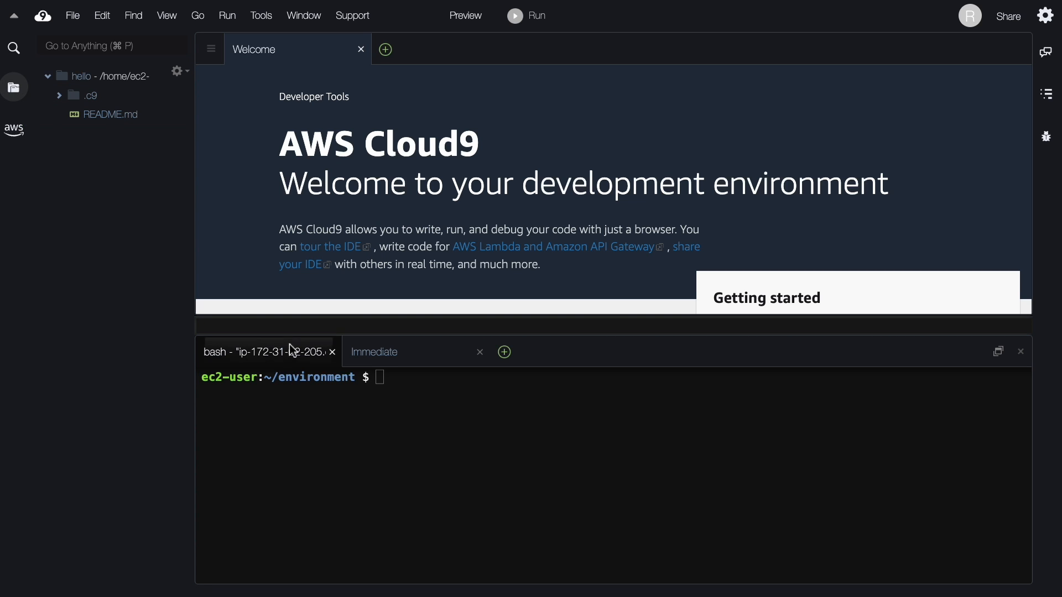
click(256, 348)
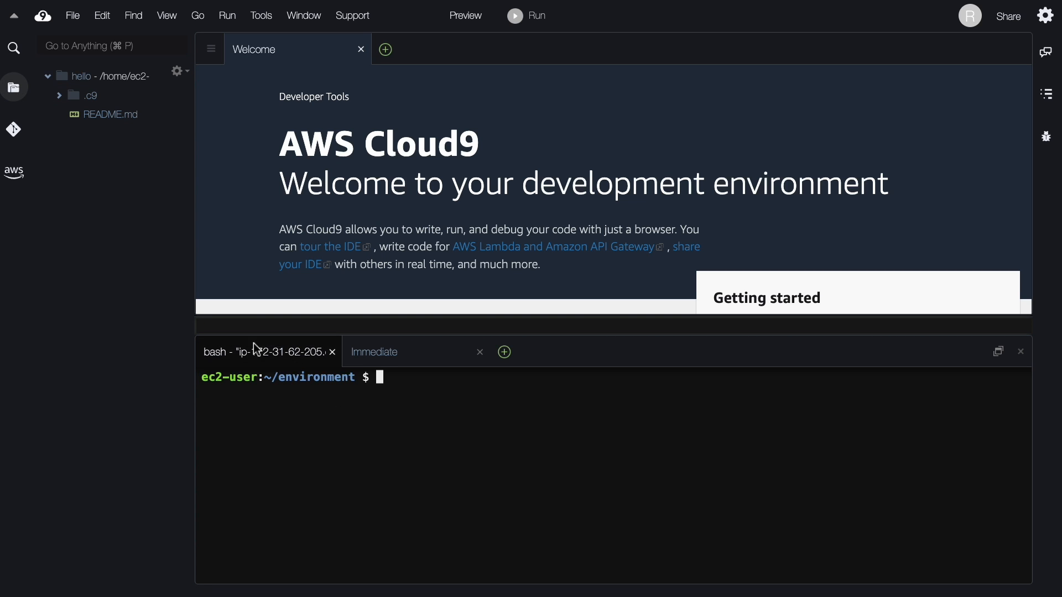
- Open the AWS Toolkit and expand CodeWhisperer (Preview) and the US East (N. Virginia) region to examine their entries
click(15, 174)
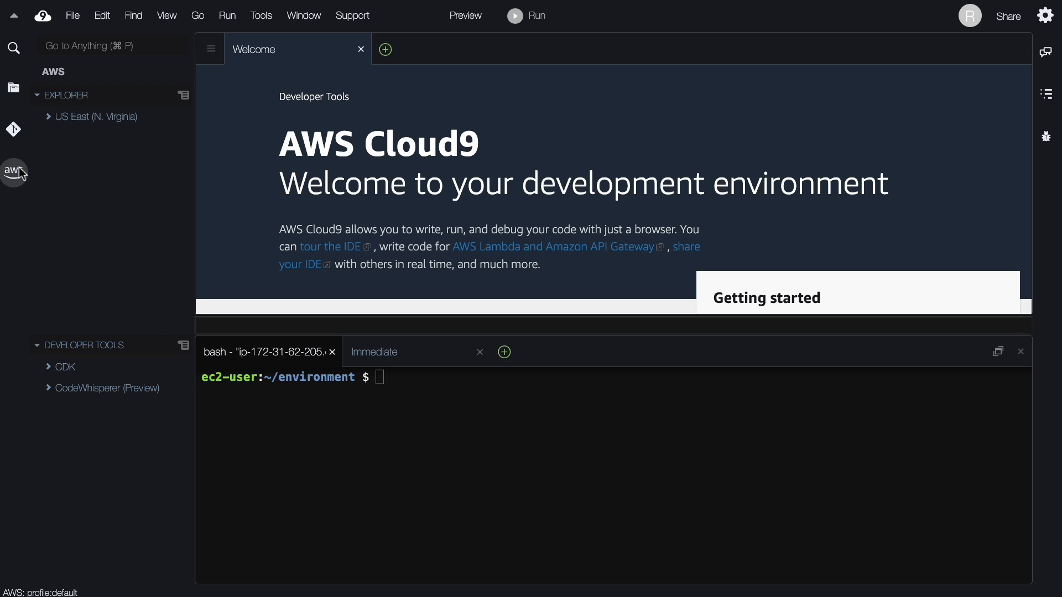
click(48, 388)
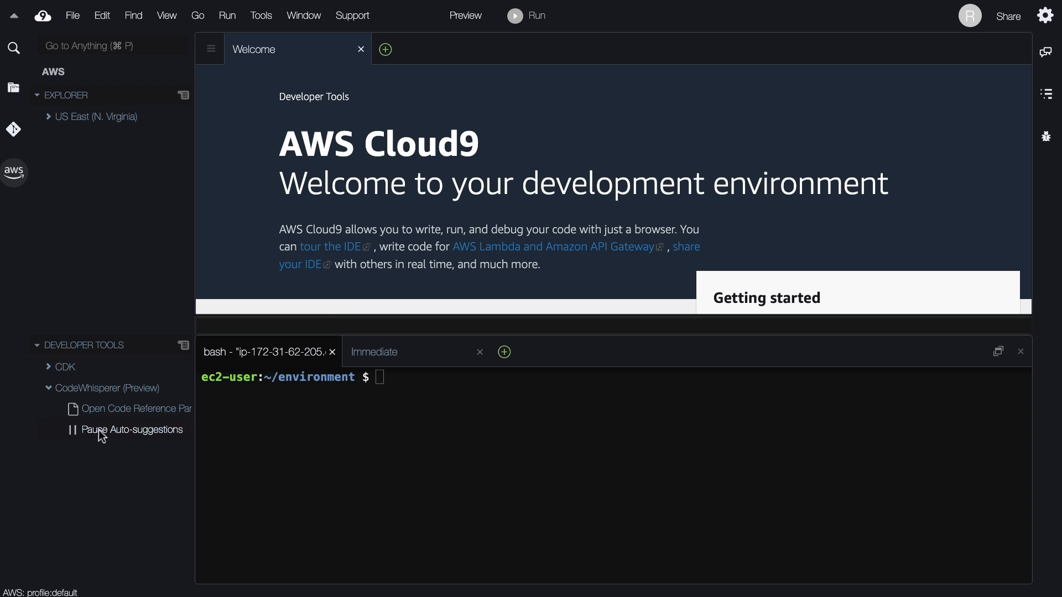
click(50, 118)
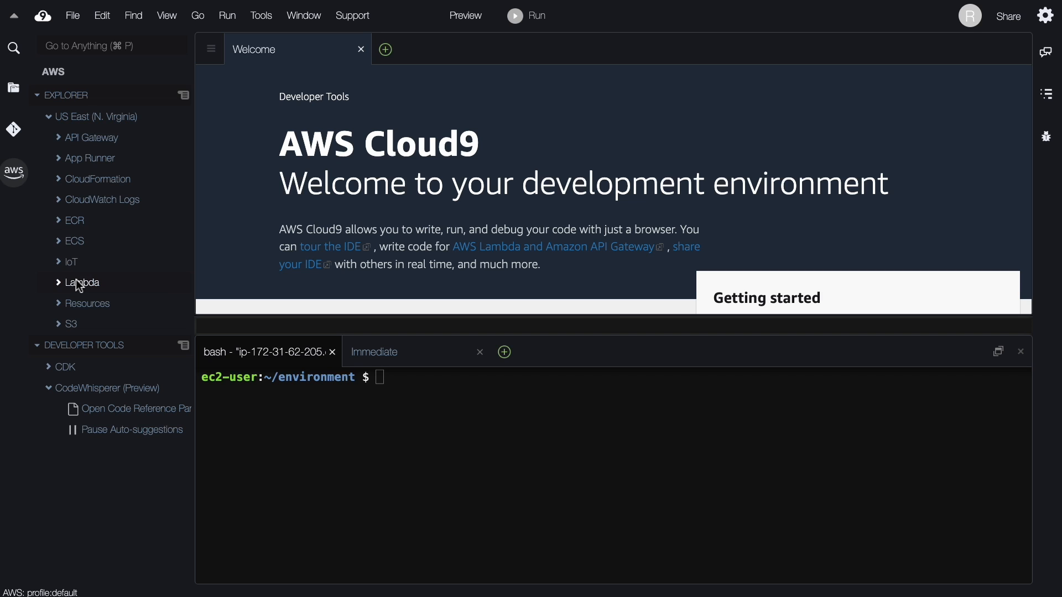
- Examine the Lambda actions and the Step Functions state machines in the AWS Explorer, then collapse Step Functions
scroll(80, 286, down, 1)
right_click(80, 261)
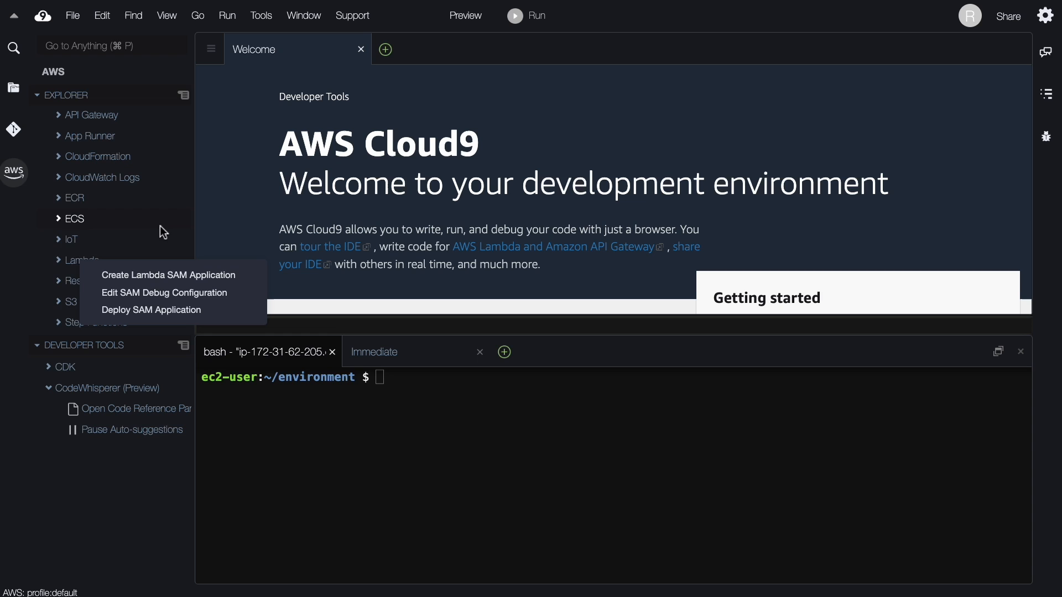
click(76, 303)
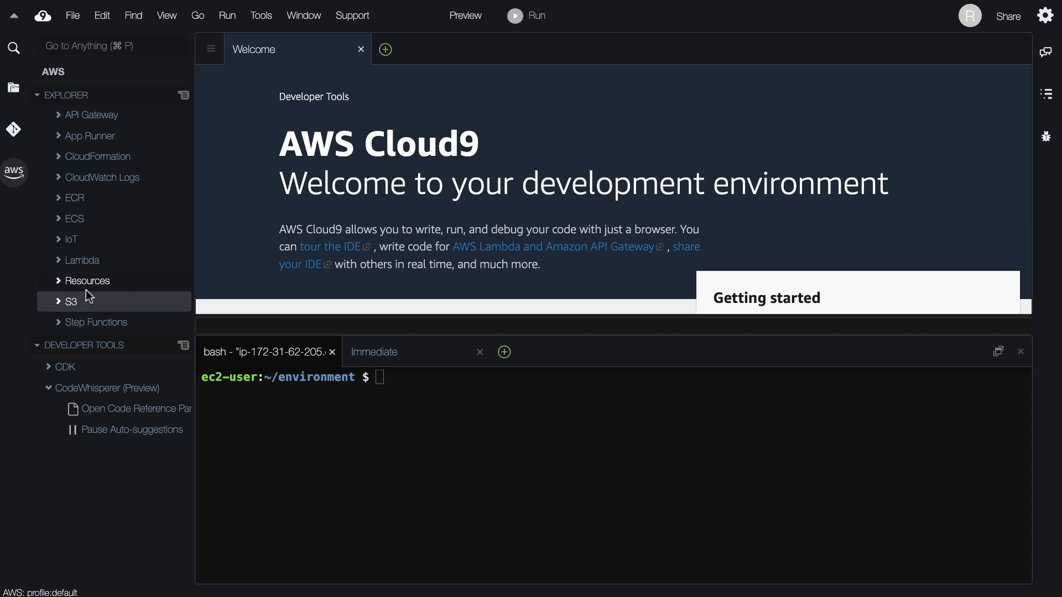
scroll(83, 301, down, 1)
click(87, 306)
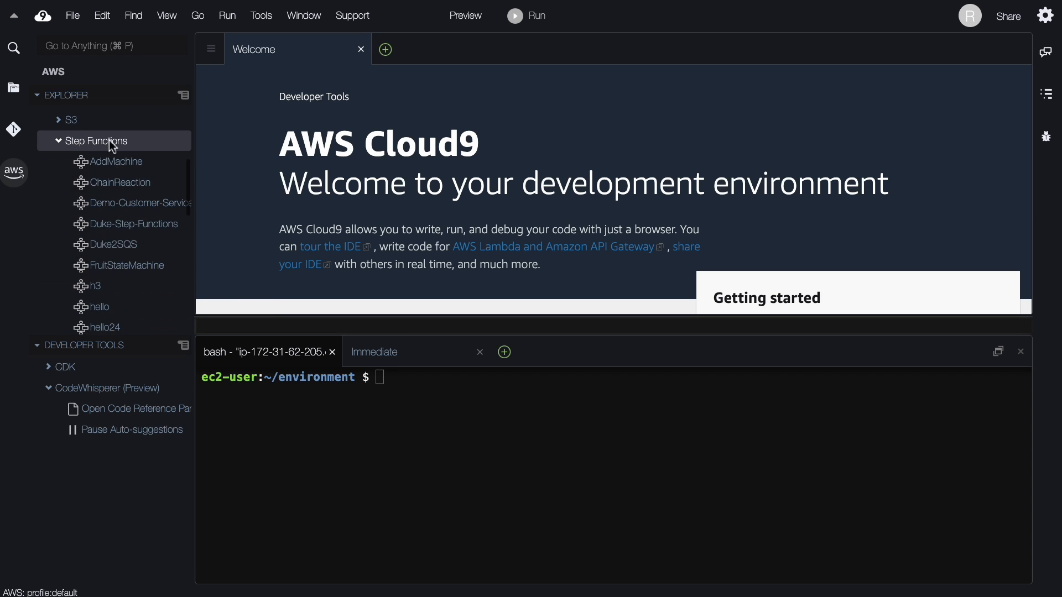
click(65, 145)
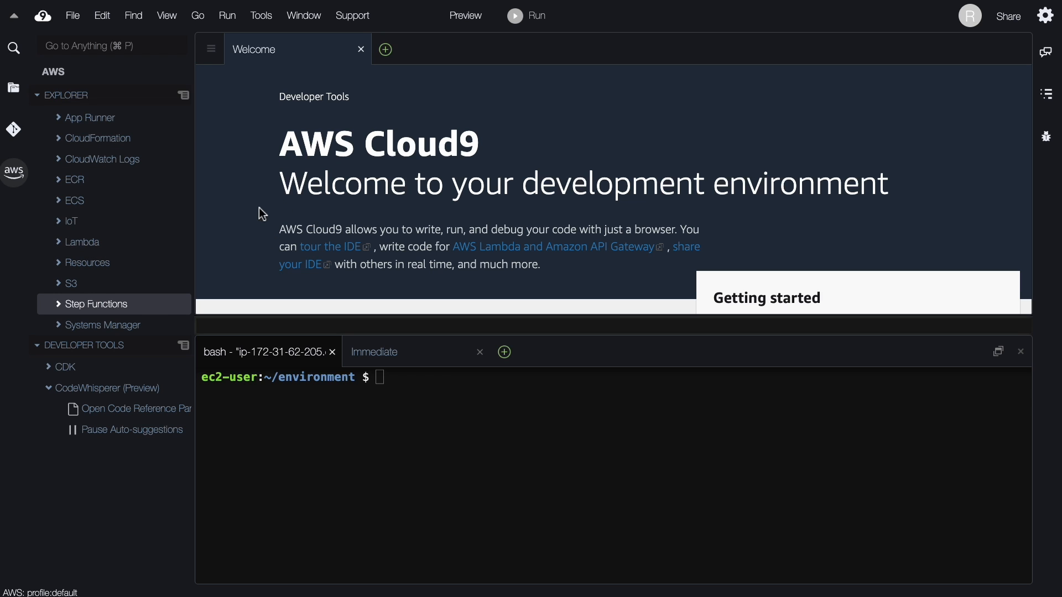
- Close the Welcome page and create a Python virtual environment in the terminal with python3 -m venv ~/.venv
click(361, 49)
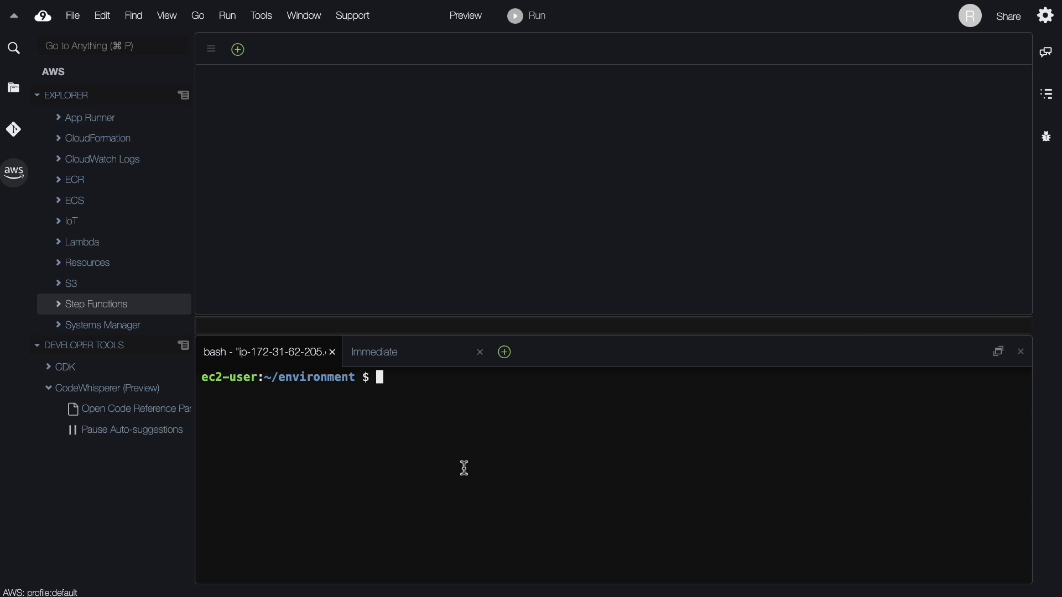
text(otrgib)
key(BackSpace)
key(BackSpace)
key(BackSpace)
key(BackSpace)
key(BackSpace)
key(BackSpace)
text(python3 -m venv ~/.ve v)
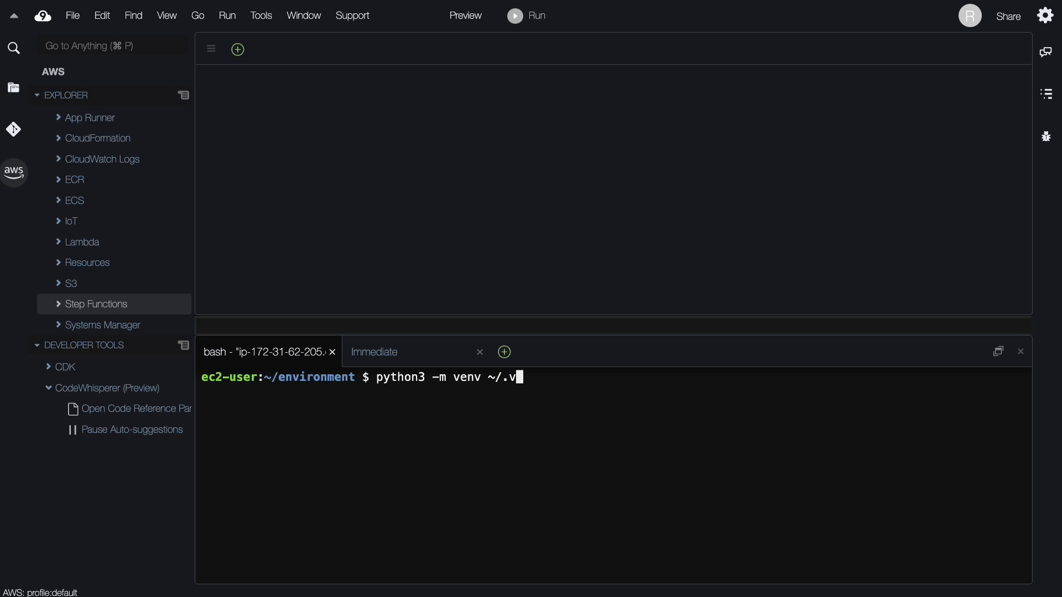
key(BackSpace)
key(BackSpace)
text(nv)
key(Return)
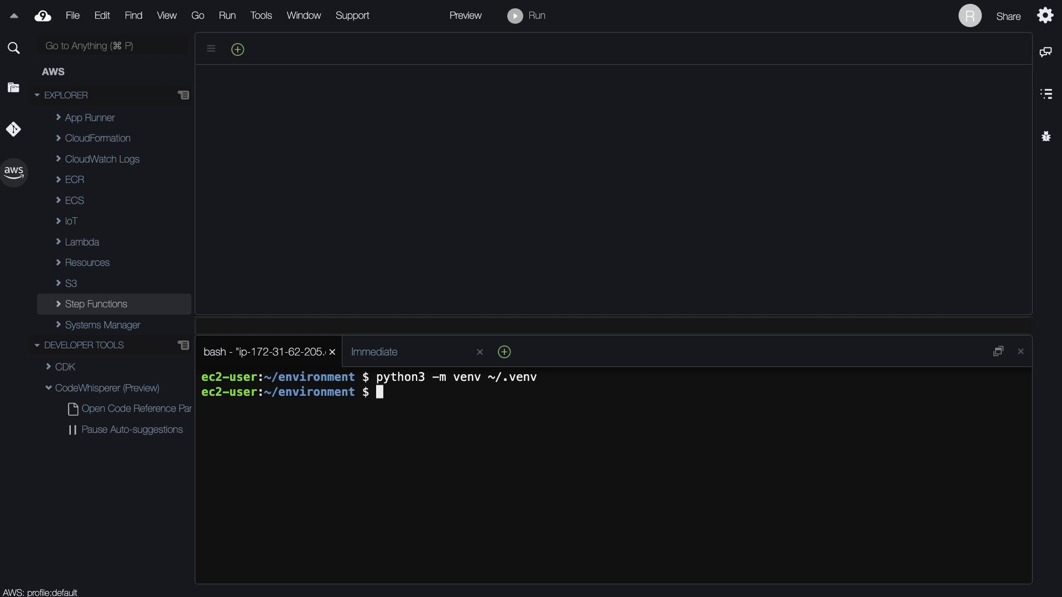
- Enter source ~/.venv/bin/activate in the terminal as a commented-out line and copy the command without the #
text(source ~/.venv/bin/activate)
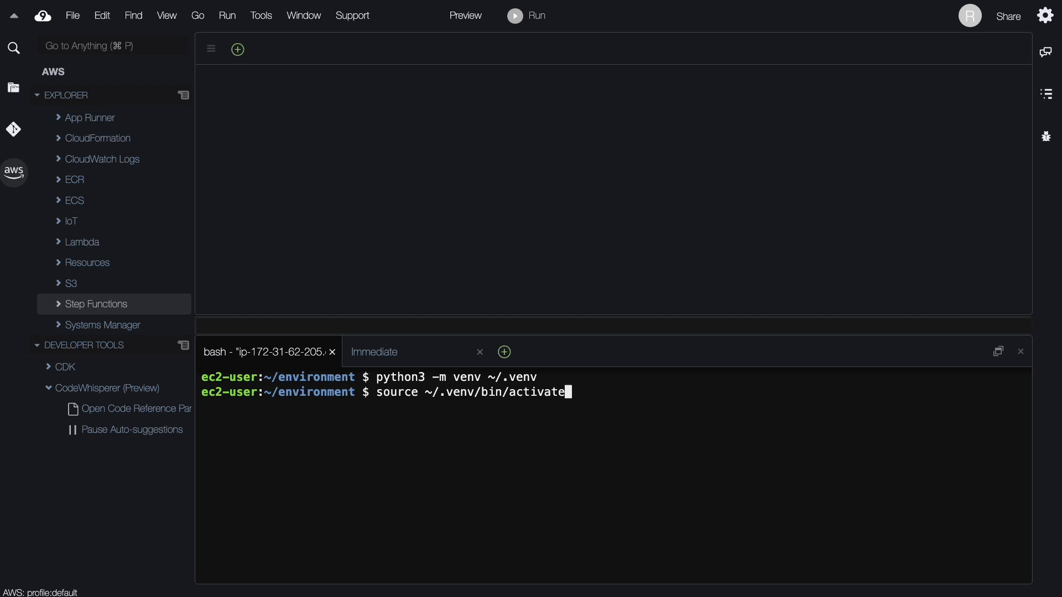
double_click(381, 395)
drag(467, 395, 569, 393)
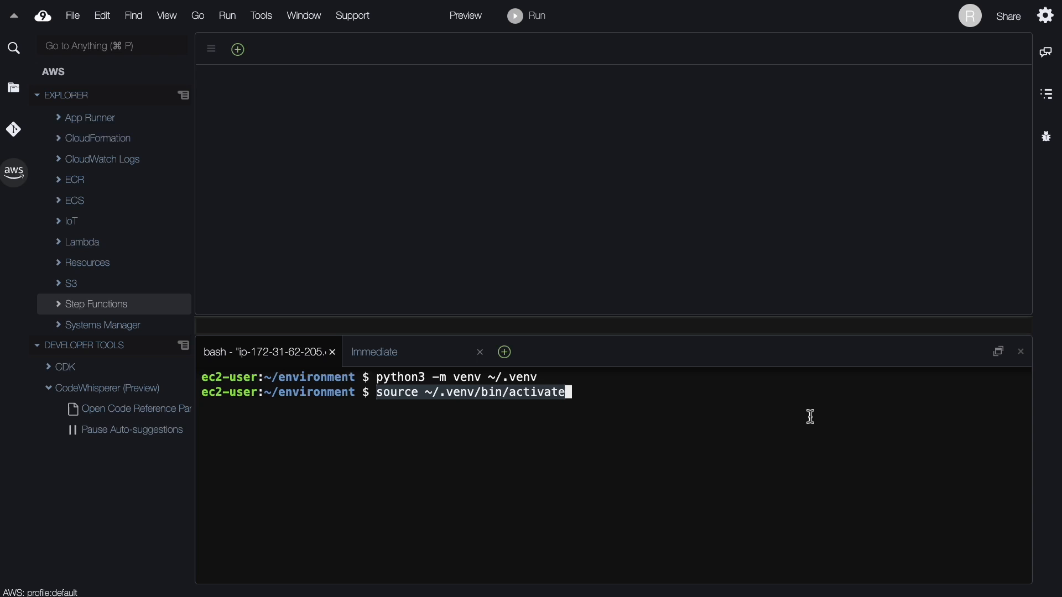
key(ctrl+a)
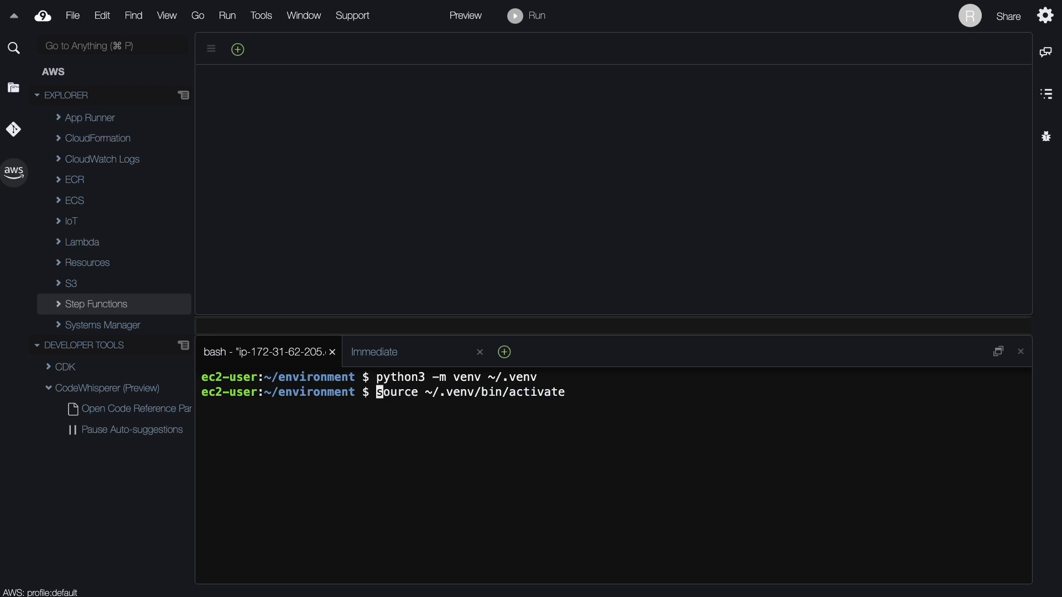
text(#)
key(Return)
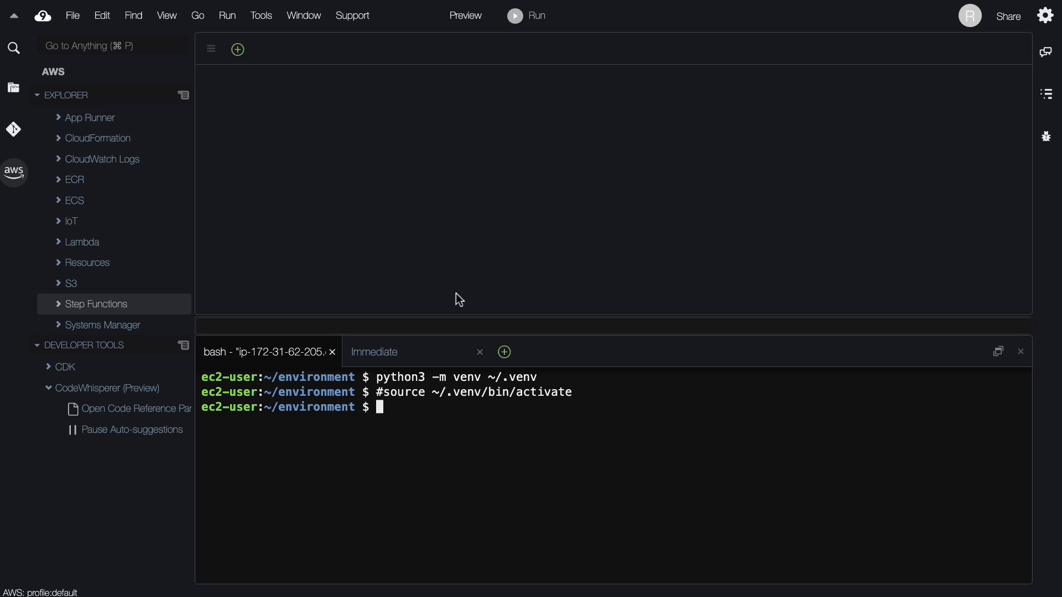
drag(577, 394, 388, 394)
key(super+c)
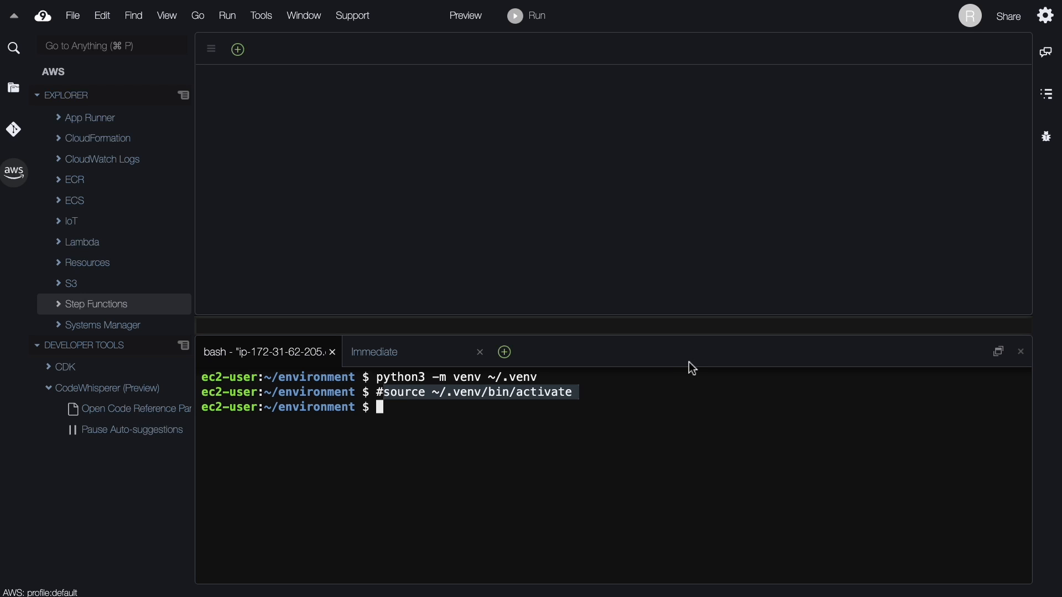
- Open ~/.bashrc in vim and insert blank lines at the end of the file
text(vim )
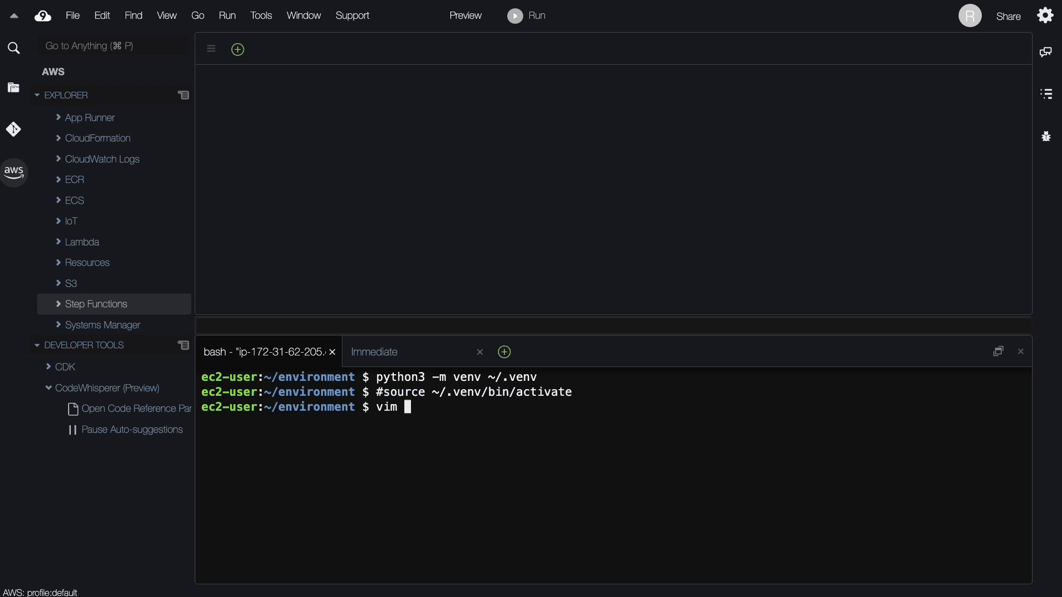
text(~/.bashrc)
key(Return)
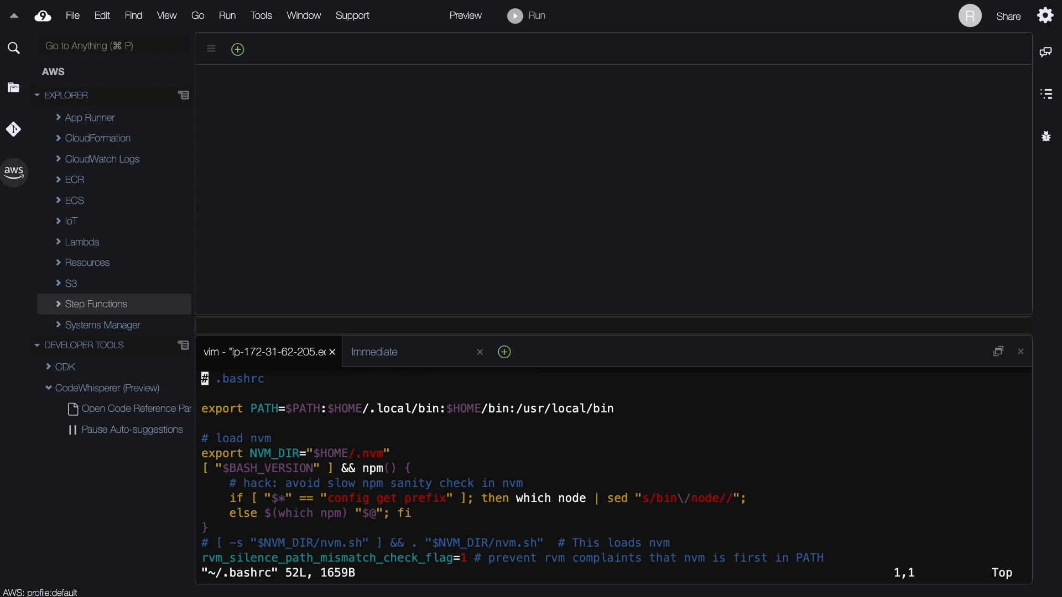
key(shift+g)
key(o)
key(Return)
key(Return)
key(Return)
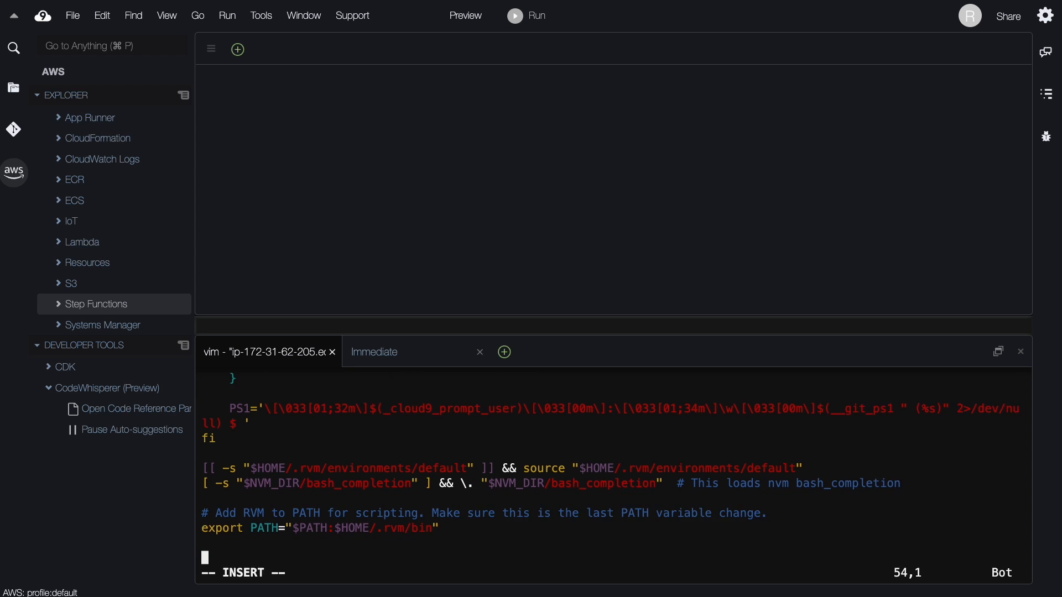
key(BackSpace)
key(BackSpace)
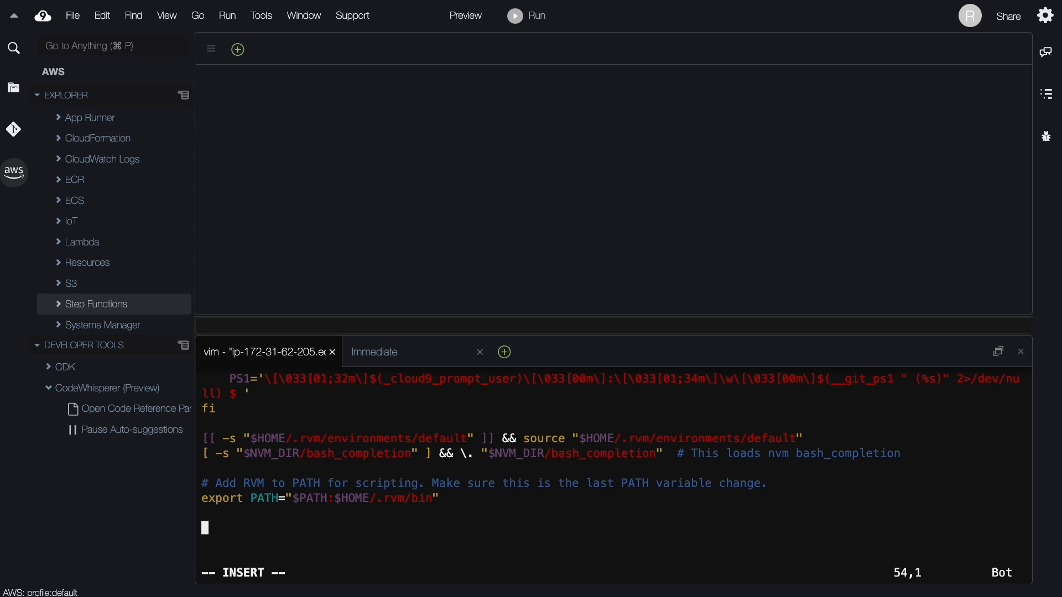
- Add the comment #source virtualenv and the line source ~/.venv/bin/activate to ~/.bashrc, then save and quit vim
text(#source virtualenv)
key(Return)
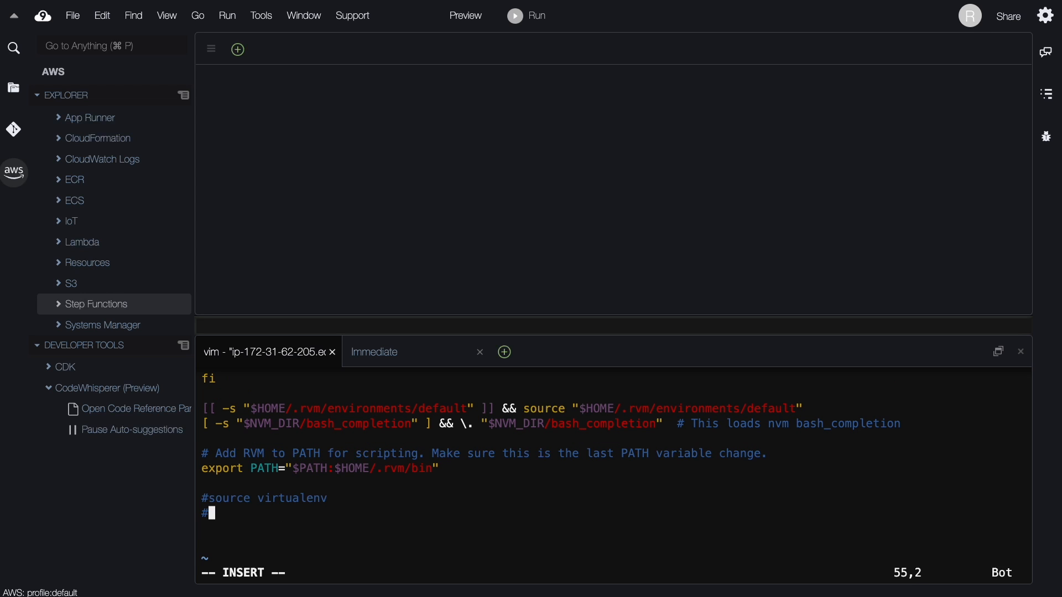
key(BackSpace)
key(super+v)
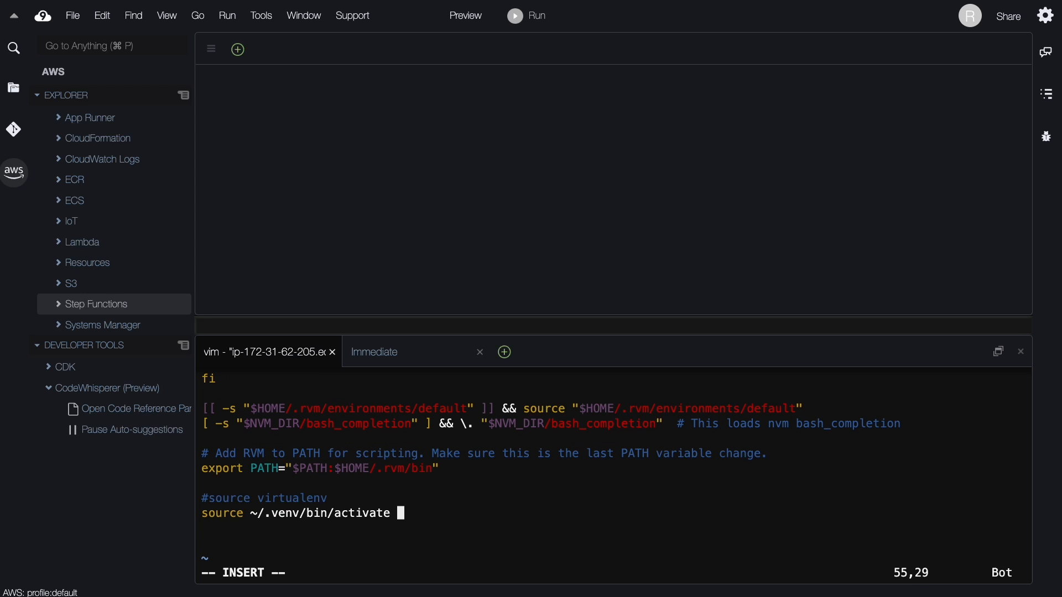
key(Escape)
text(:wq)
key(Return)
- Replace the old bash session with a new terminal and close the Immediate window
text(souce ~)
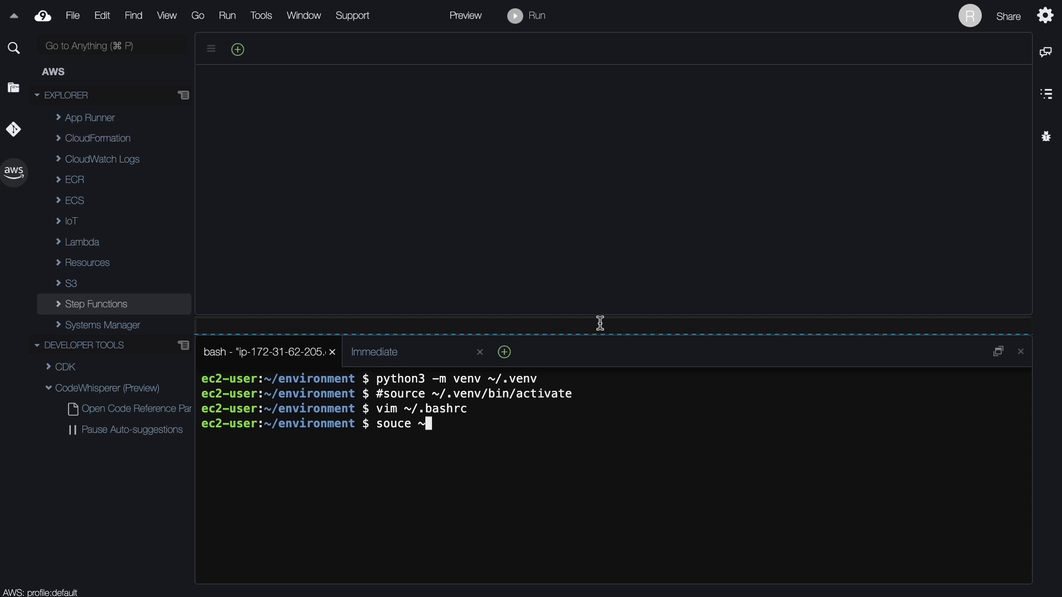
click(332, 352)
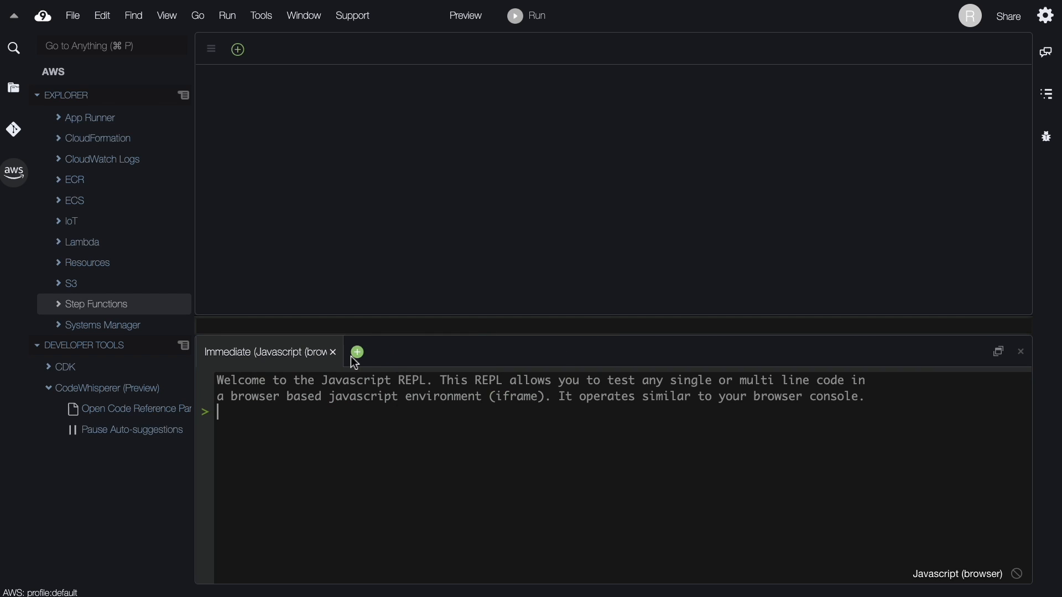
click(358, 353)
click(381, 375)
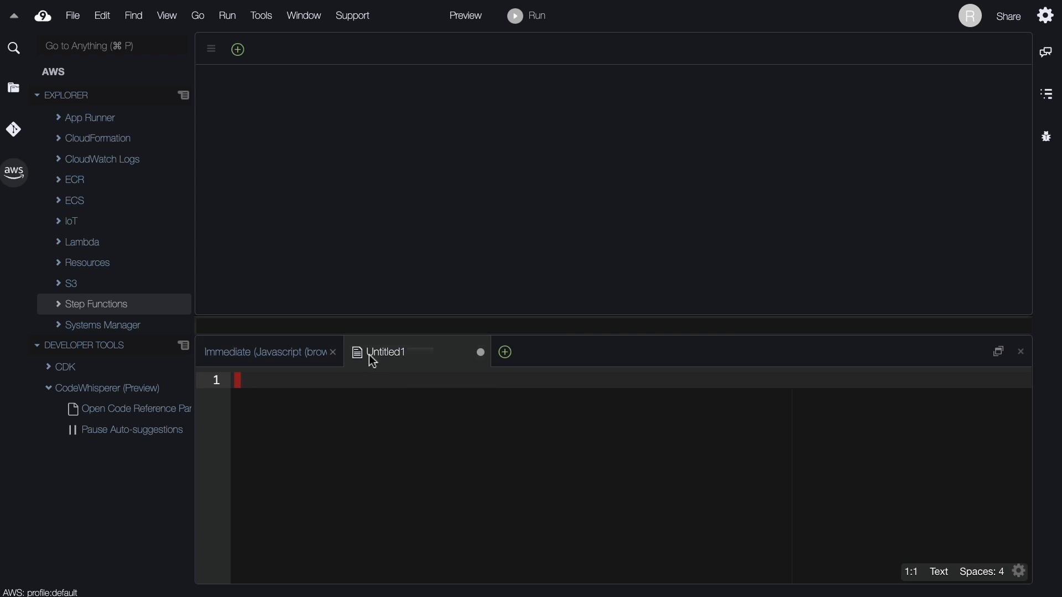
click(481, 352)
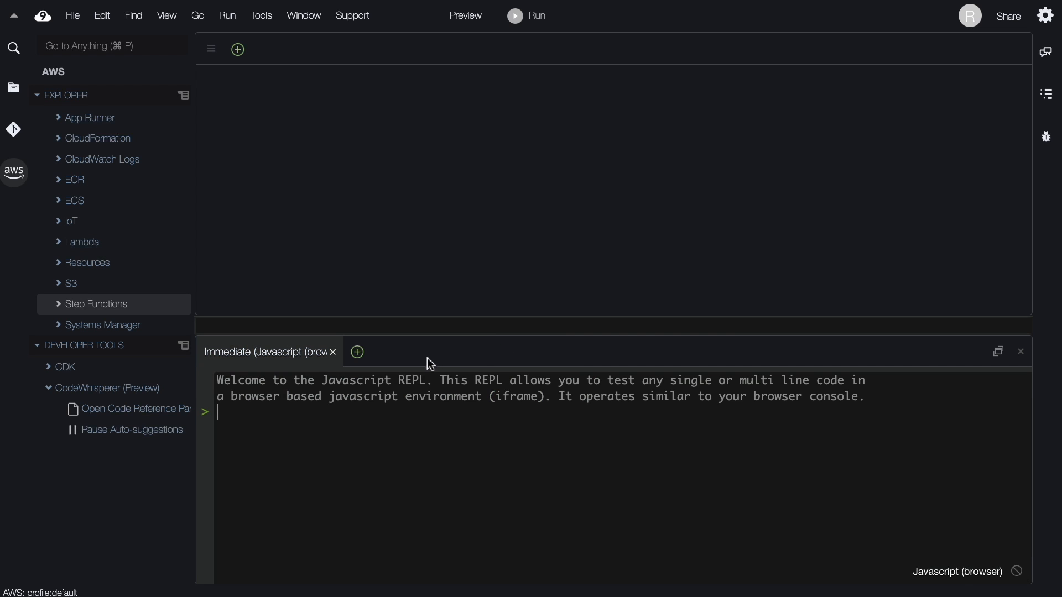
click(357, 353)
click(414, 394)
click(334, 353)
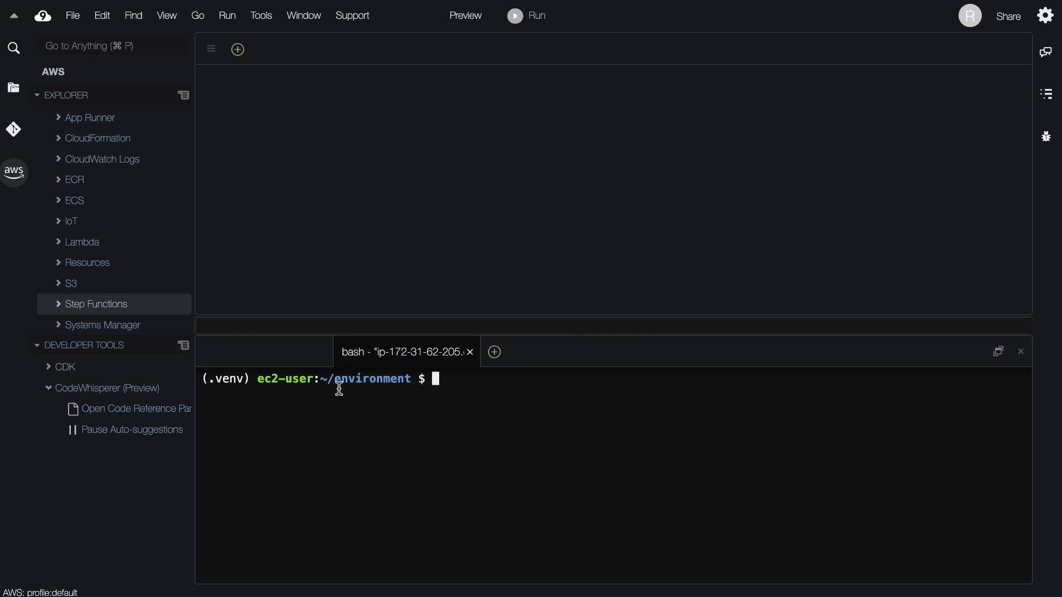
- Check the active Python interpreter in the new terminal with which python
click(495, 417)
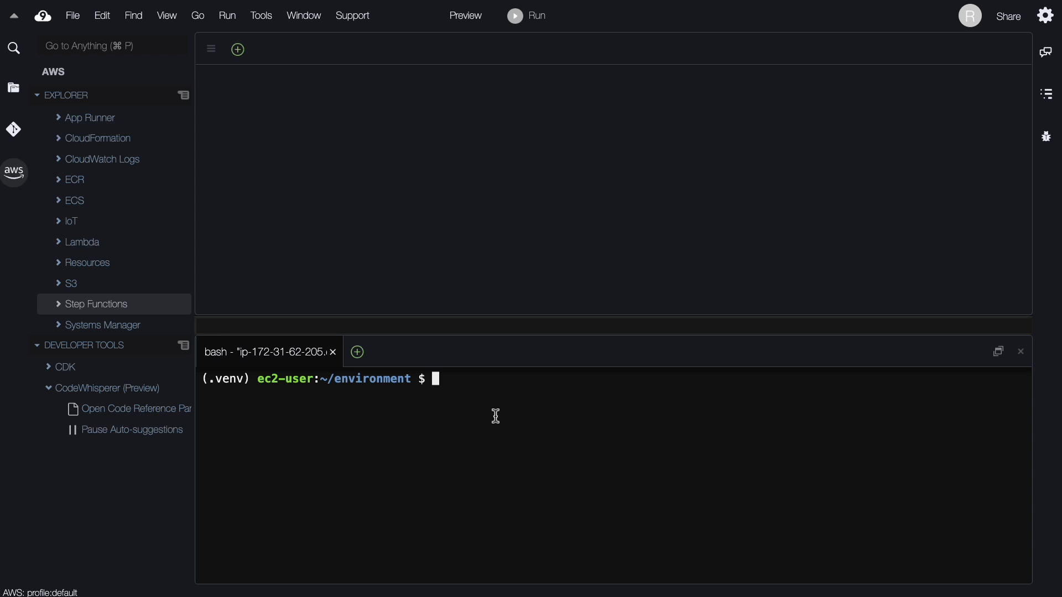
text(which python)
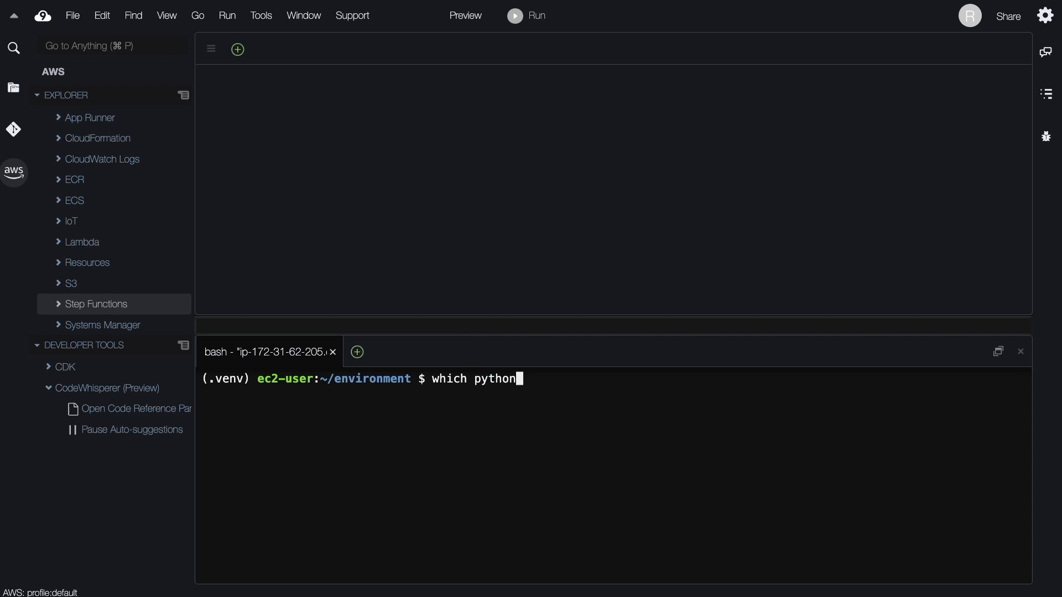
key(Return)
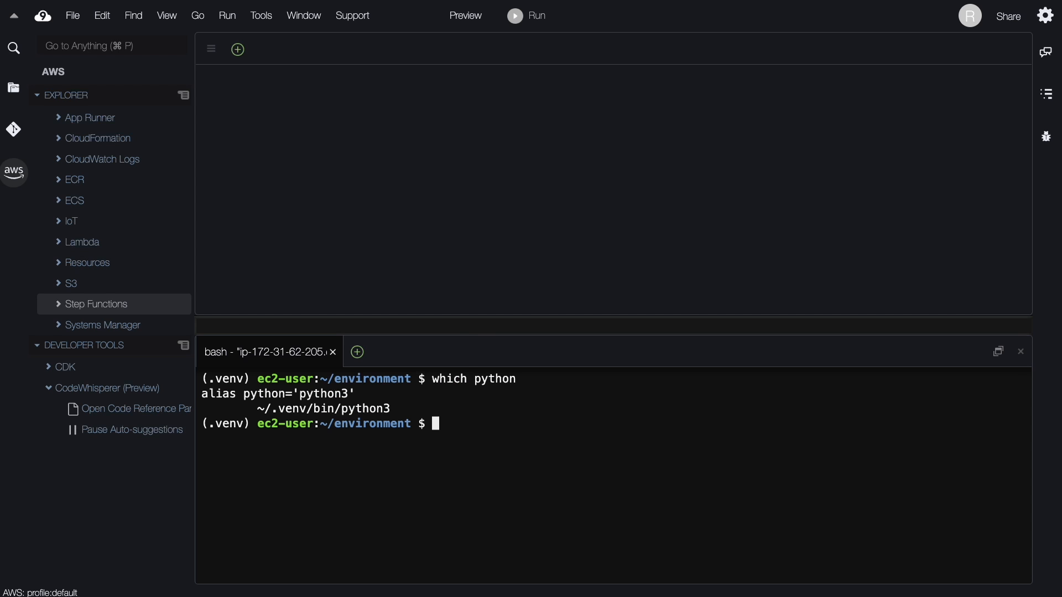
- Create the file hello.py with touch and open it from the environment's file tree
text(touch hello.py)
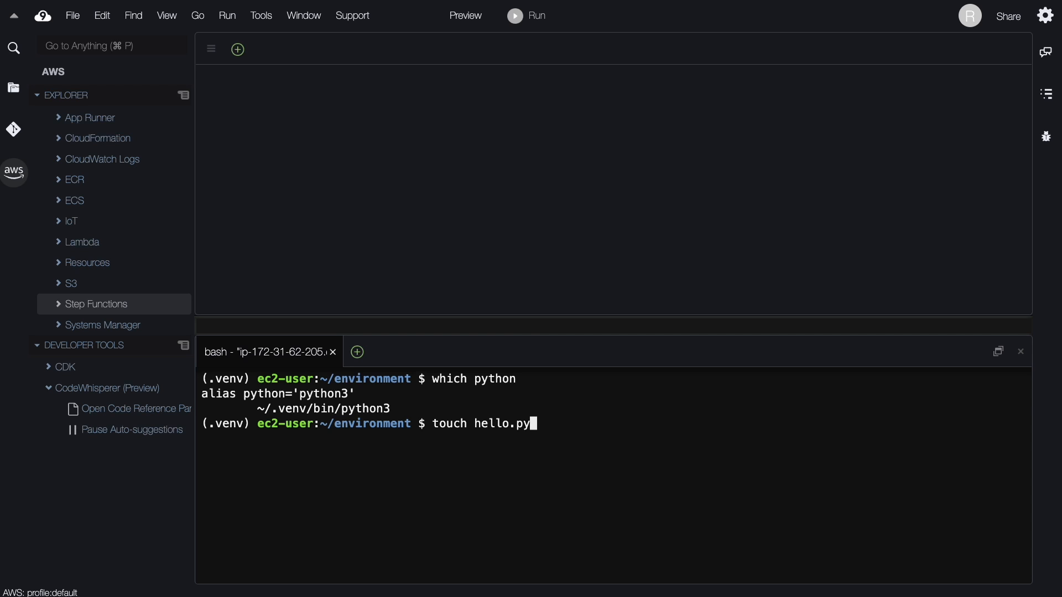
key(Return)
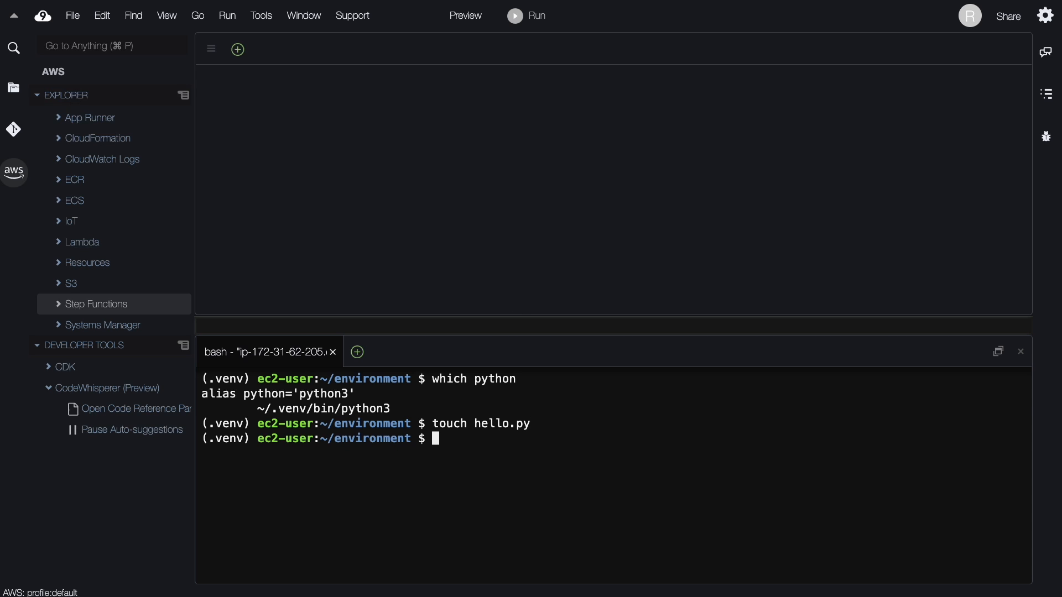
click(14, 87)
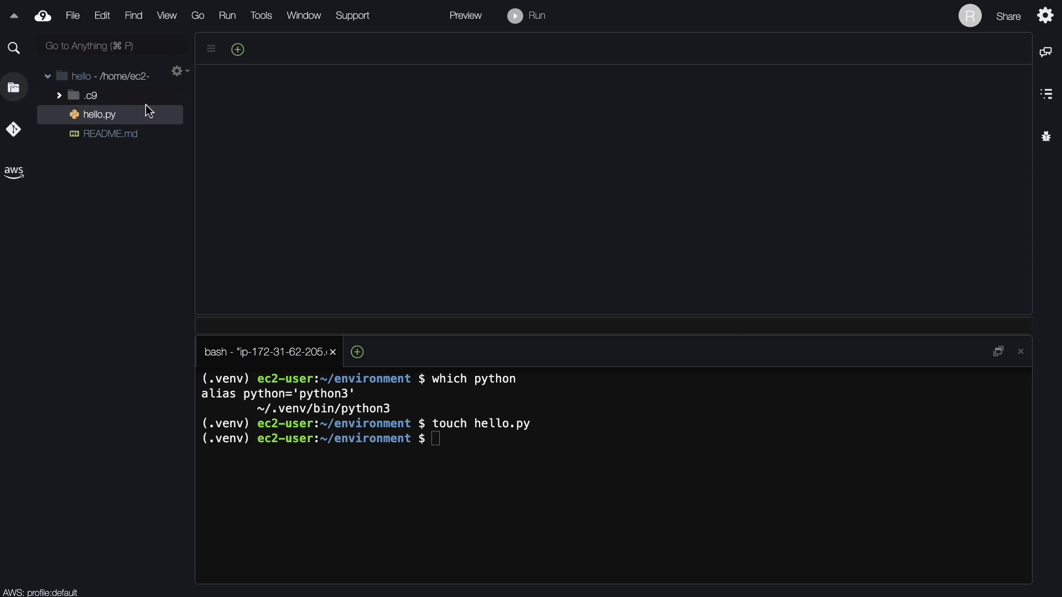
double_click(83, 117)
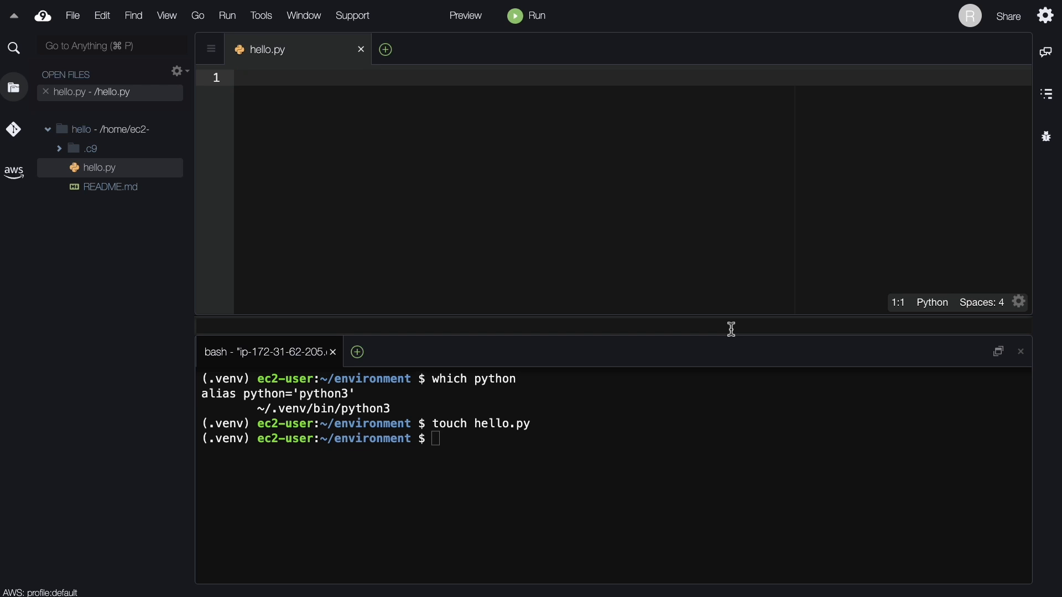
- Write the docstring "Build an S3 List Tool" at the start of hello.py, followed by blank lines
key(i)
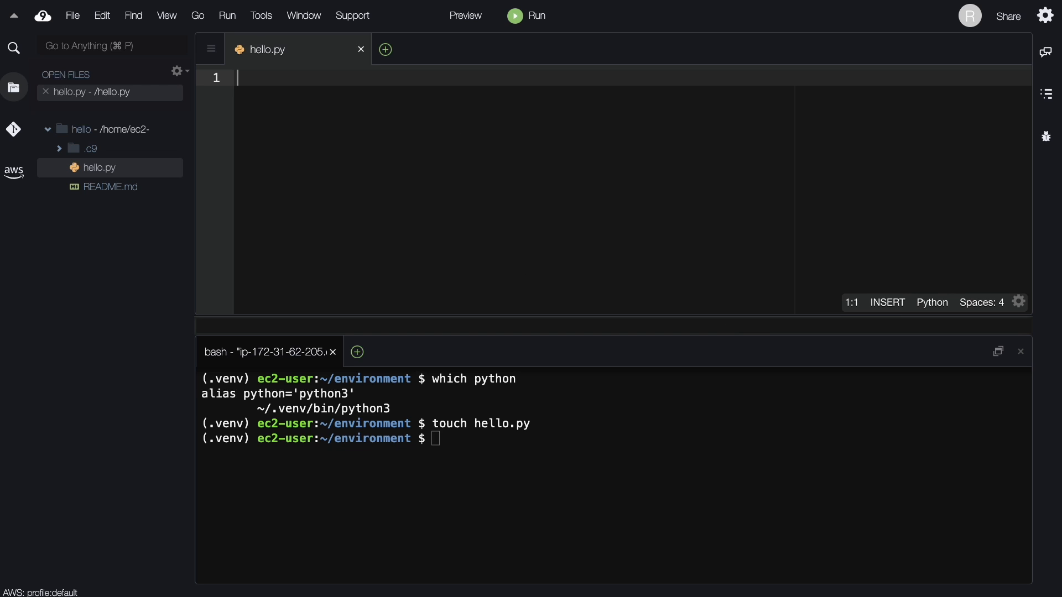
text("""Build an S#)
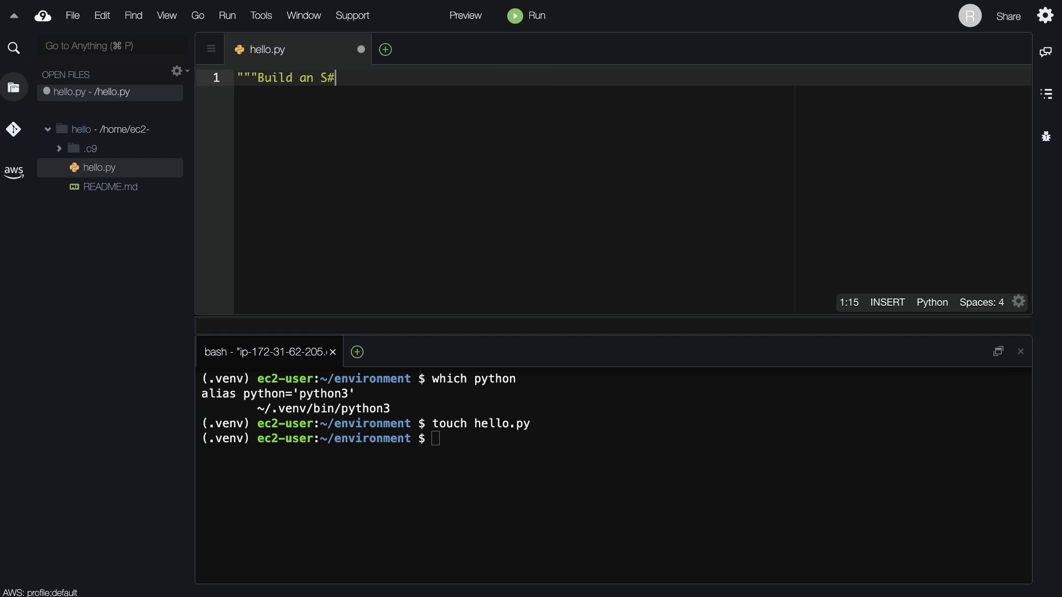
key(BackSpace)
text(3 List Tool)
key(Return)
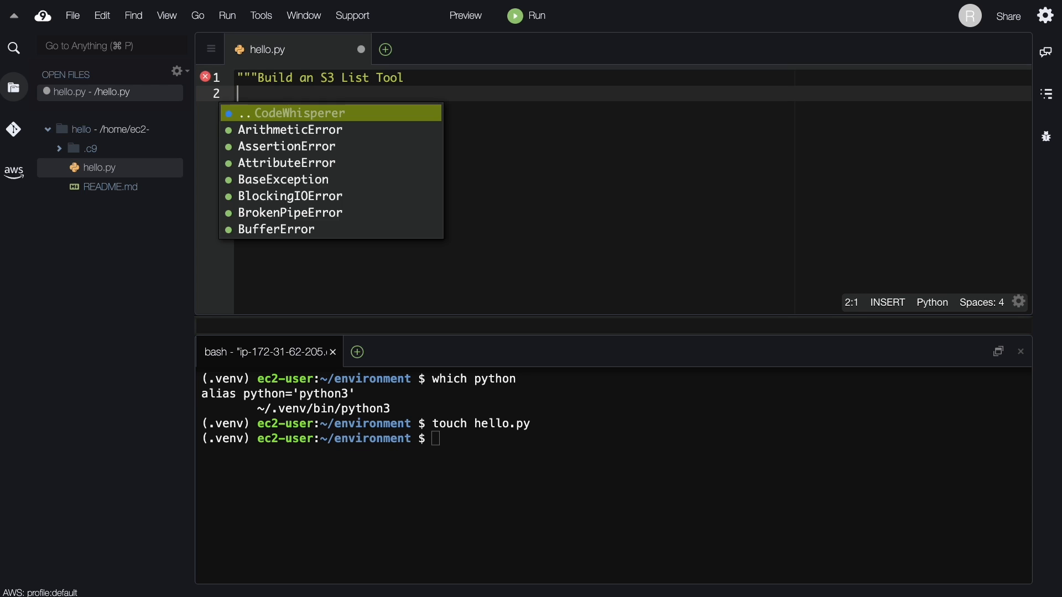
text("""")
key(Return)
key(Return)
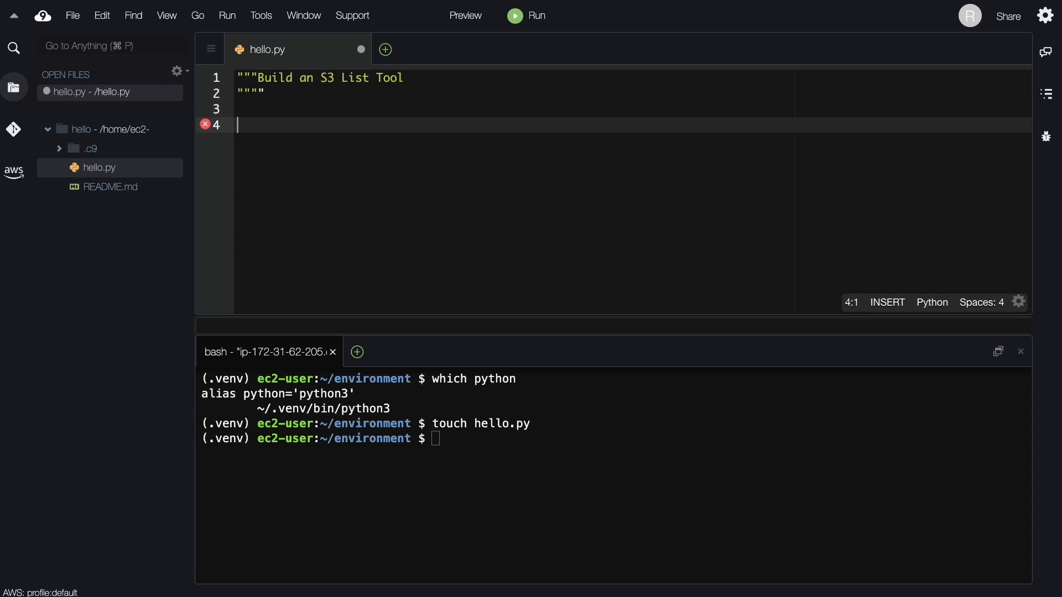
key(Escape)
- Install boto3 with pip in the terminal's virtual environment
click(645, 455)
text(pip install b)
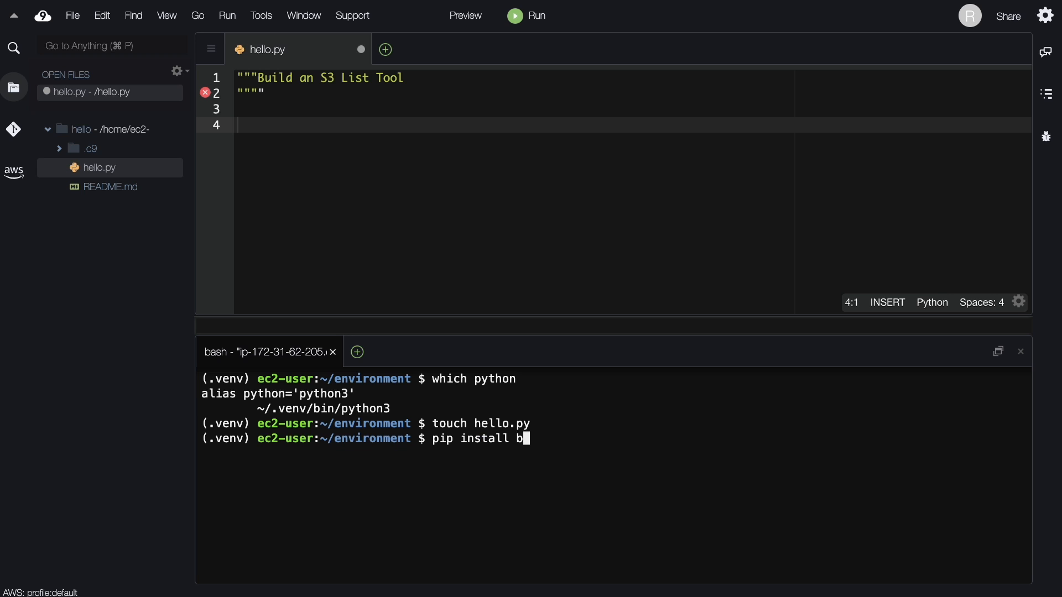
text(oto3)
key(Return)
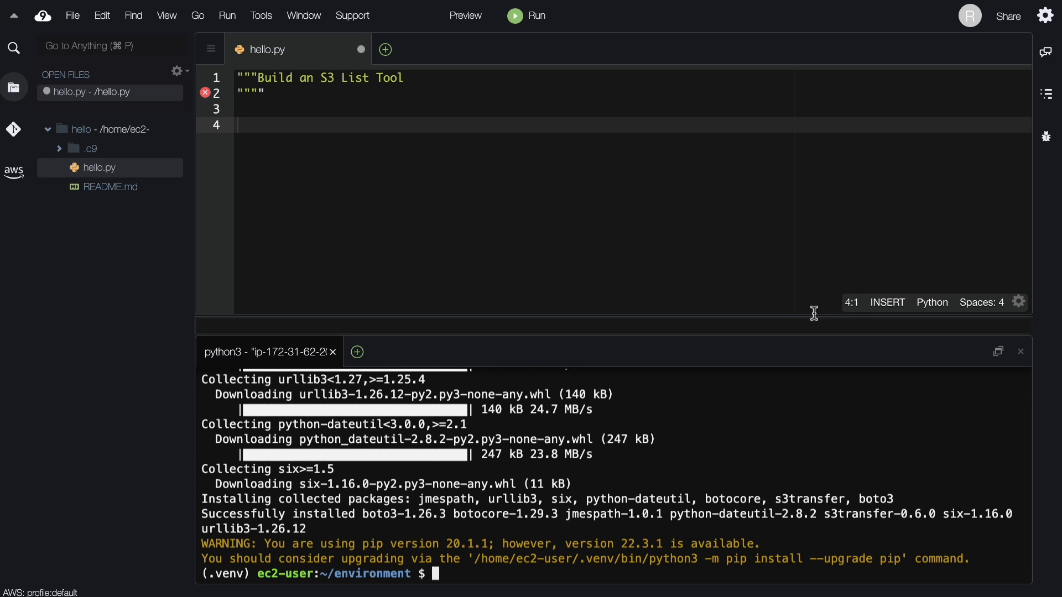
- Save hello.py and remove the extra quotation mark from the docstring's closing line
key(super+s)
key(Up)
key(Up)
key(End)
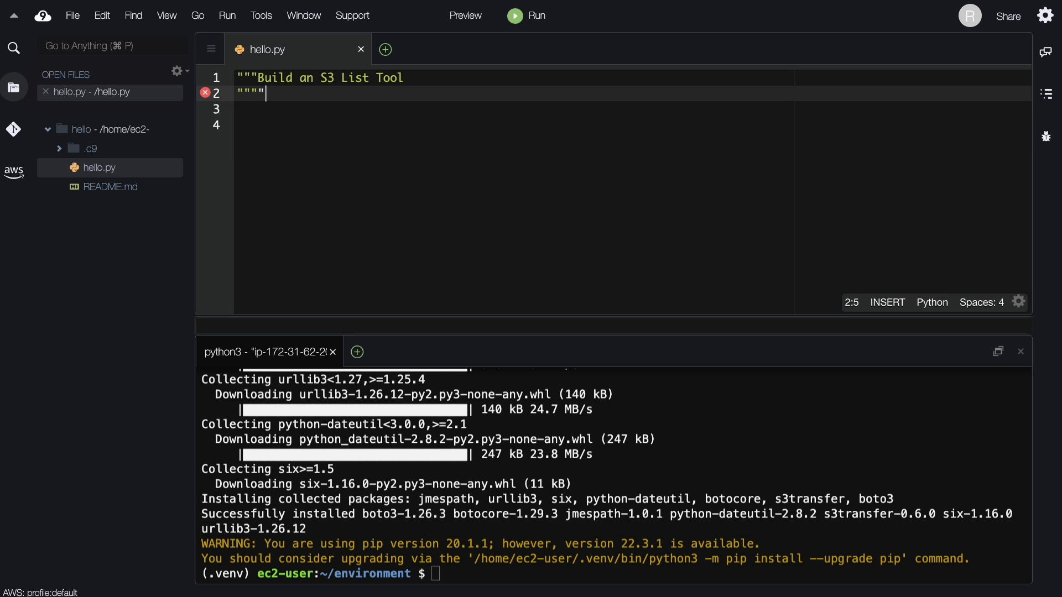
key(BackSpace)
- Add the line import boto3 below the docstring, followed by blank lines
key(Down)
key(Return)
text(im)
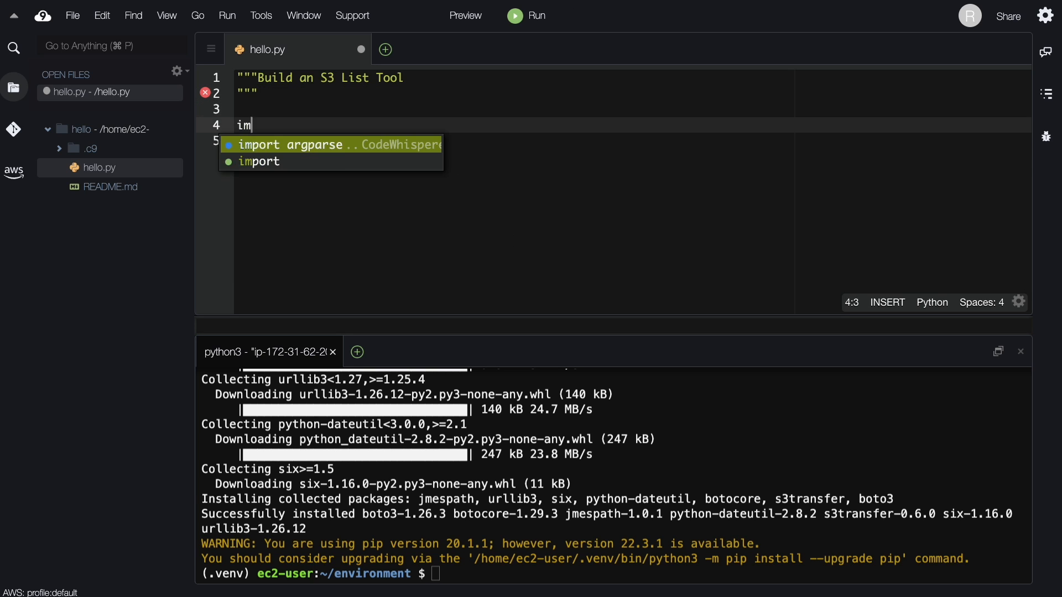
text(port boto3)
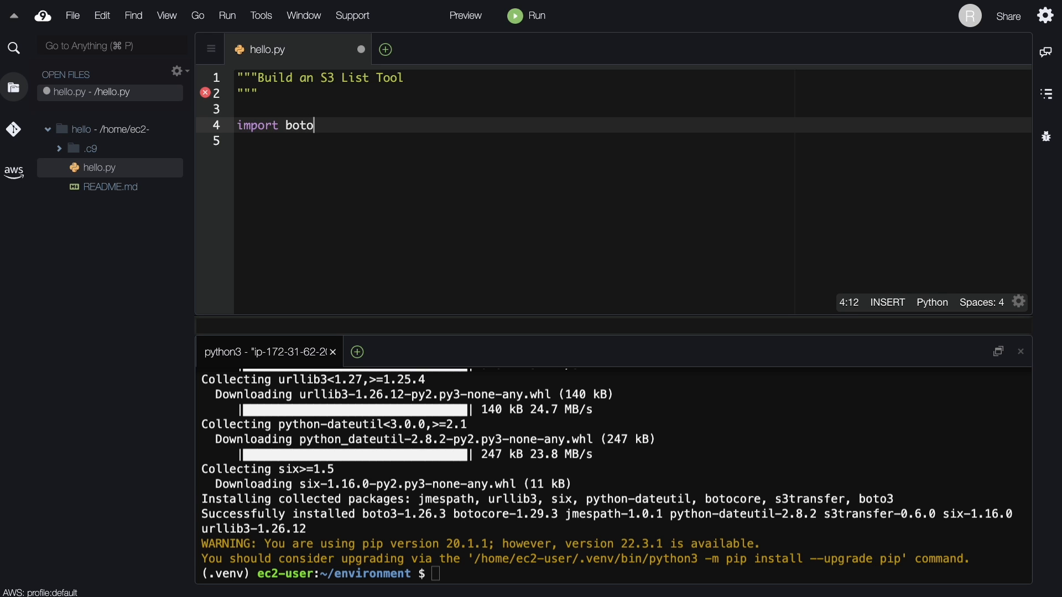
key(Return)
key(Return)
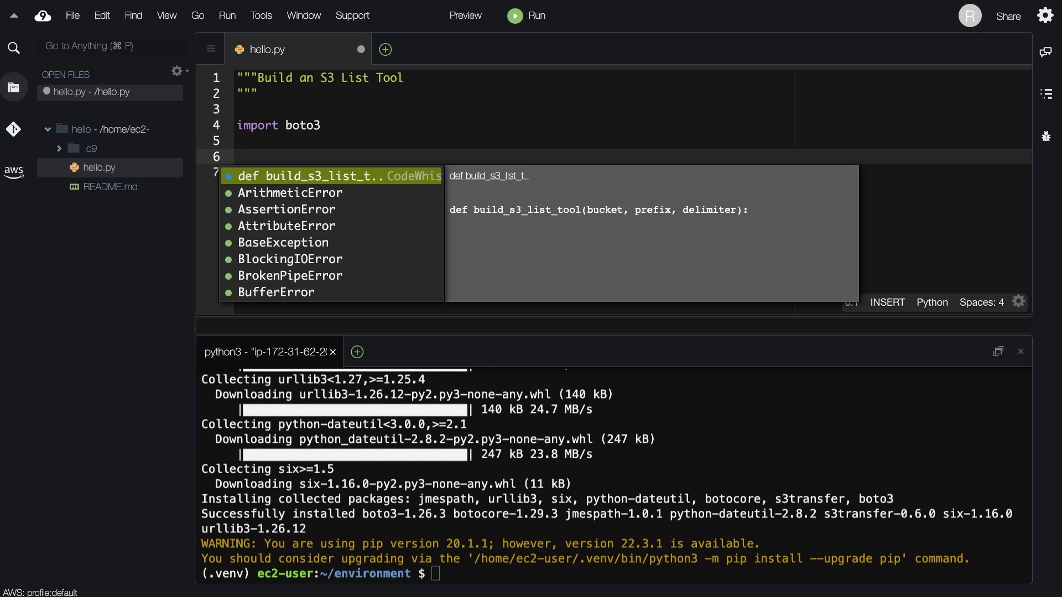
- Write the comment "#build a function that lists s3 buckets" below the import
text(#buil)
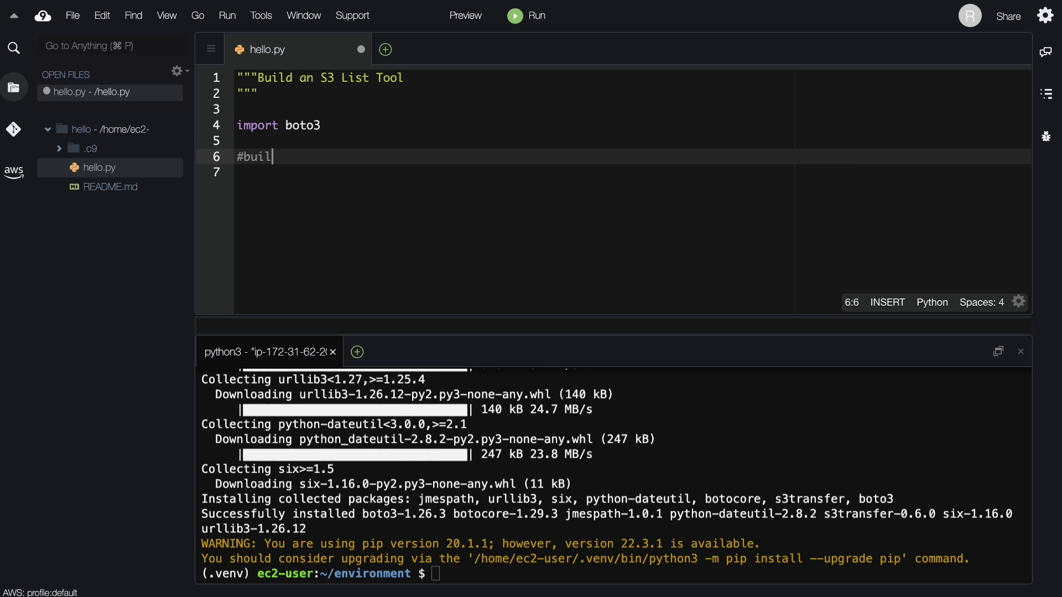
text(d a function )
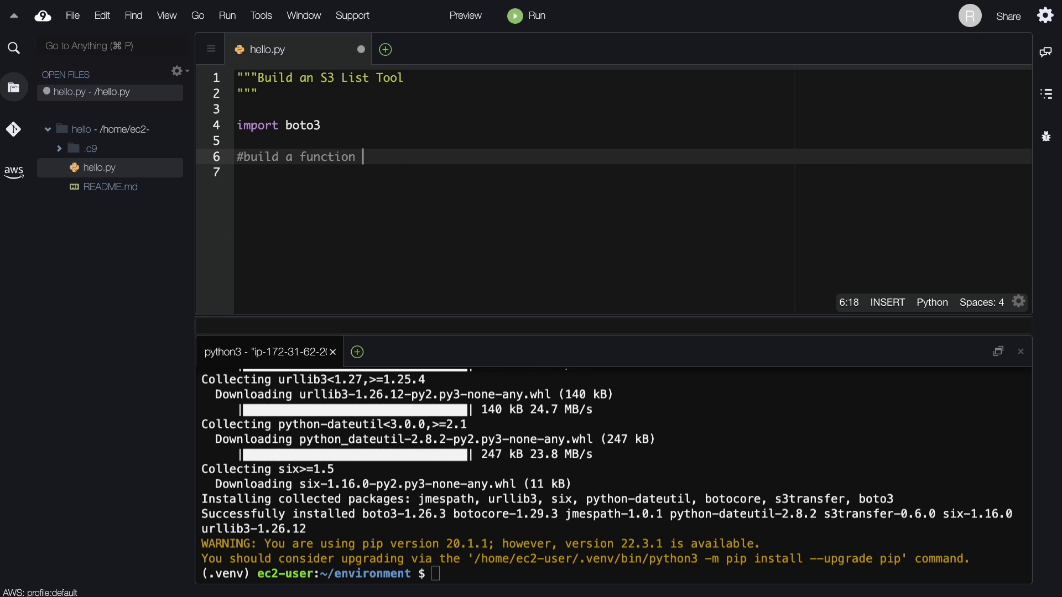
text(that lists s3 buckets)
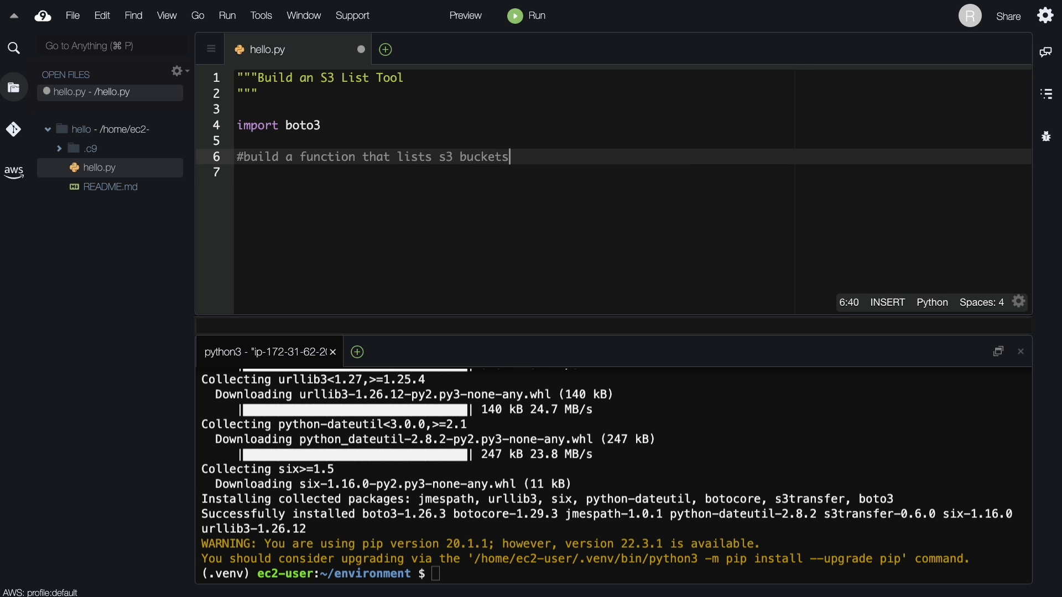
- Accept the CodeWhisperer suggestions for the list_buckets(s3) definition and its body below the comment
key(Return)
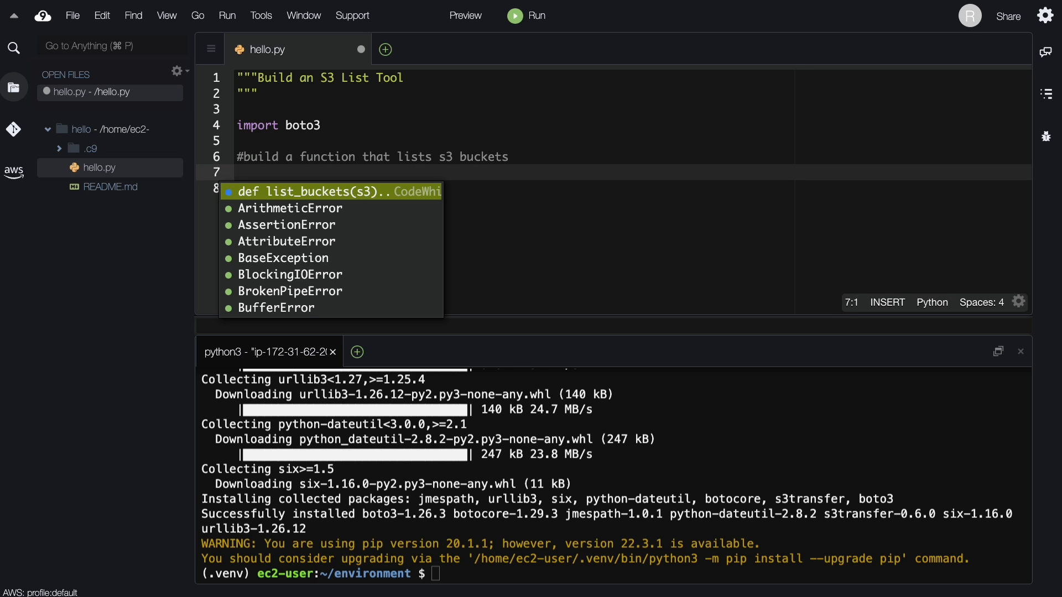
key(Tab)
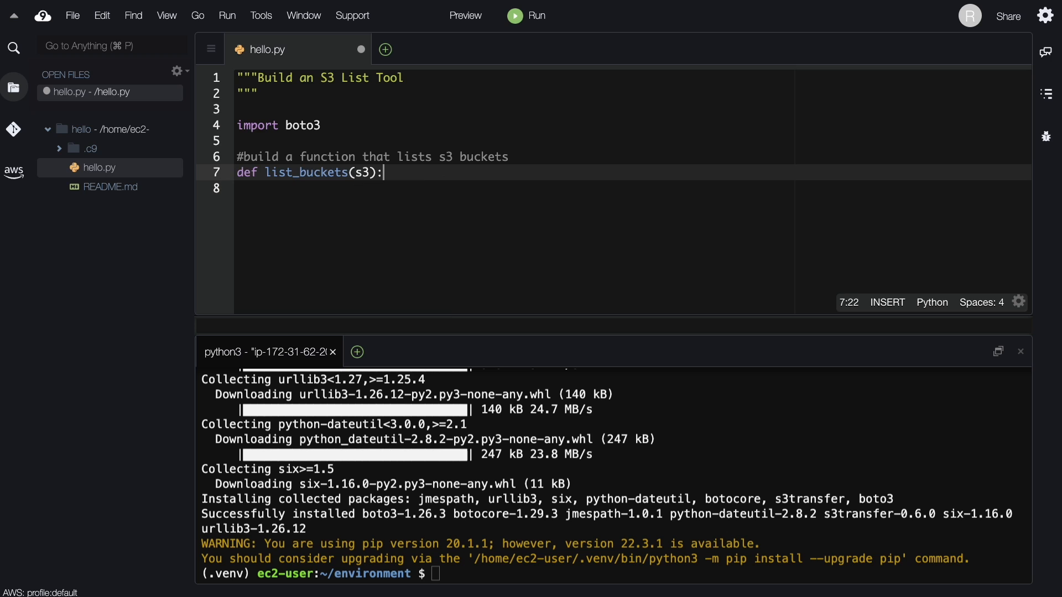
key(Return)
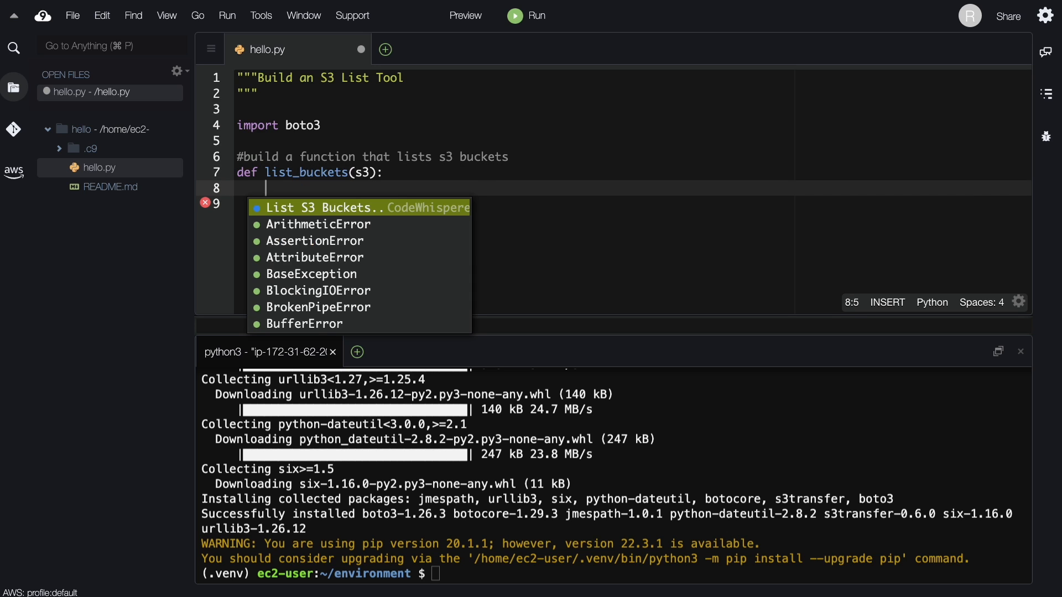
key(Tab)
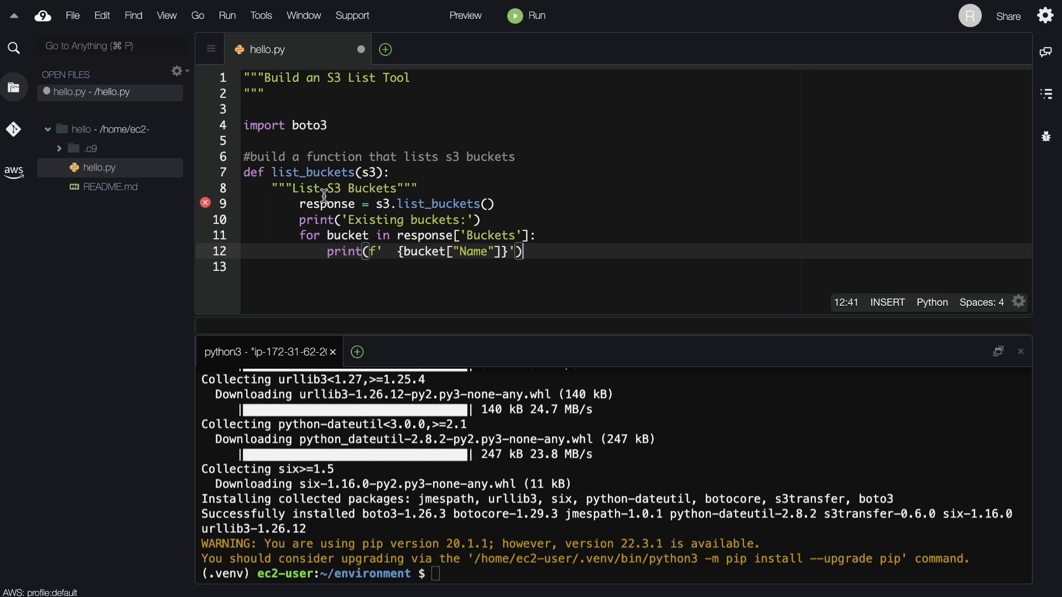
- Unindent the four code lines under the list_buckets docstring by one level each
click(308, 206)
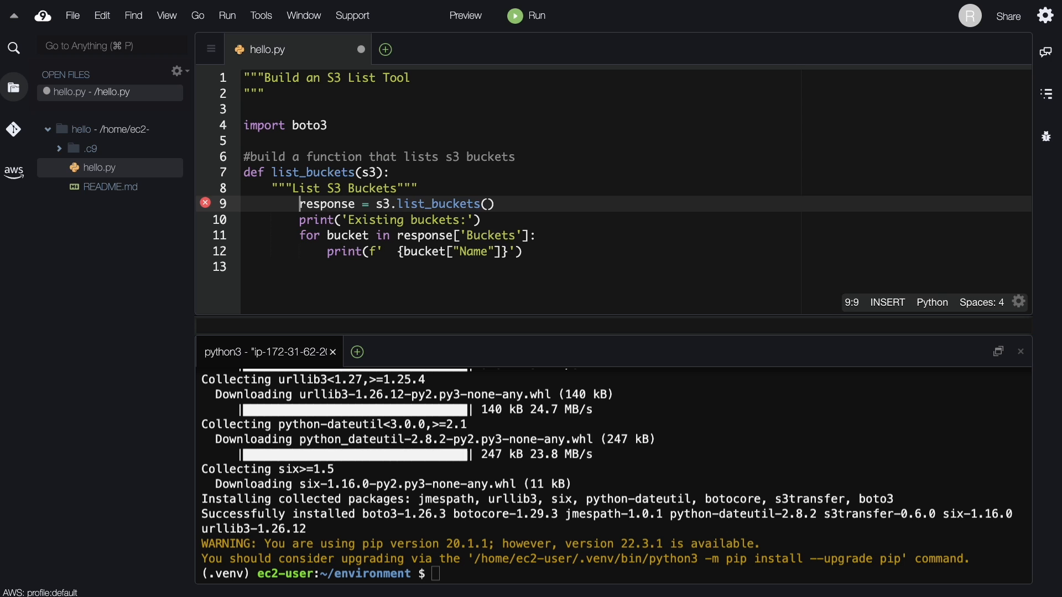
key(shift+Tab)
key(Down)
key(shift+Tab)
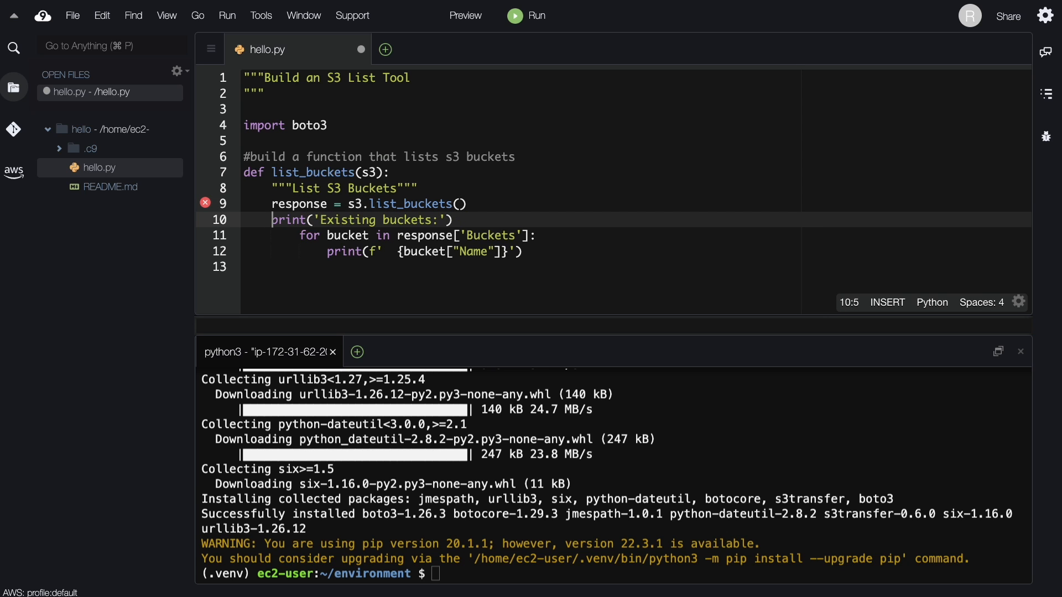
key(Down)
key(shift+Tab)
key(Down)
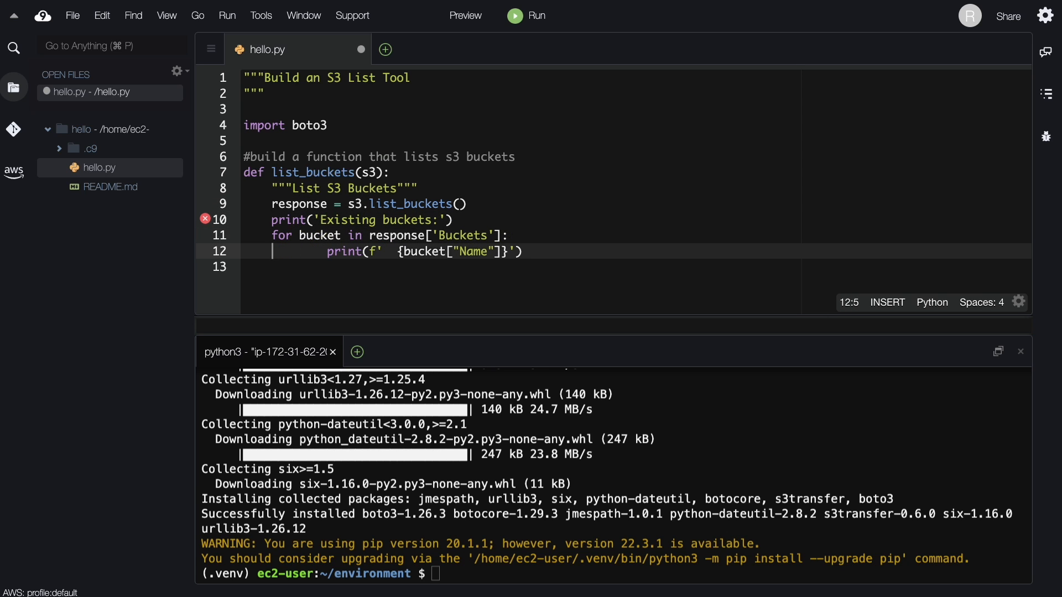
key(shift+Tab)
- Insert a blank line between the list_buckets docstring and the response line, and make the editor pane slightly taller
key(Up)
key(Up)
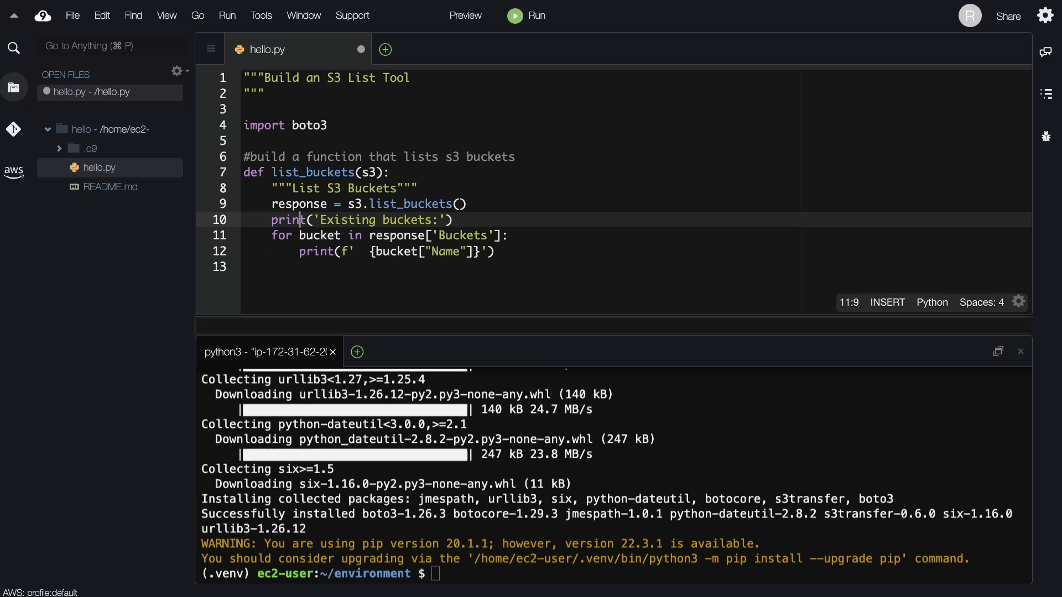
key(Left)
key(Left)
key(Left)
key(Left)
key(Up)
key(Return)
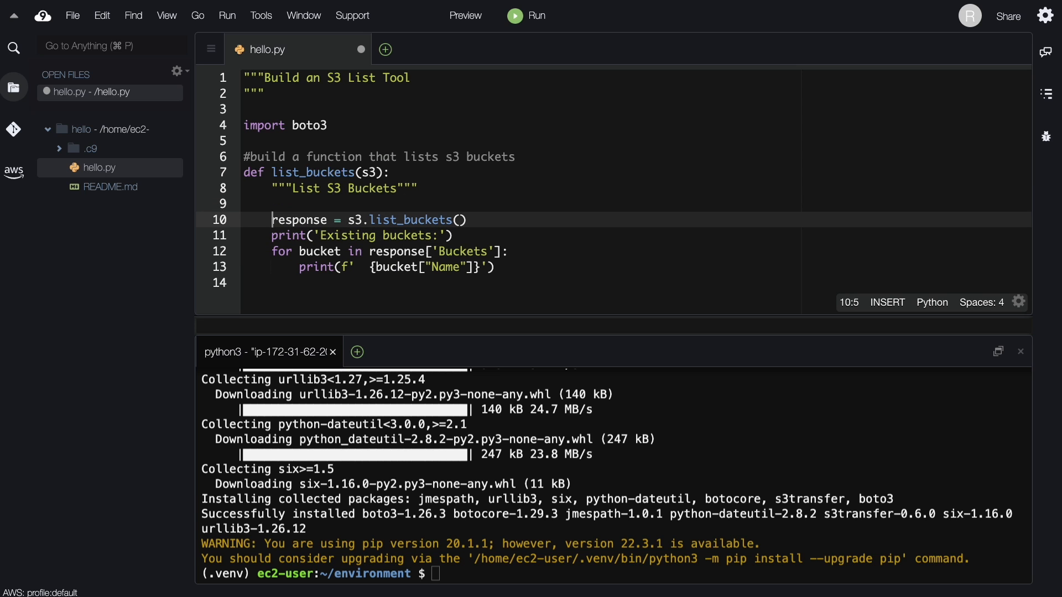
click(550, 303)
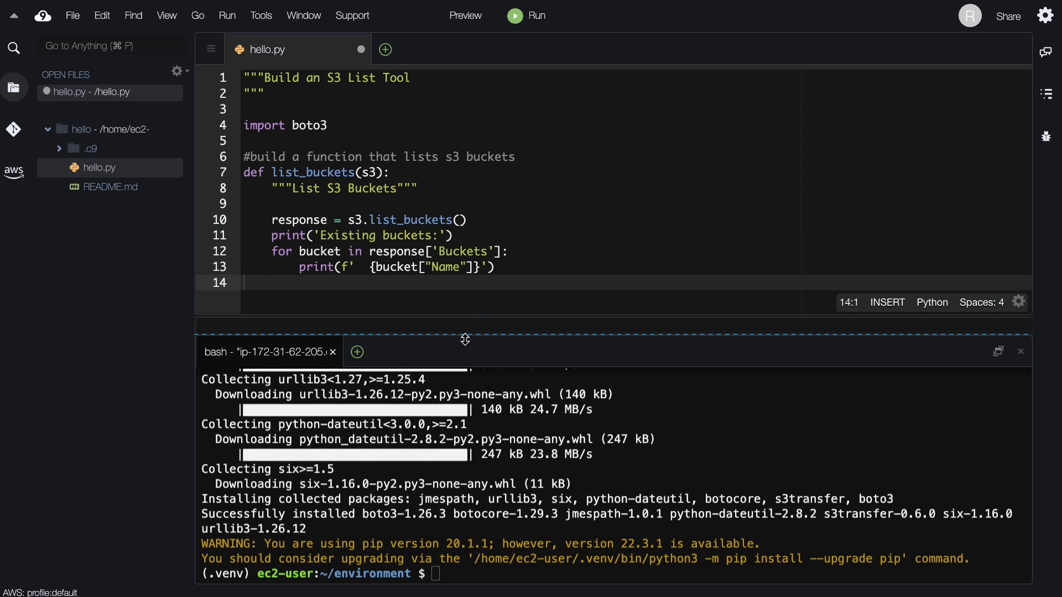
drag(466, 337, 466, 355)
- Examine the generated list_buckets function, including its response line, docstring and s3 parameter
drag(468, 221, 272, 227)
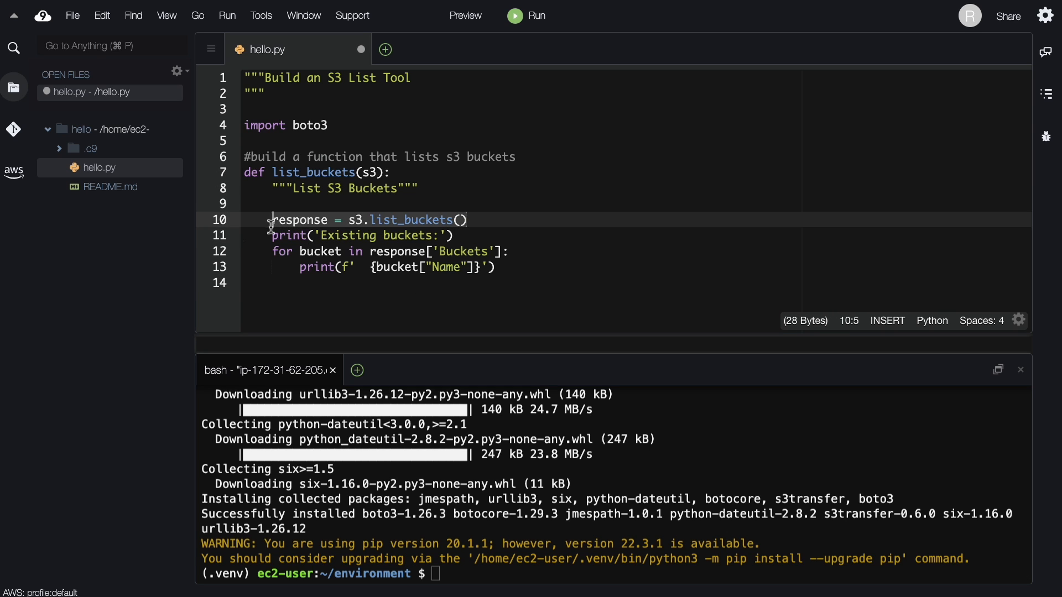
click(386, 207)
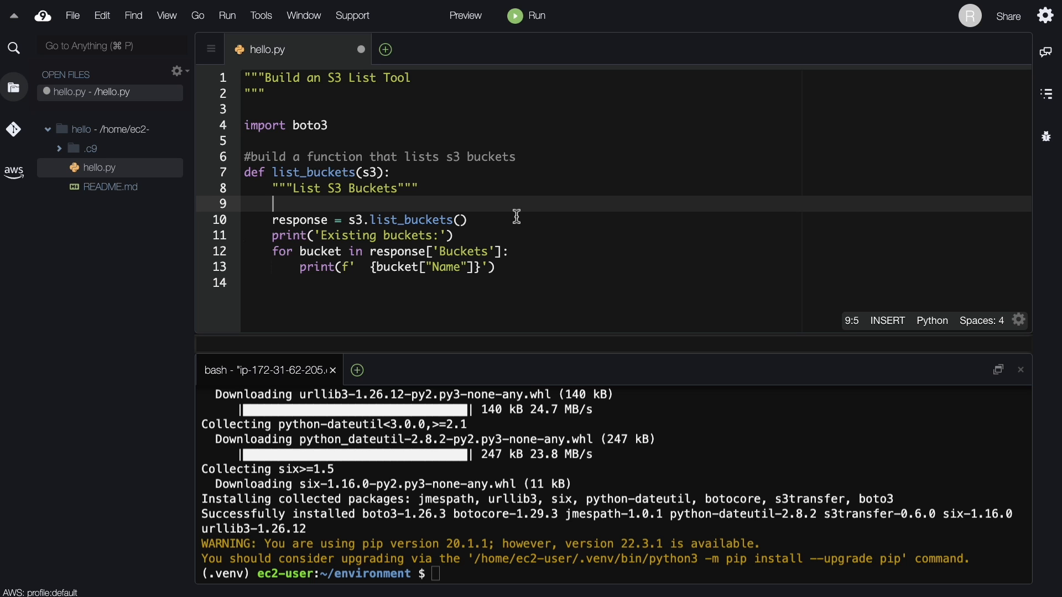
key(Up)
key(Right)
key(Right)
key(Right)
key(Right)
key(Right)
key(Right)
key(Right)
key(Right)
key(Right)
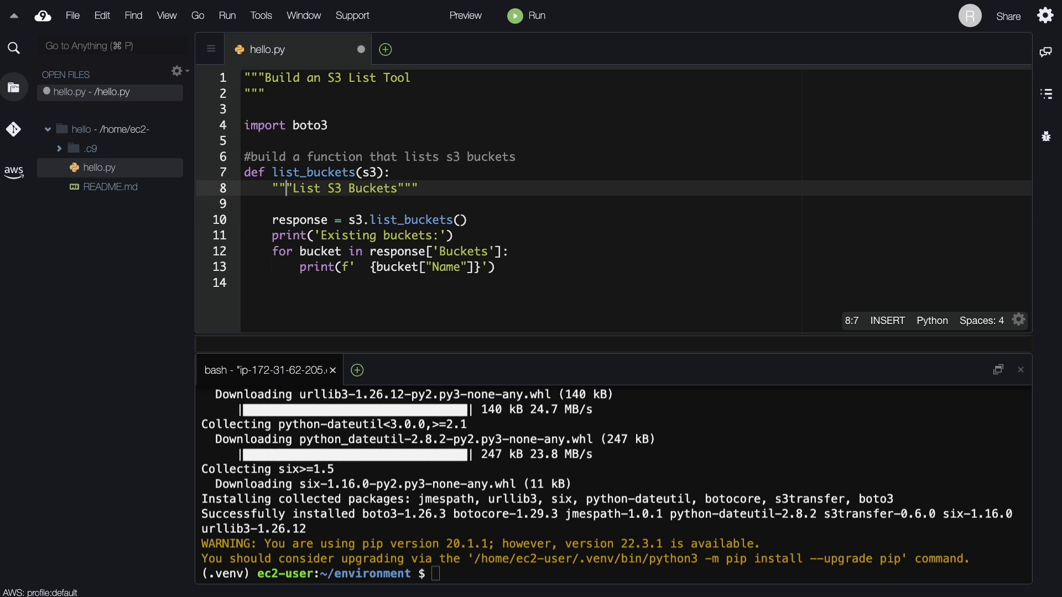
key(Up)
key(Right)
key(Right)
key(Right)
key(Right)
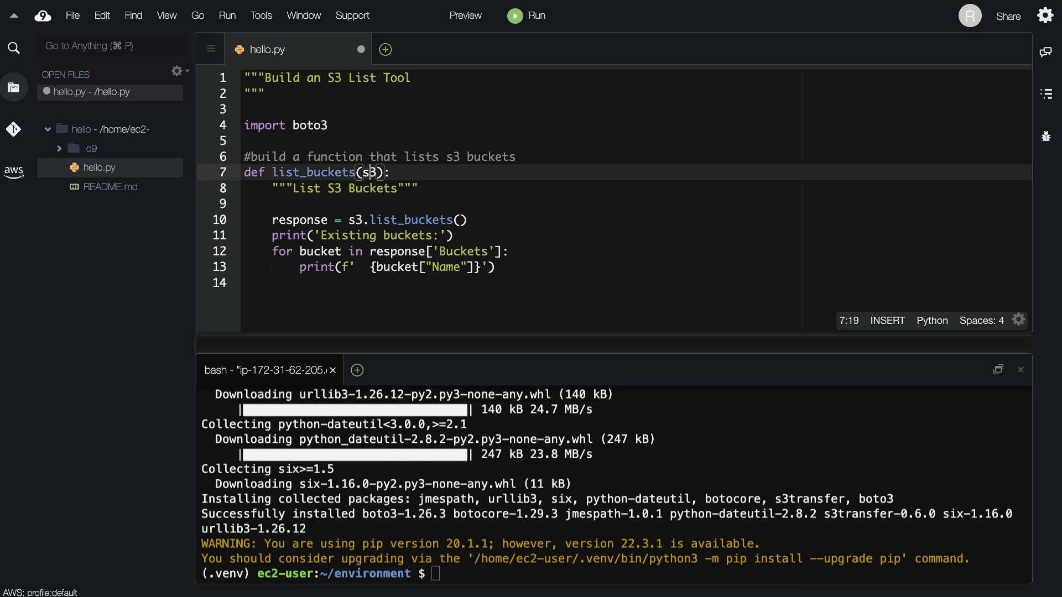
- Add the line if __name__ == "__main__": below the list_buckets function, separated by a blank line
key(Down)
key(Down)
key(Down)
key(Down)
key(Down)
key(Down)
key(Down)
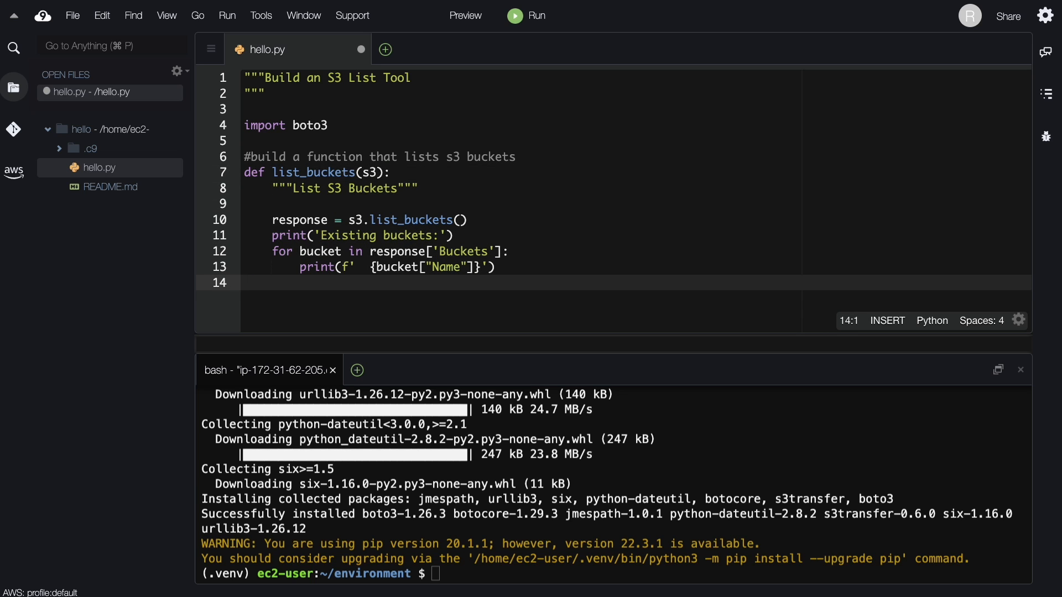
key(Return)
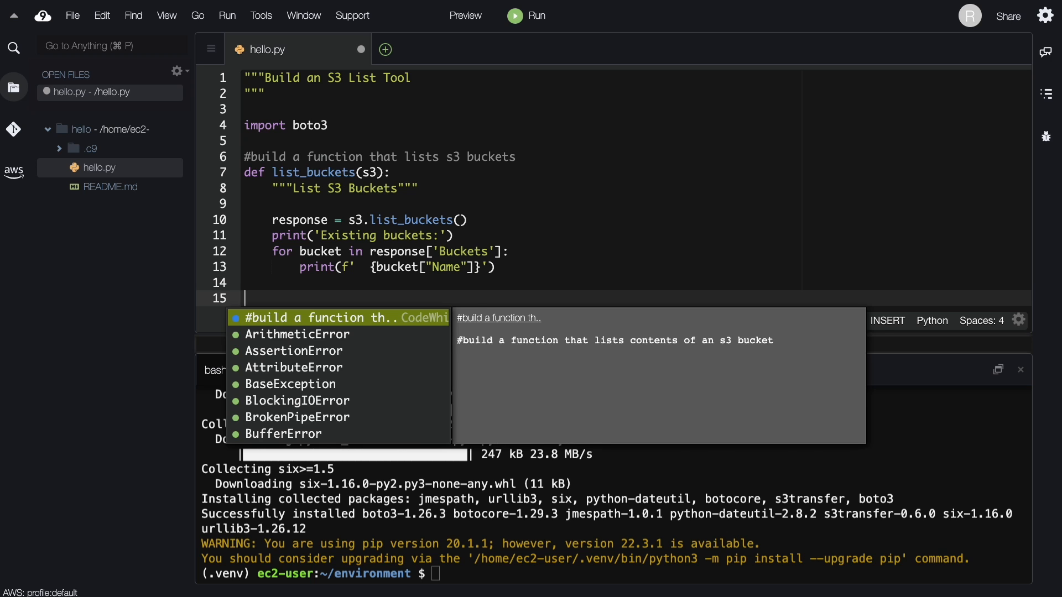
text(#)
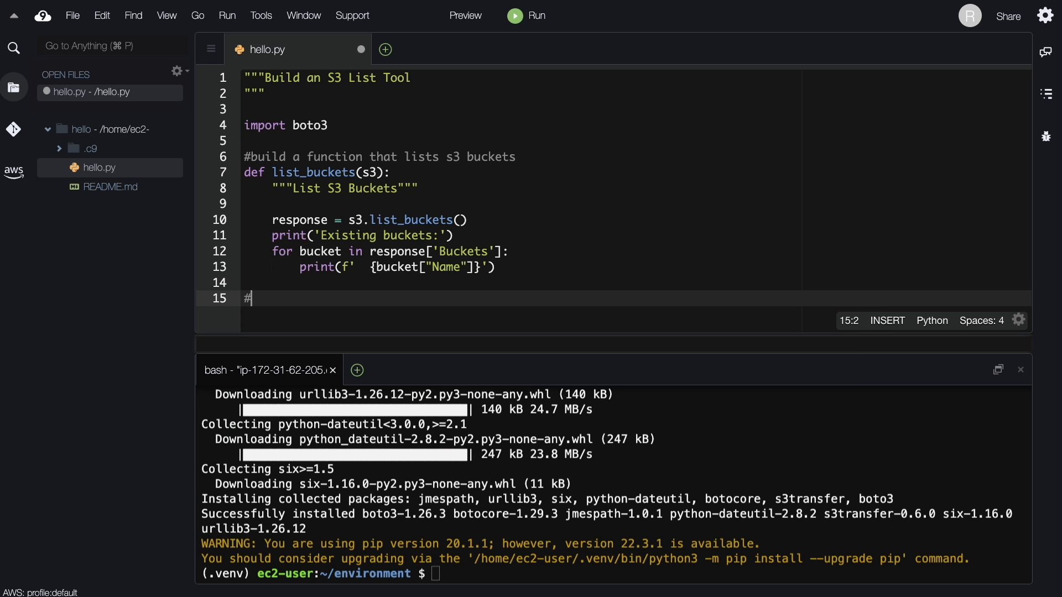
key(BackSpace)
text(if ___)
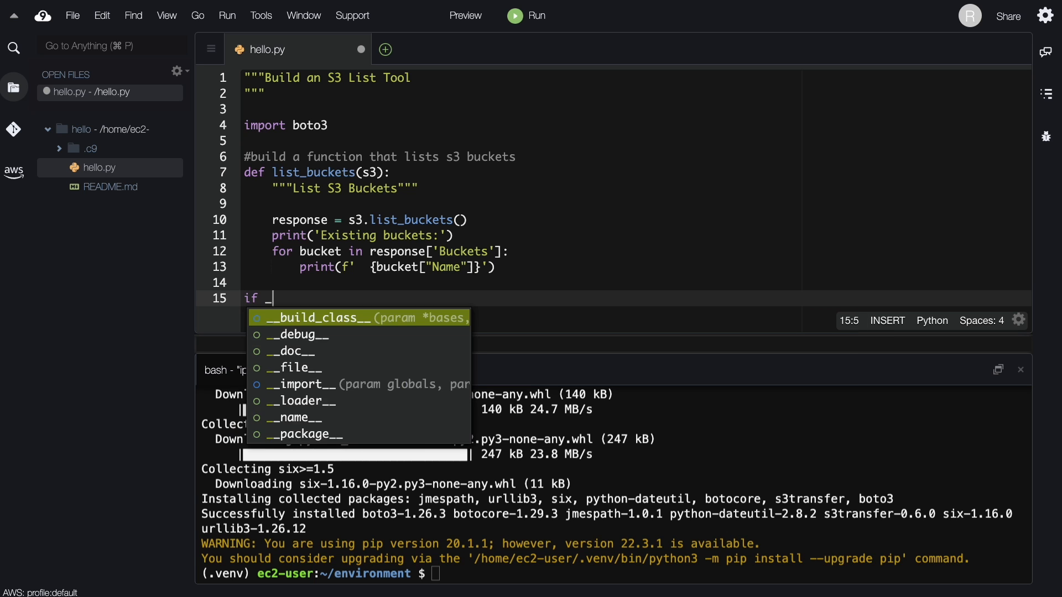
key(BackSpace)
text(nma)
key(BackSpace)
key(BackSpace)
text(a)
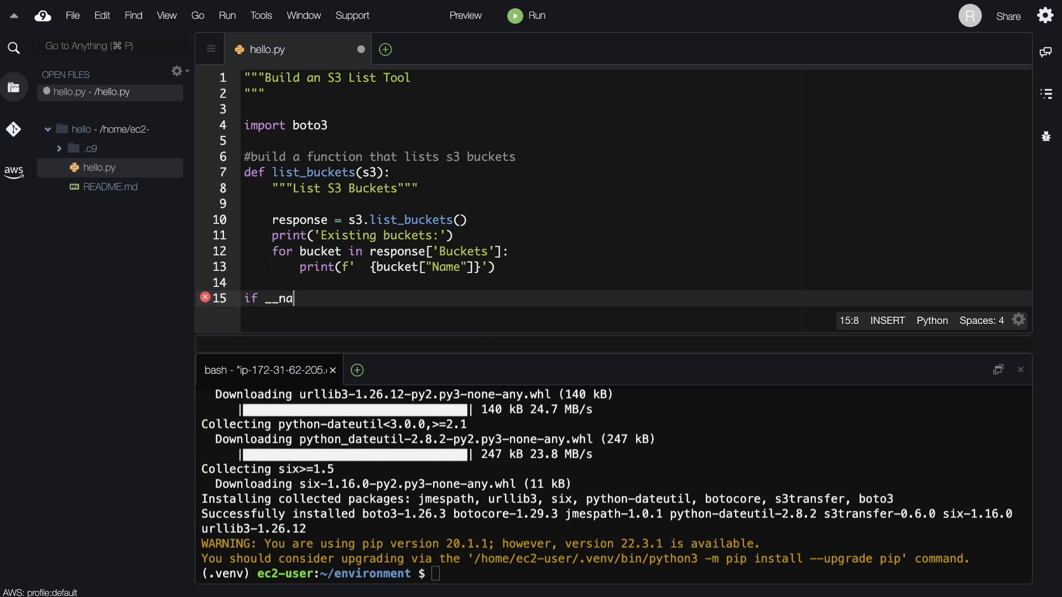
text(me__ == "__main__":)
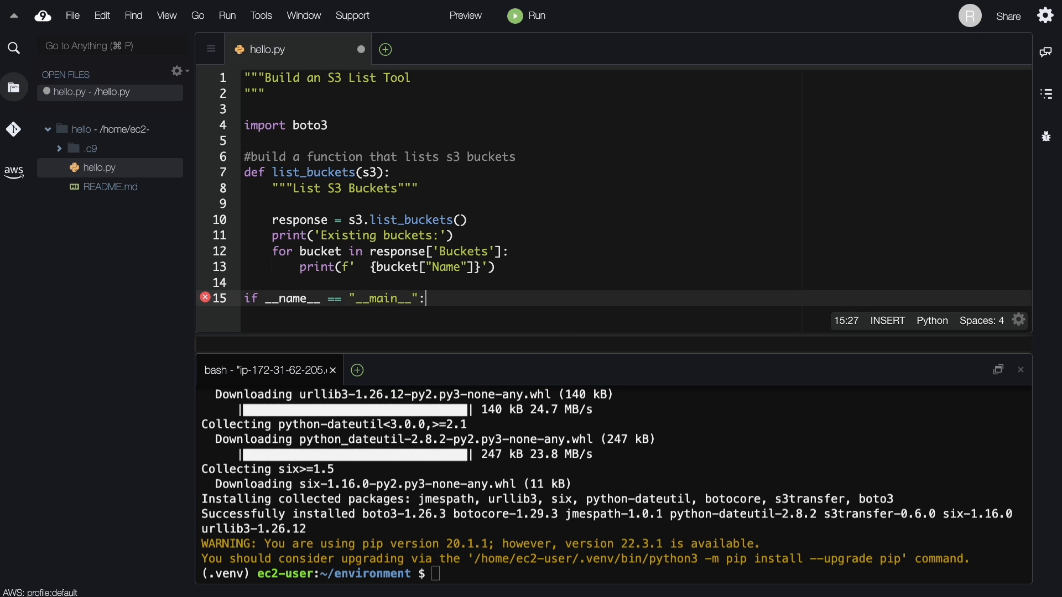
- Accept the CodeWhisperer suggestion that creates the boto3 S3 client and calls list_buckets(s3), and enlarge the editor pane
key(Return)
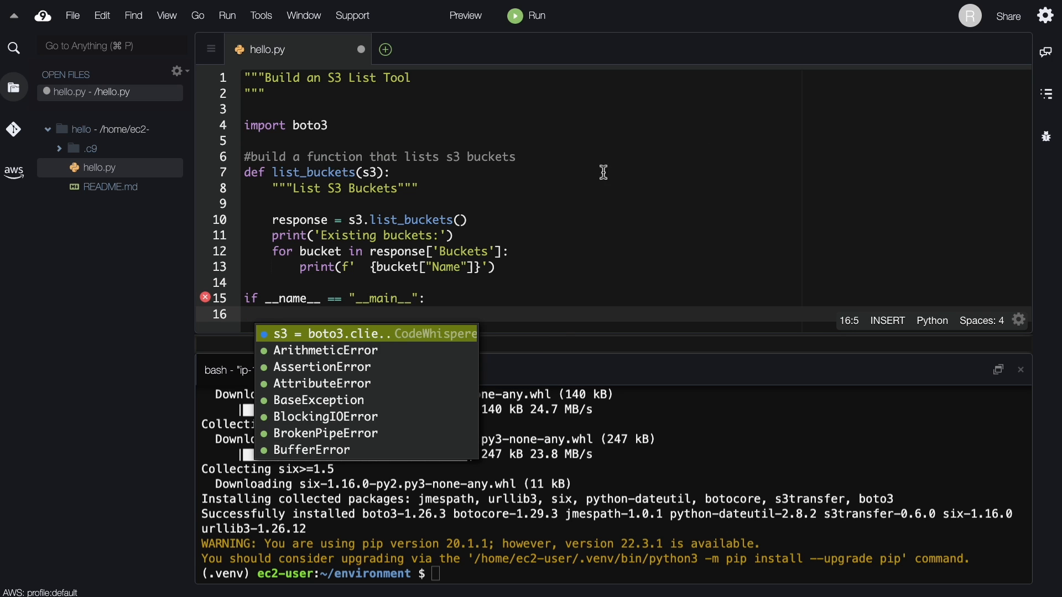
click(470, 334)
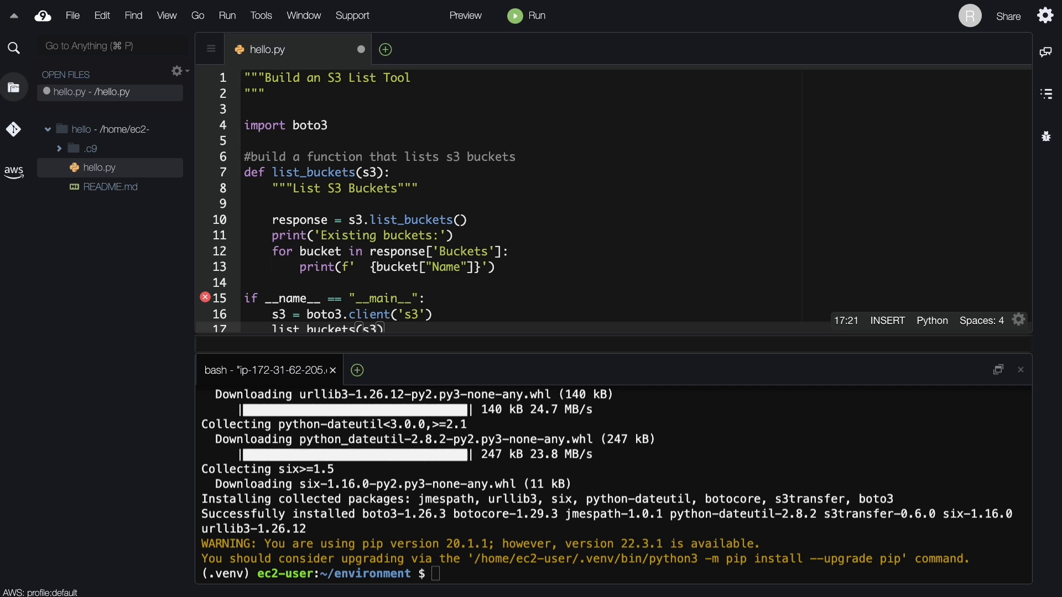
drag(475, 346, 487, 420)
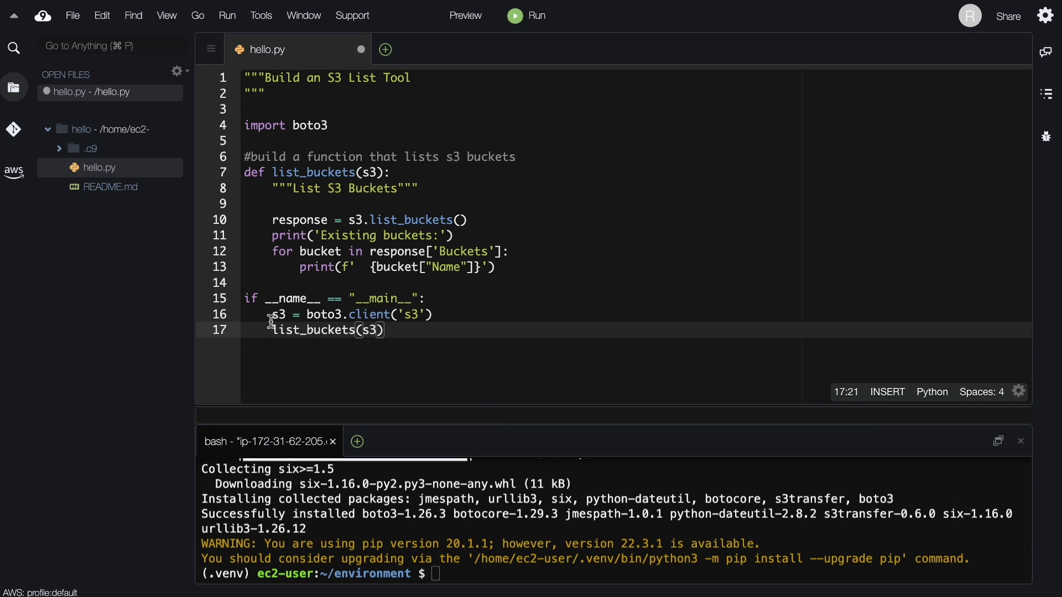
- Review the two lines of the main block, save hello.py and clear the terminal
drag(271, 321, 372, 354)
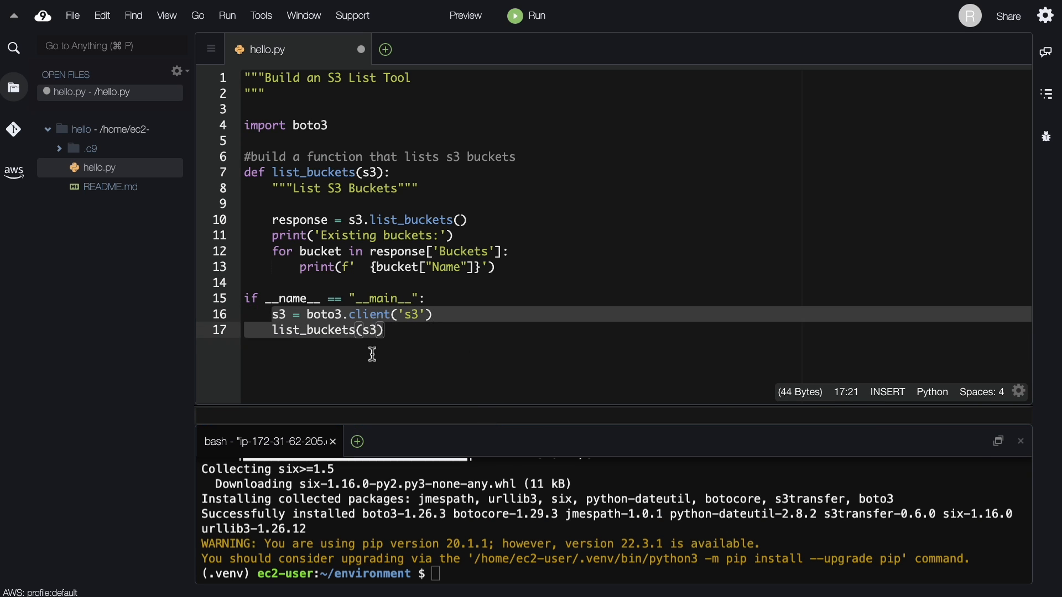
click(519, 360)
key(super+s)
click(601, 531)
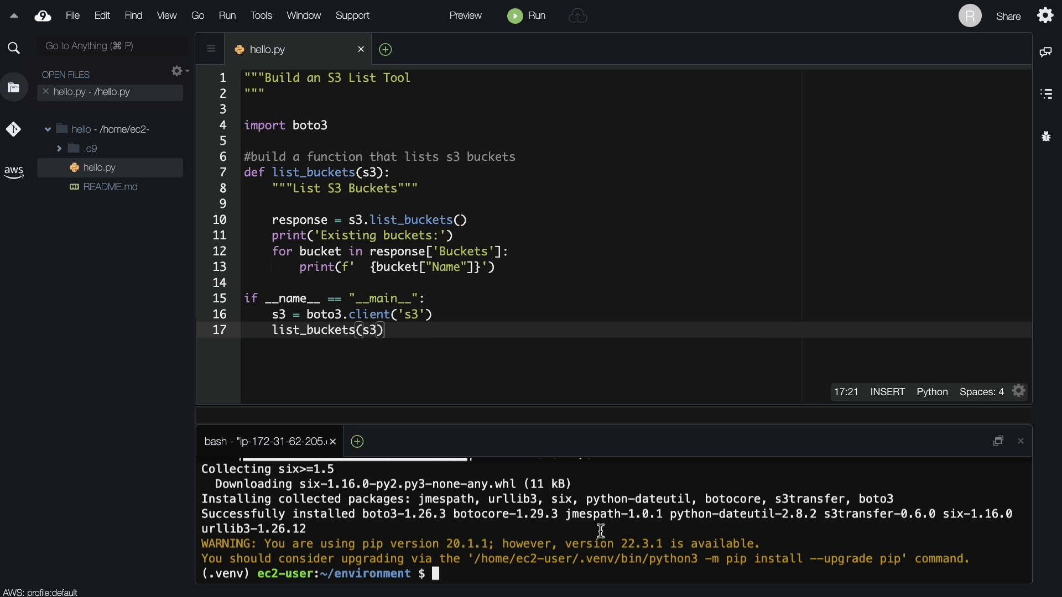
key(ctrl+l)
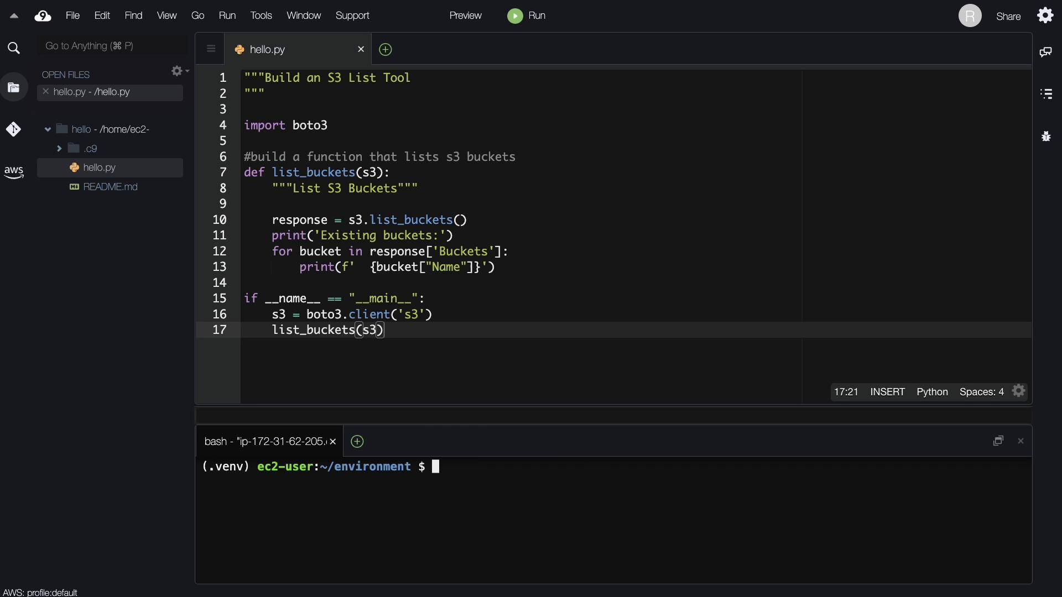
- Run hello.py with Python in the terminal to list the S3 buckets
text(python hello.py)
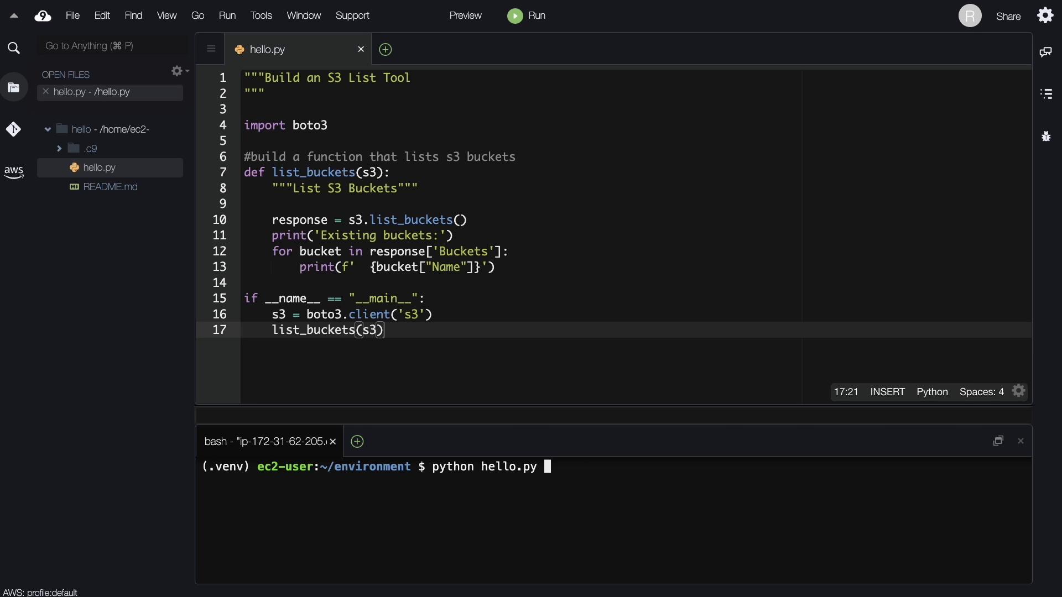
key(Return)
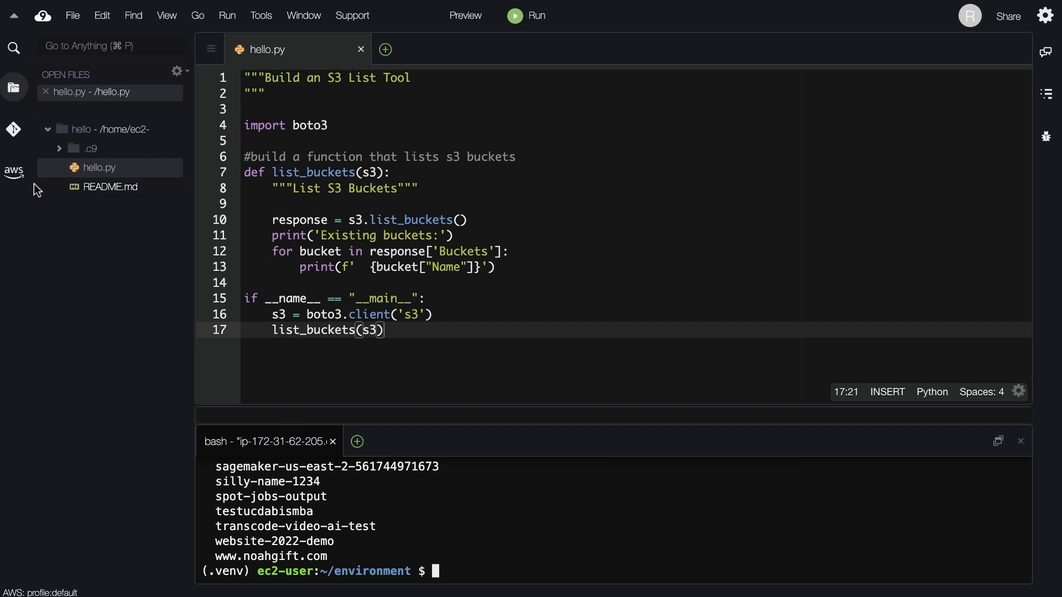
- Open the CodeWhisperer code reference panel and look through the CodeWhisperer settings and neighbouring project preferences
click(13, 171)
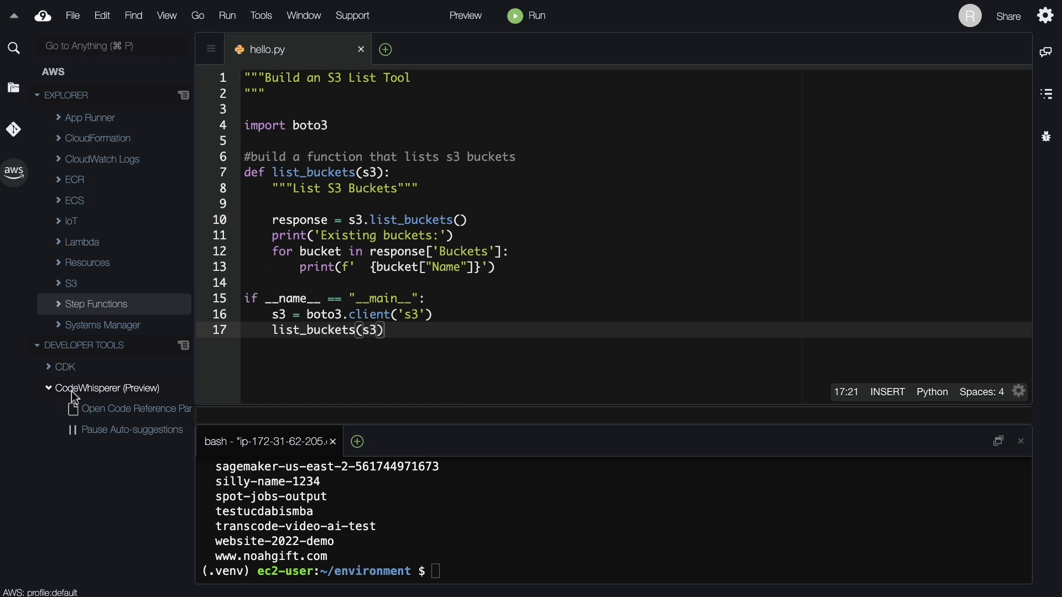
click(135, 410)
click(766, 486)
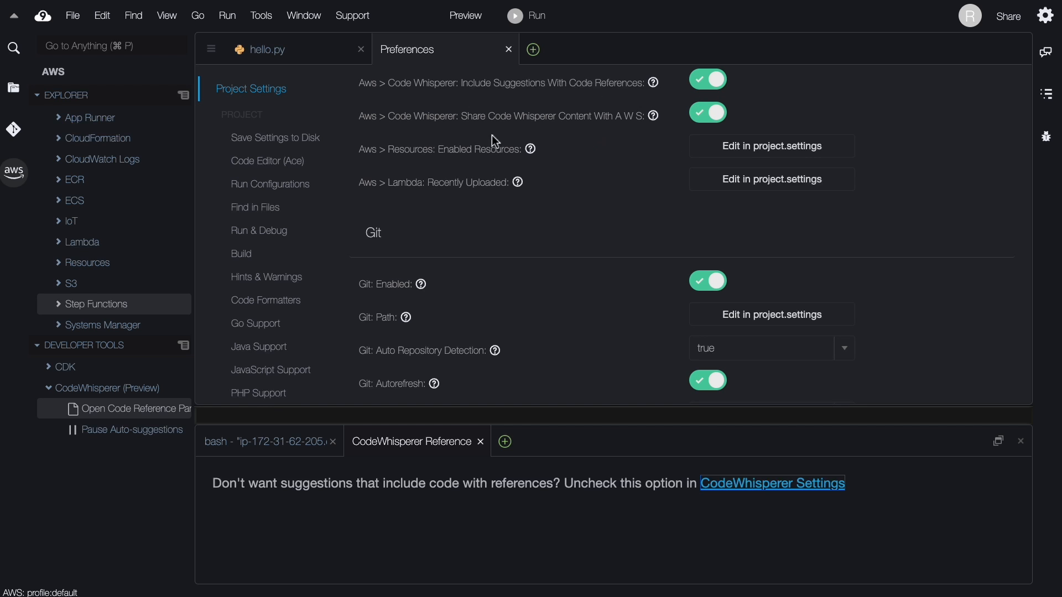
scroll(688, 216, down, 1)
scroll(689, 221, down, 5)
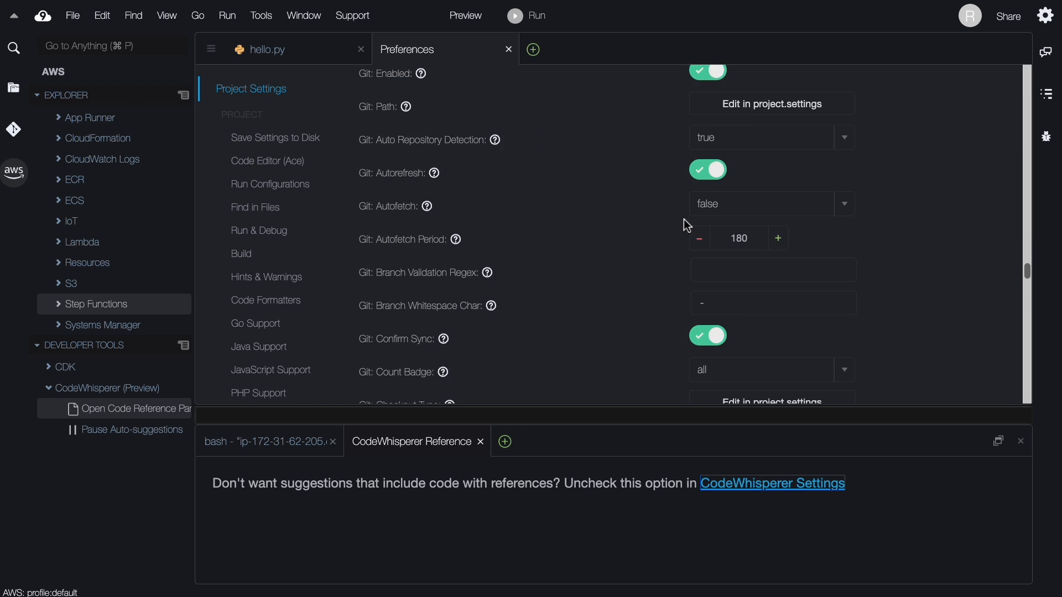
scroll(688, 229, up, 3)
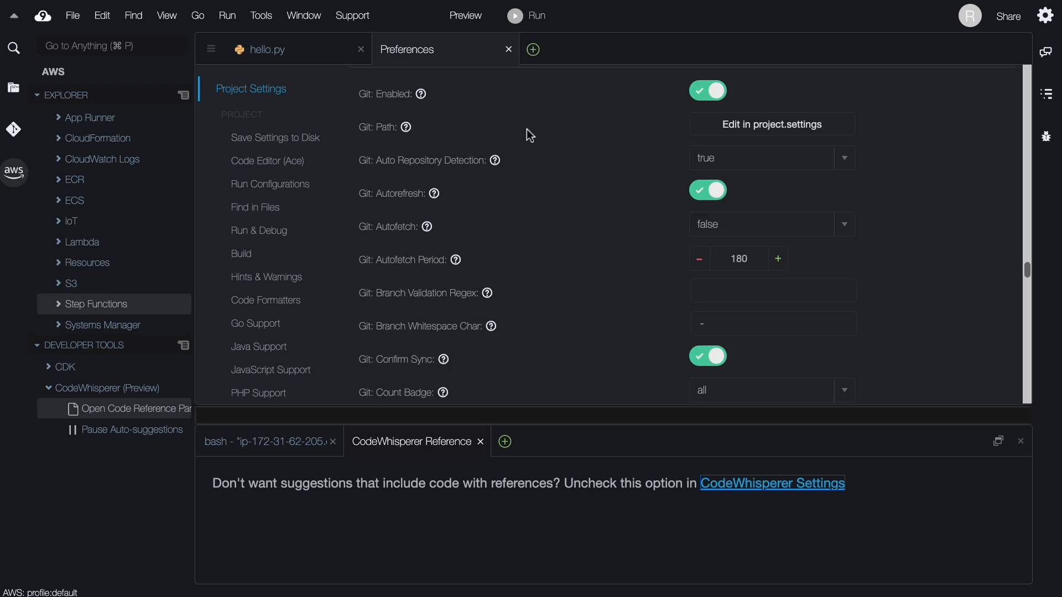
scroll(529, 139, up, 5)
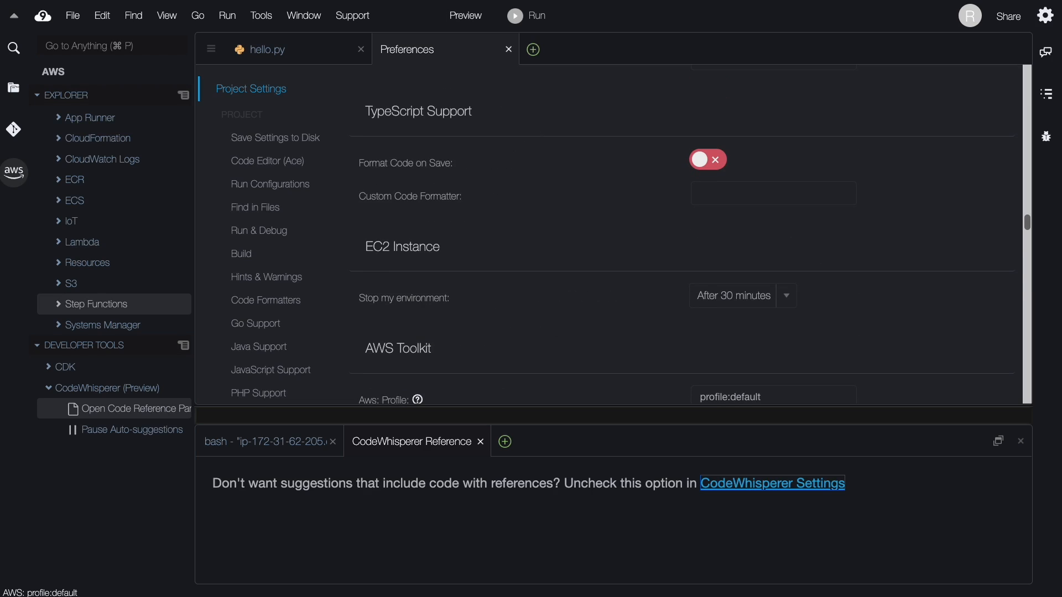
- Search the web for "aws codewhisper" in a new browser tab and open the Amazon CodeWhisperer product page
key(super+t)
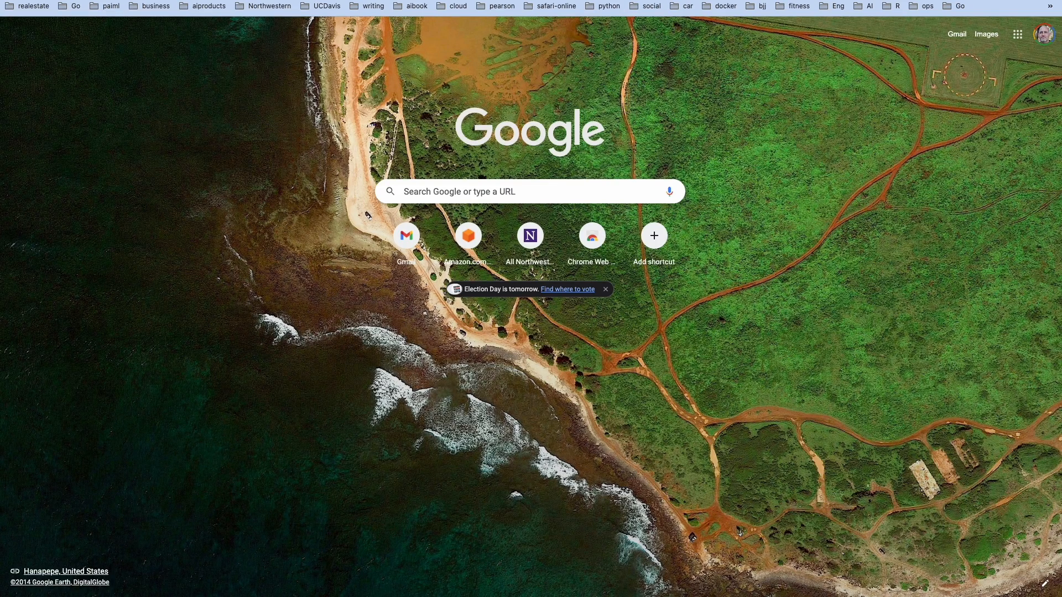
text(aws)
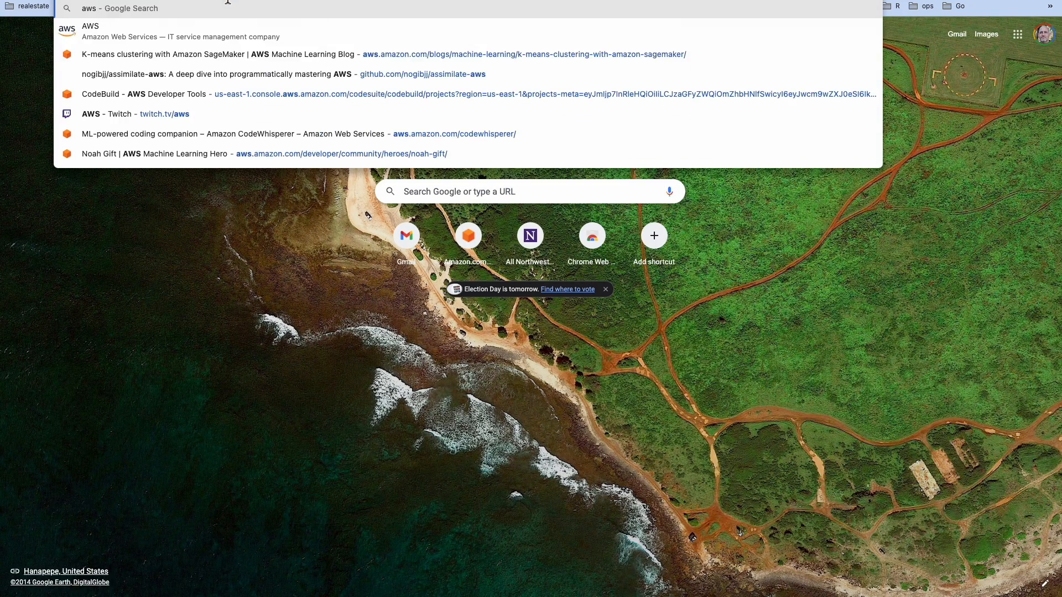
text( codes)
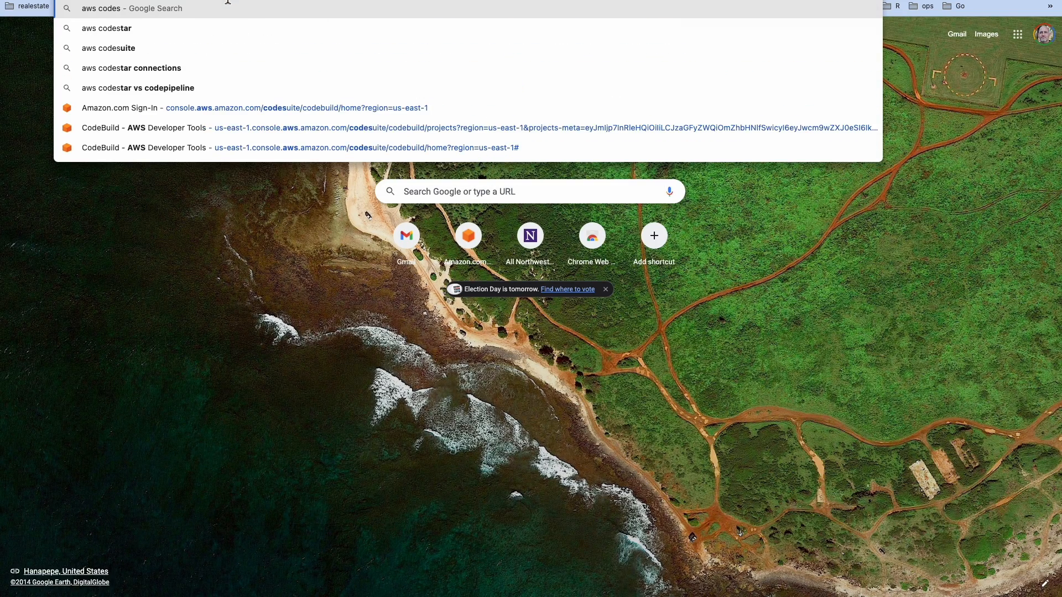
key(BackSpace)
text(whisper)
key(Return)
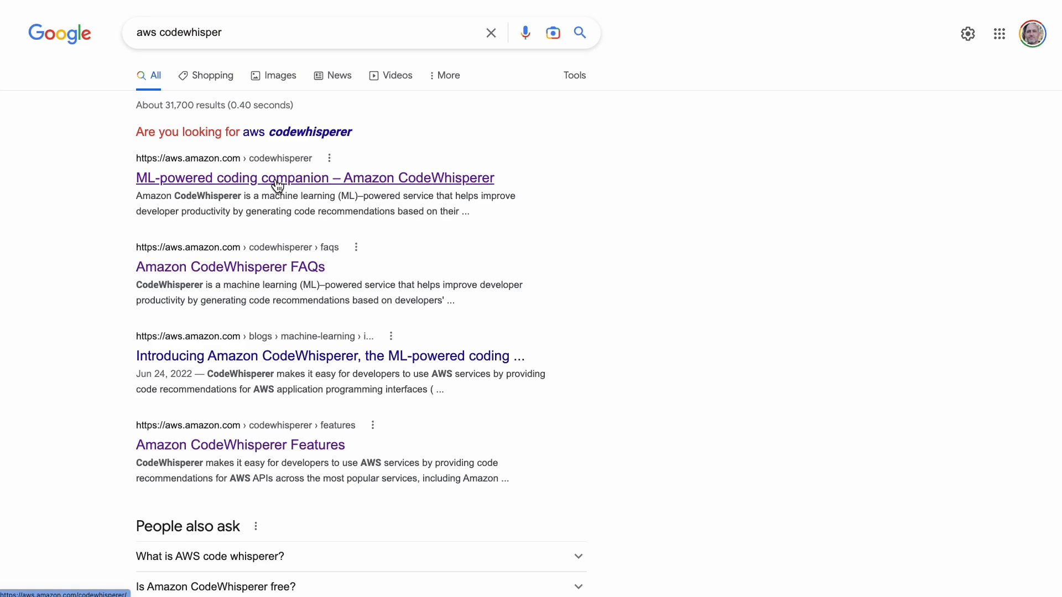
click(277, 185)
- Read the product page's benefit cards on automatic code recommendations, generating entire functions and staying in the IDE
scroll(622, 301, down, 3)
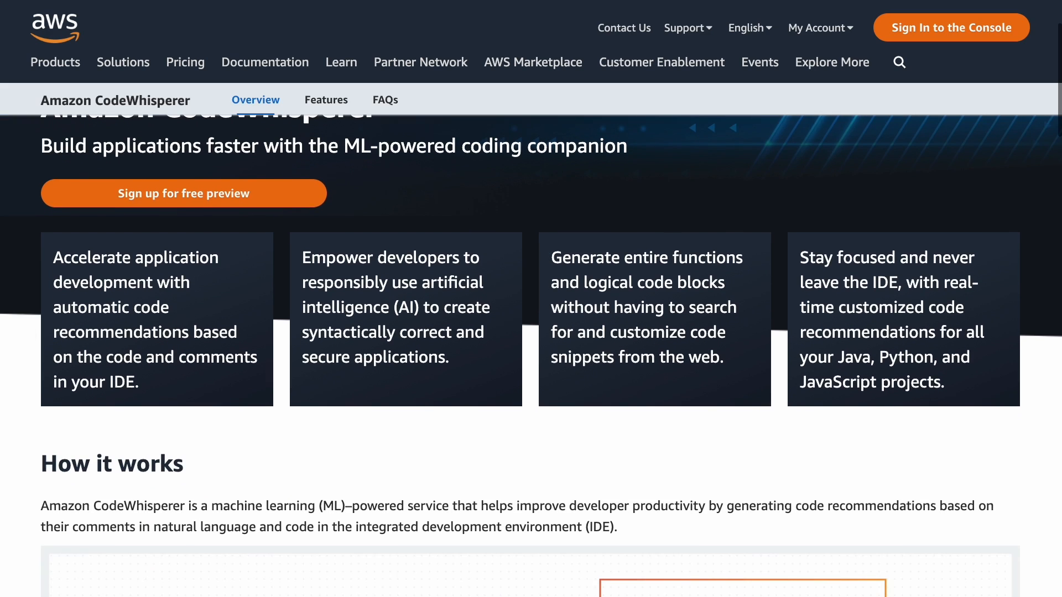
drag(54, 255, 253, 387)
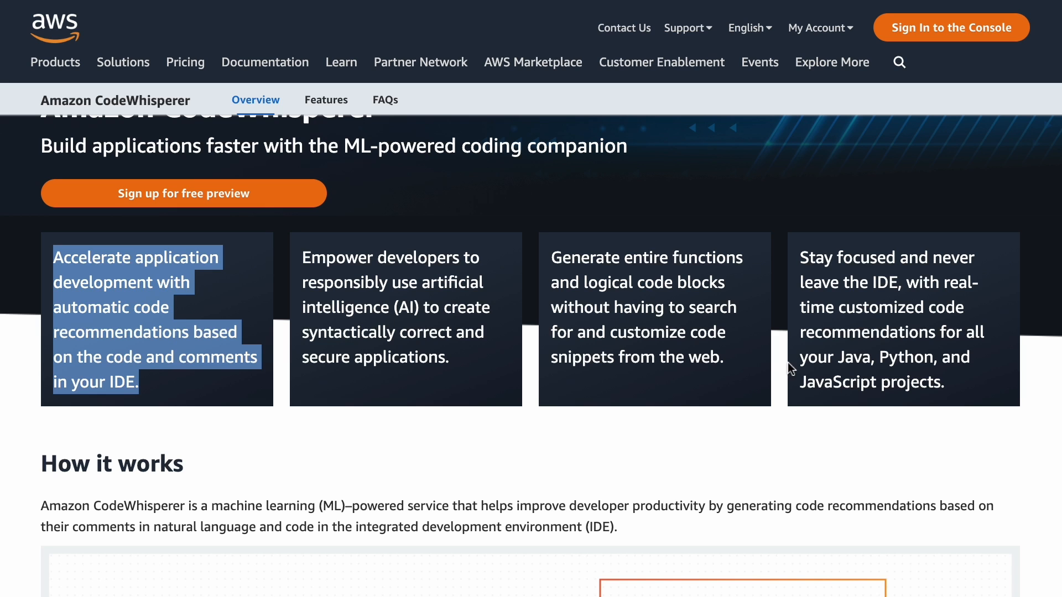
drag(552, 257, 751, 282)
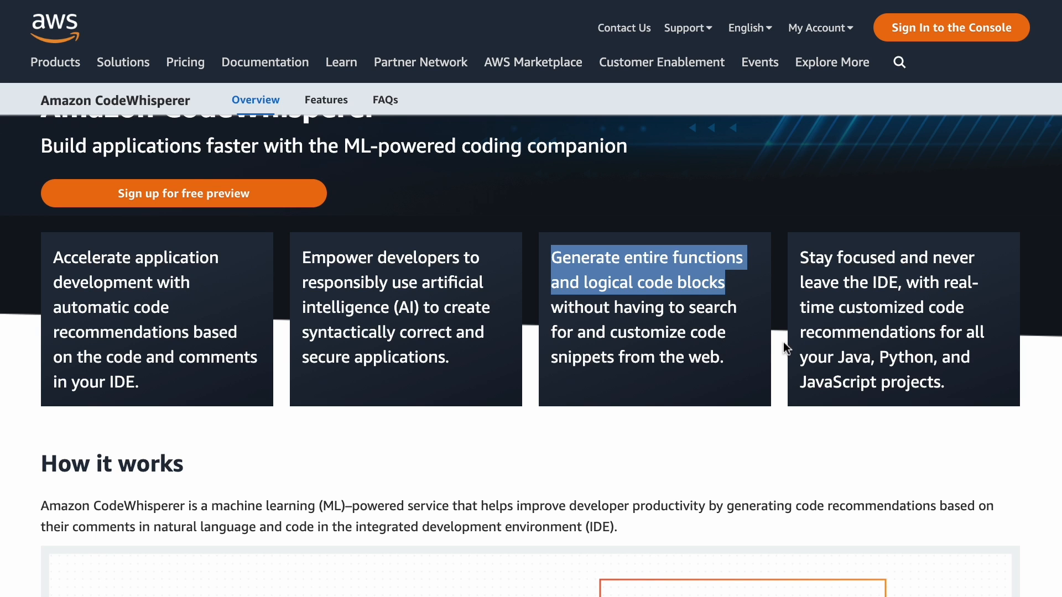
drag(725, 360, 544, 267)
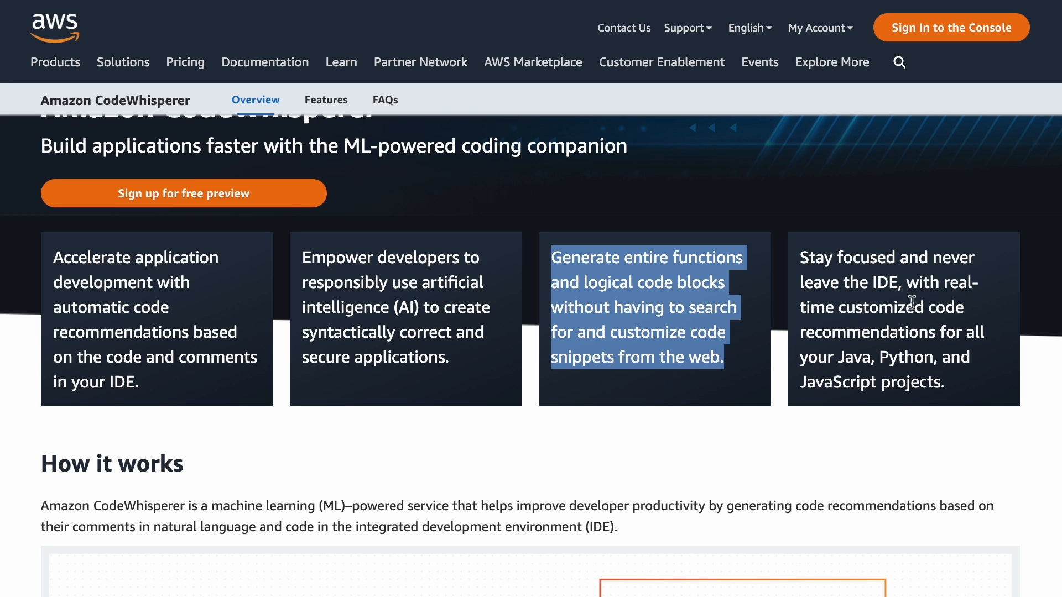
drag(808, 257, 936, 309)
- View the How it works diagram and the Java, JavaScript and Python code examples, studying the Python S3 upload function
scroll(728, 371, down, 6)
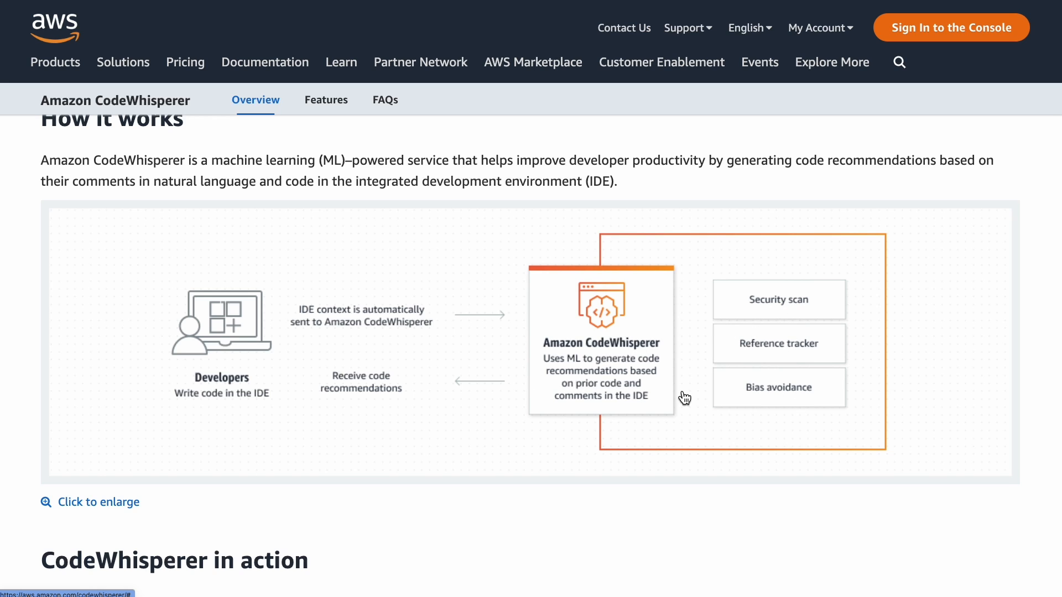
scroll(719, 452, down, 9)
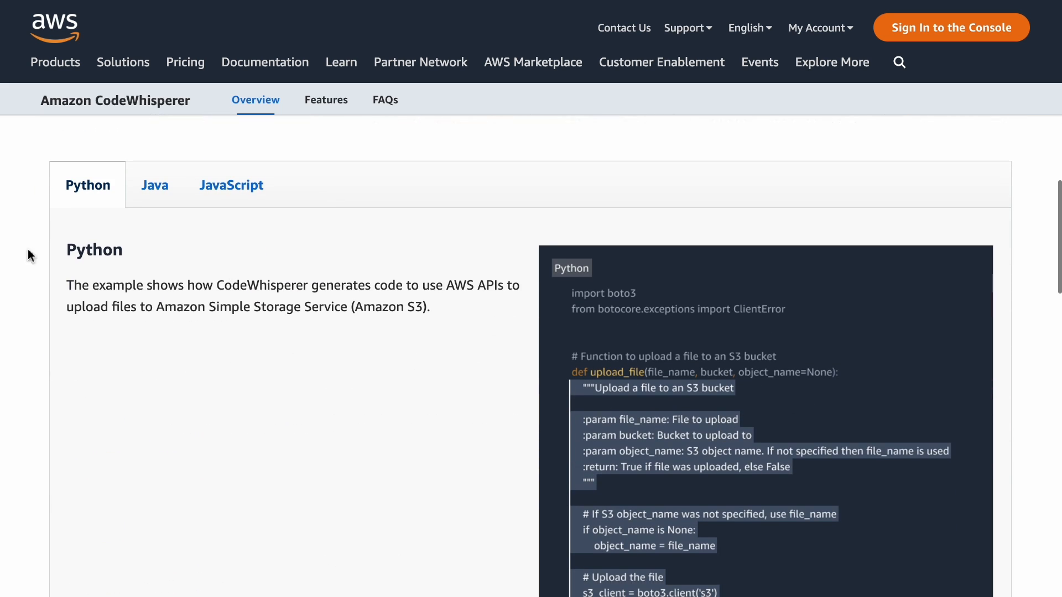
click(170, 201)
click(260, 195)
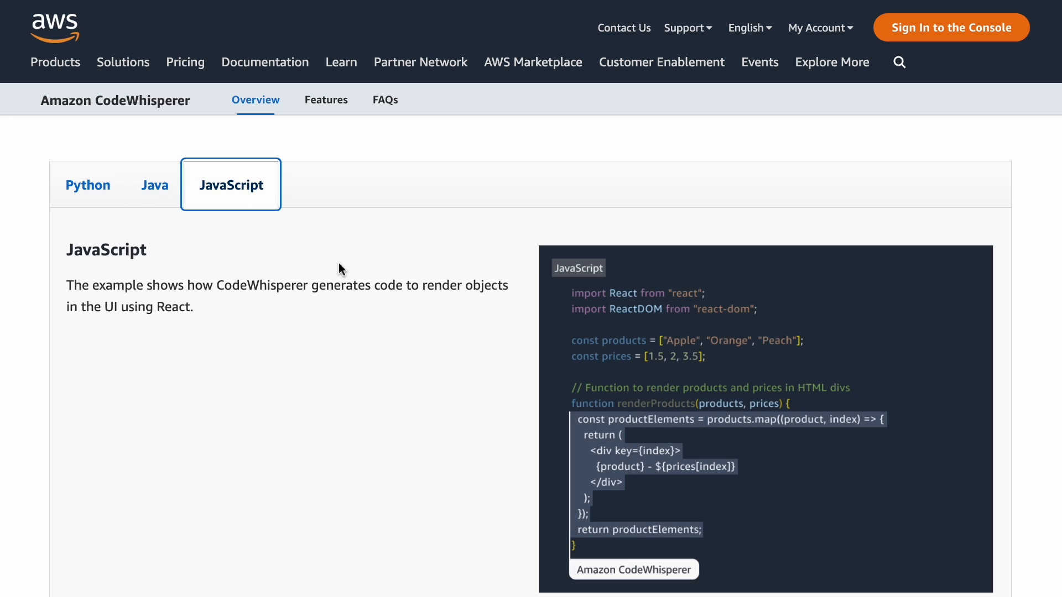
click(89, 191)
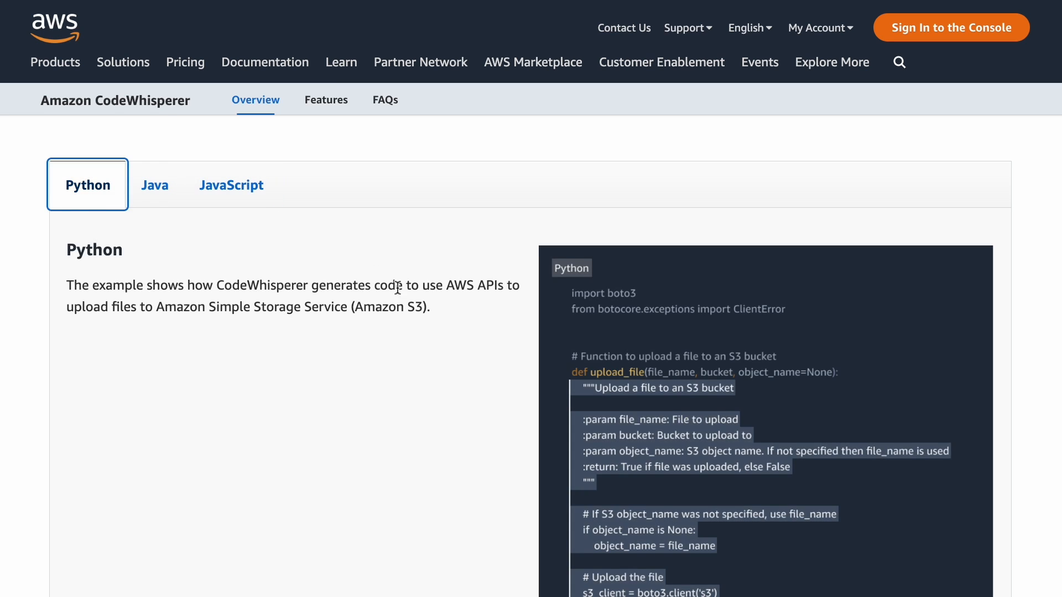
scroll(397, 298, down, 3)
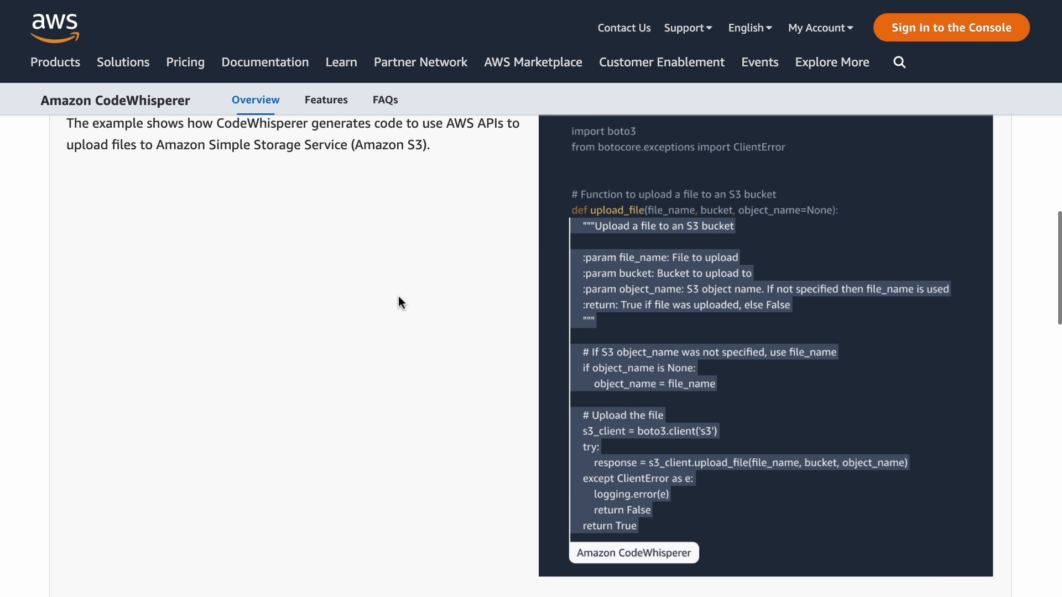
click(621, 248)
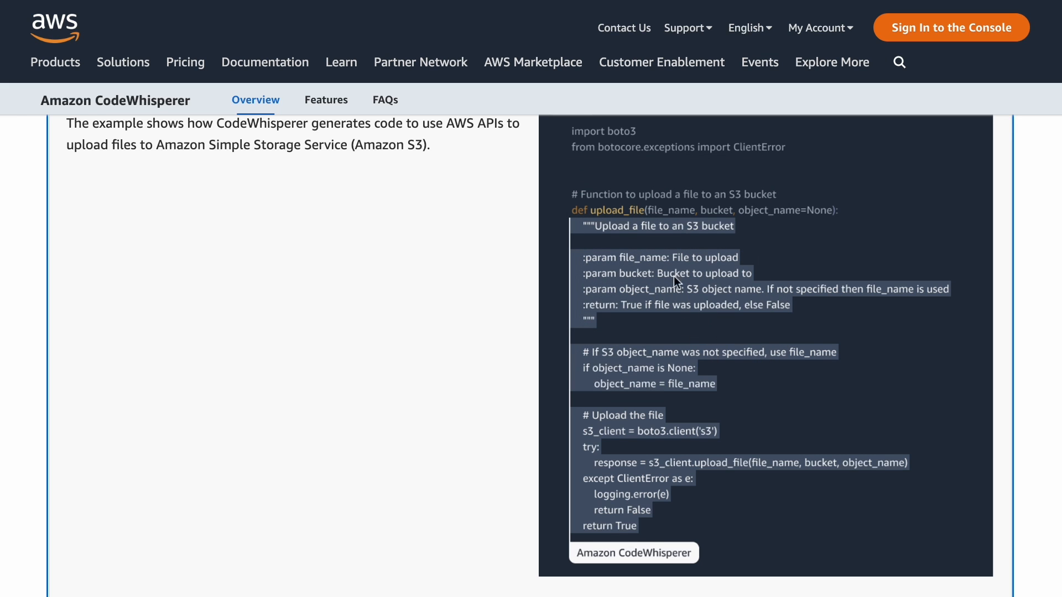
- Read the CodeWhisperer use cases, focusing on using ML in your applications
scroll(650, 311, down, 5)
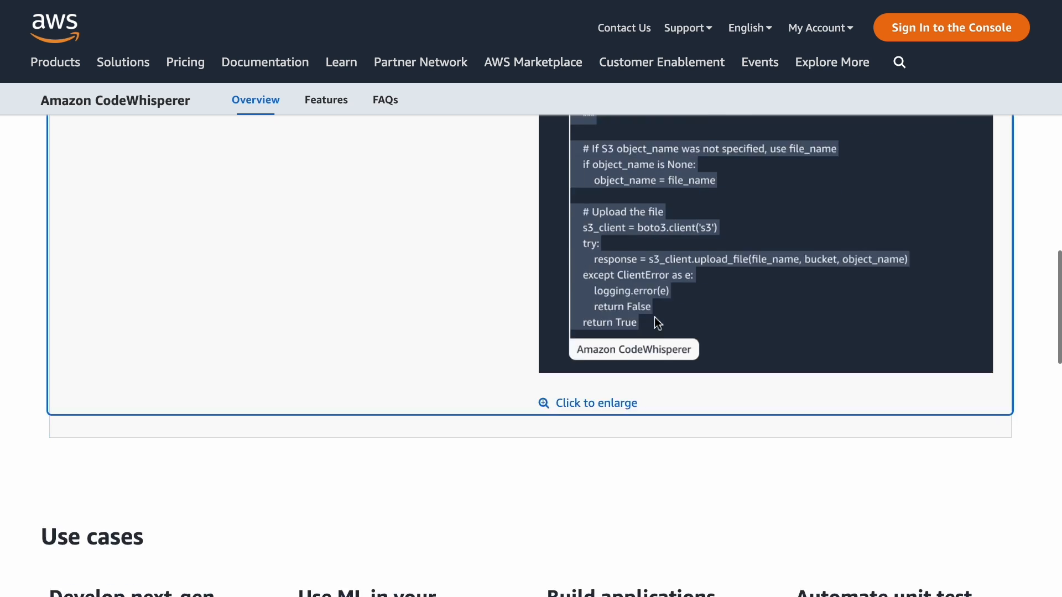
scroll(658, 317, down, 5)
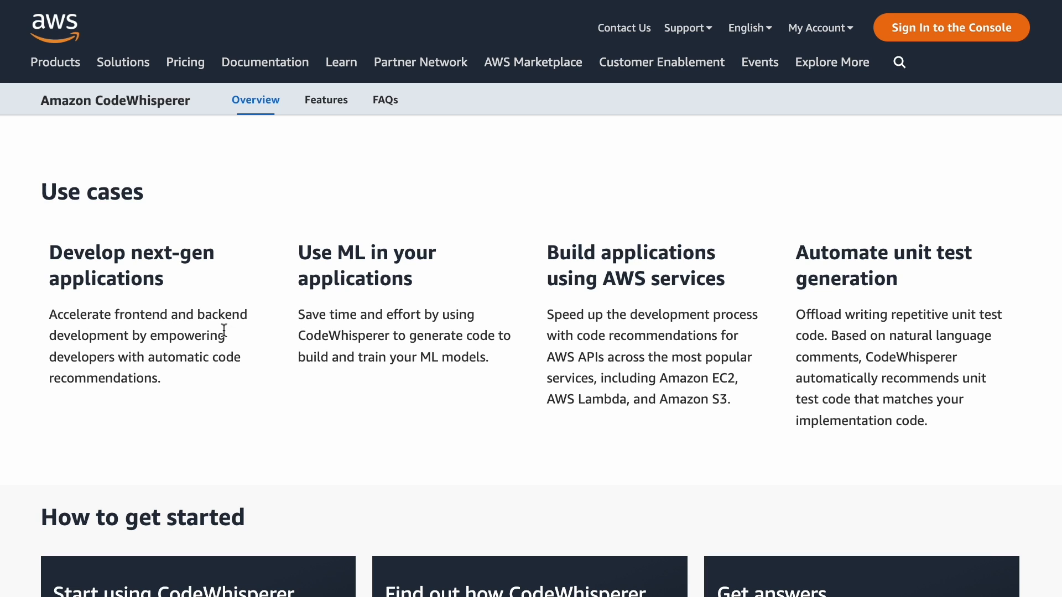
drag(297, 316, 510, 363)
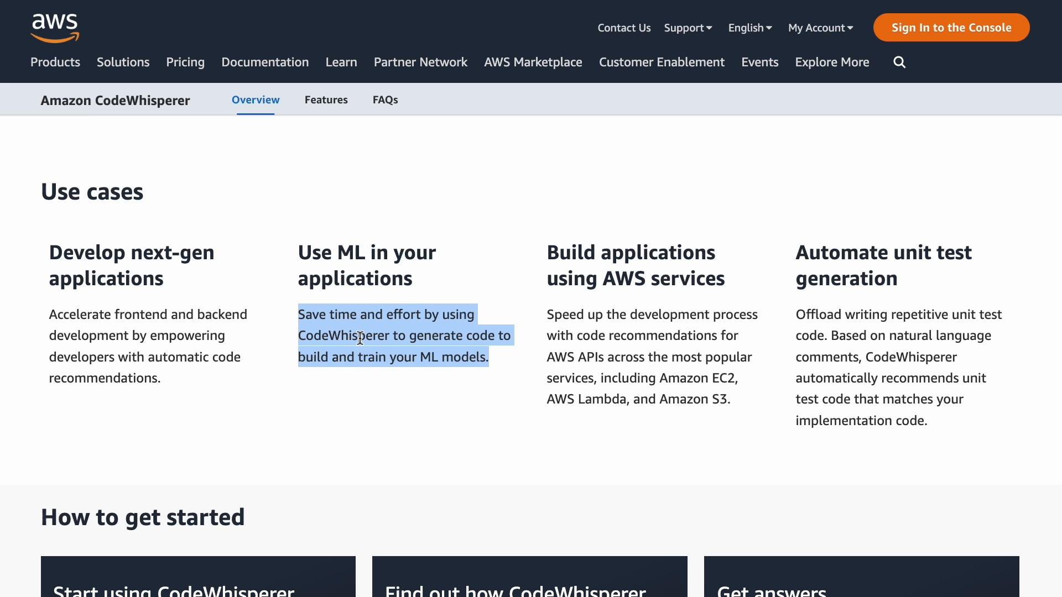
scroll(404, 346, down, 7)
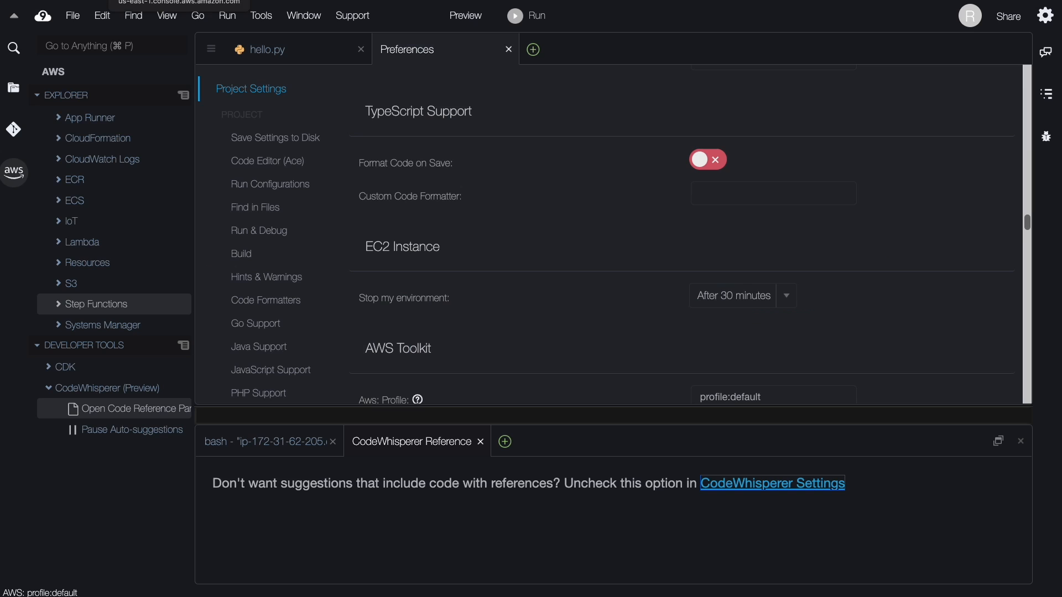
- Switch back to hello.py in AWS Cloud9 and close the Preferences page
click(295, 51)
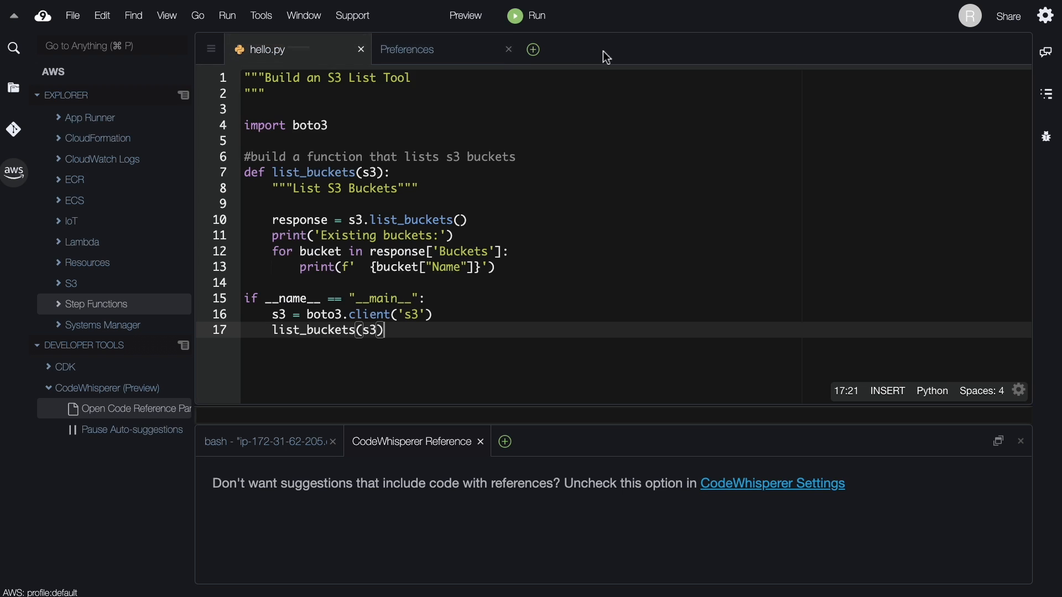
click(509, 50)
- Expand the list_buckets docstring onto several lines, leaving an empty line for a description before the closing quotes
click(470, 189)
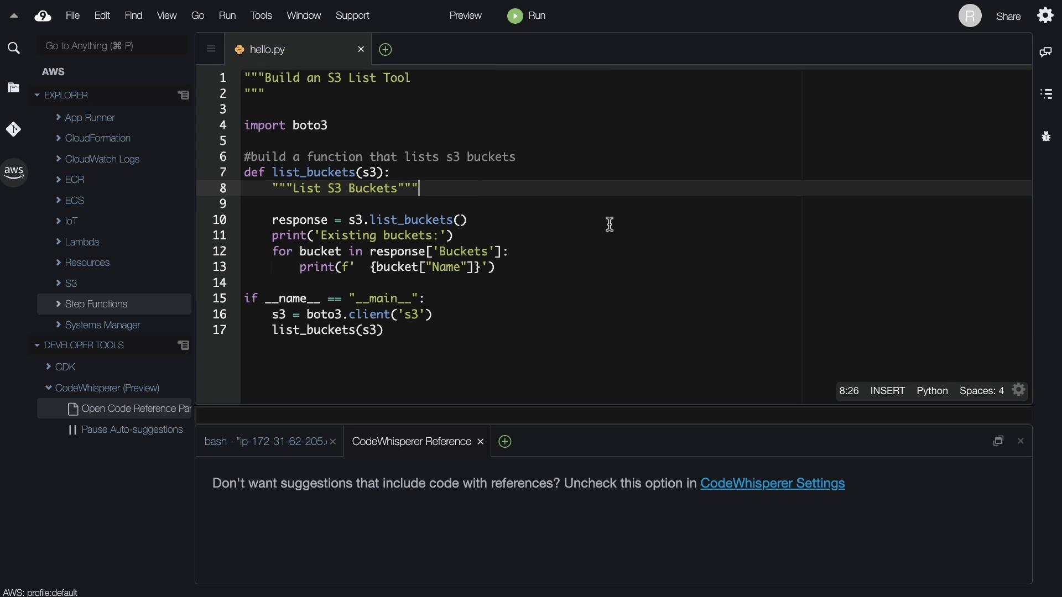
key(Left)
key(Left)
key(Left)
key(Return)
key(Return)
key(Return)
key(Up)
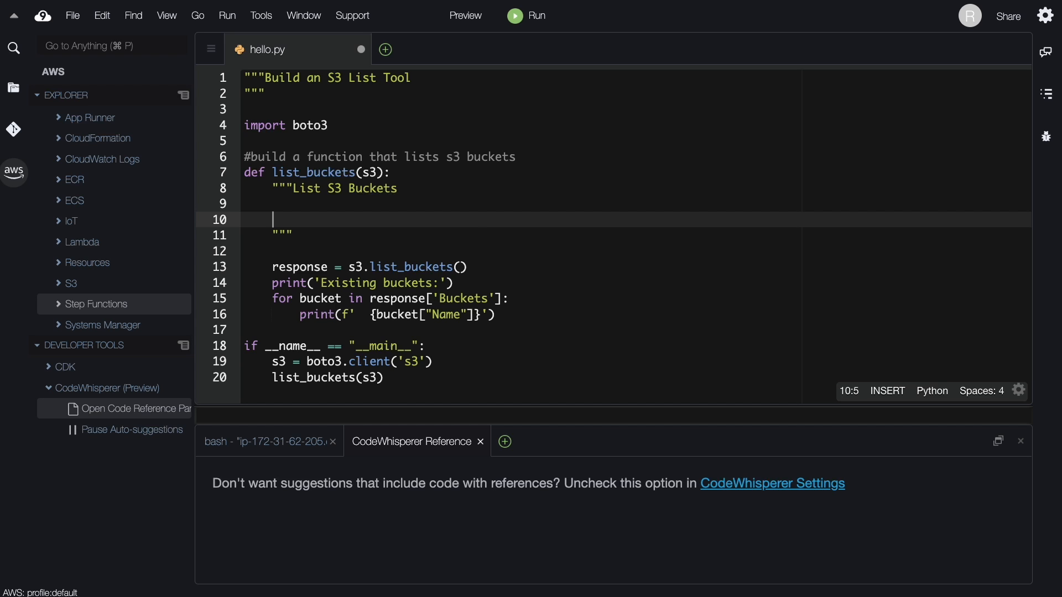
- Try generating docstring text with CodeWhisperer from the prompt "Document this function", and undo the accepted suggestion
key(alt+c)
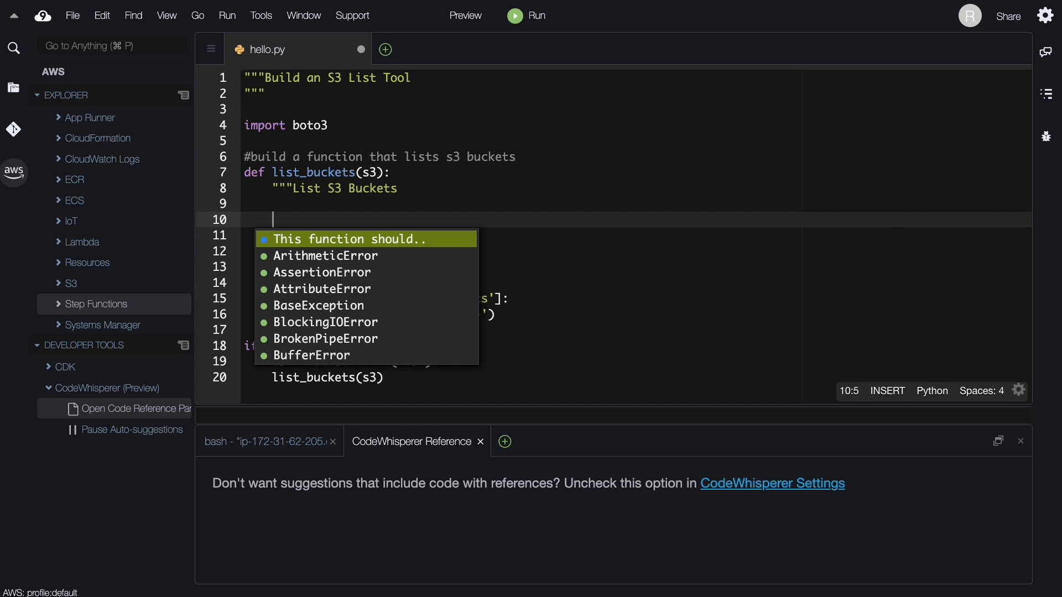
text(D)
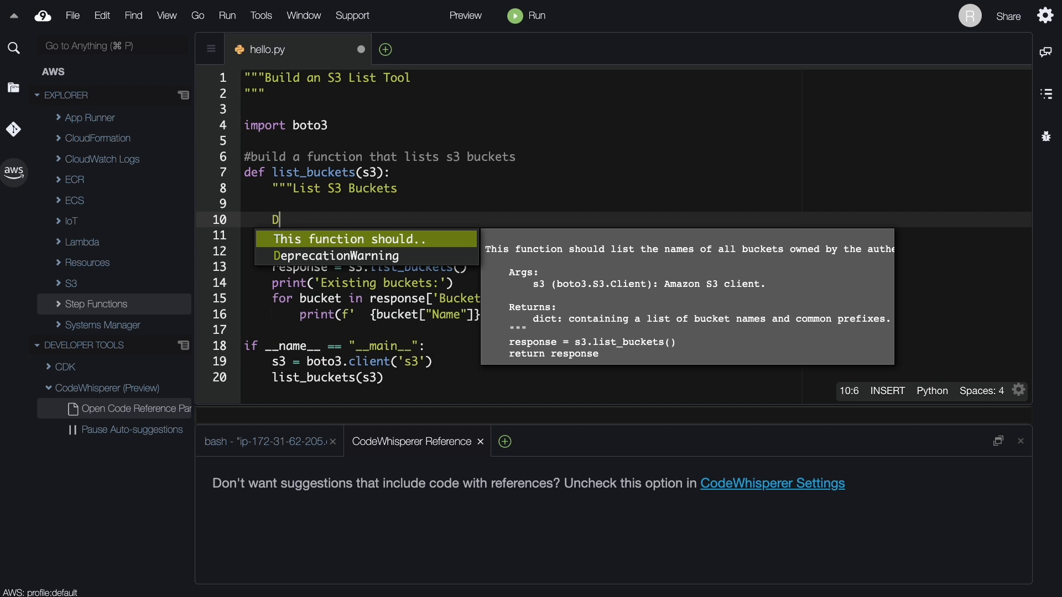
text(ocument this function)
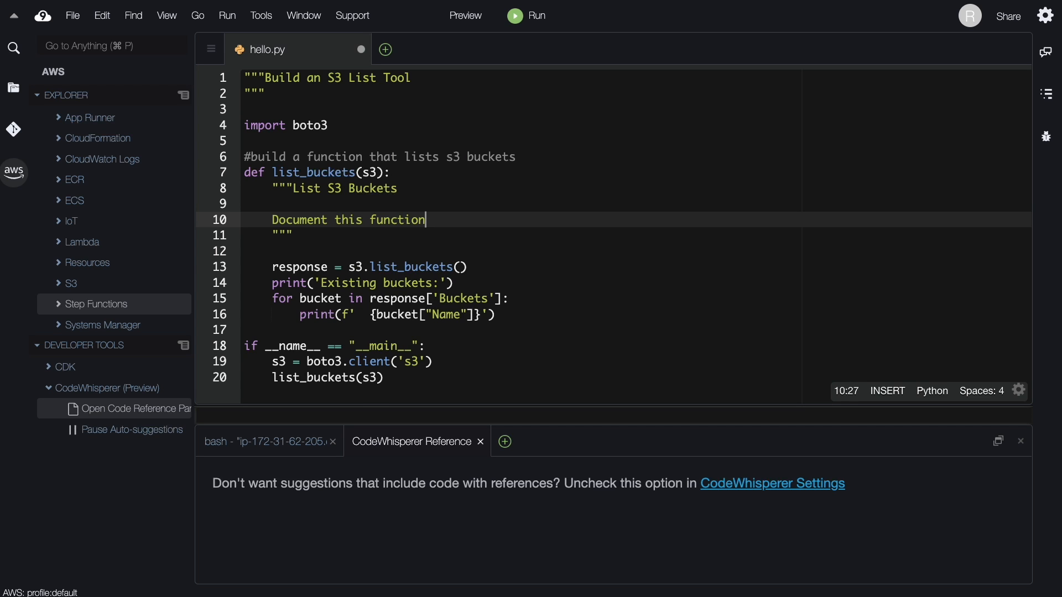
key(Return)
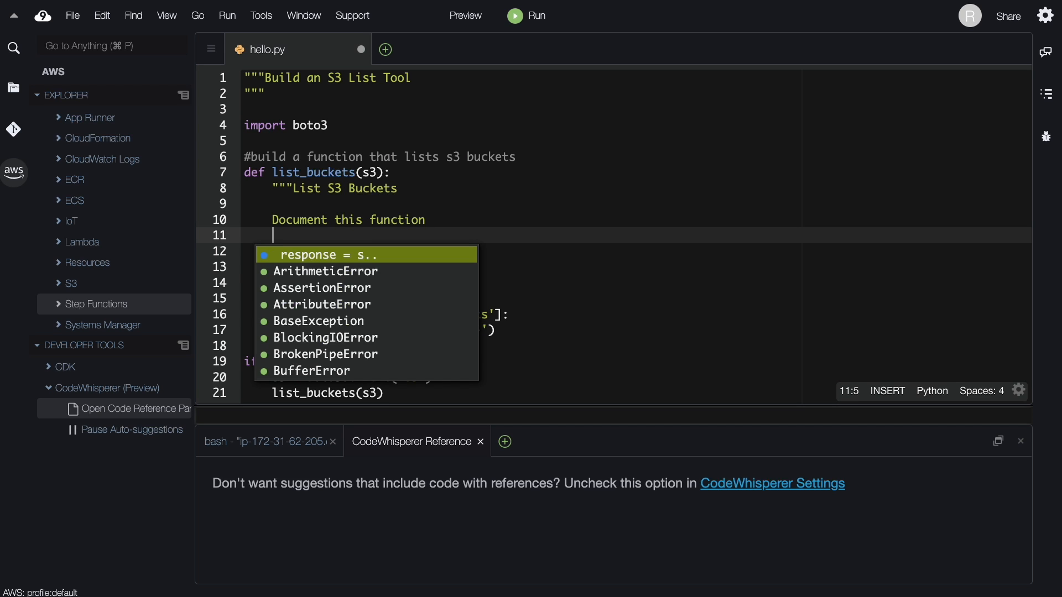
key(Tab)
key(super+z)
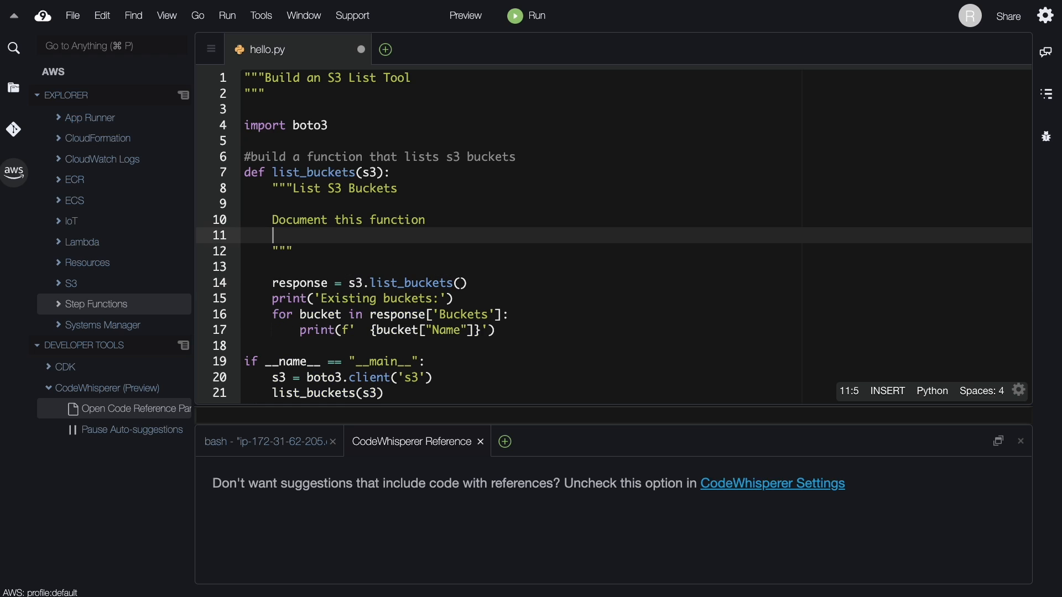
- Delete the "Document this function" prompt from the list_buckets docstring
key(BackSpace)
key(BackSpace)
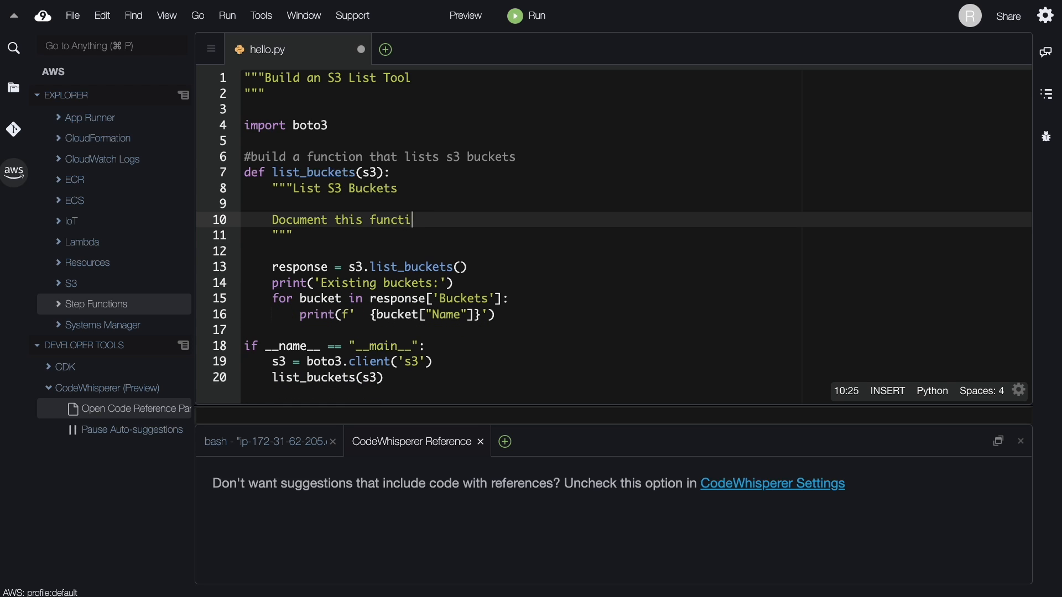
key(BackSpace)
key(BackSpace)
key(BackSpace)
key(BackSpace)
key(BackSpace)
key(BackSpace)
key(BackSpace)
key(BackSpace)
key(BackSpace)
key(BackSpace)
key(BackSpace)
key(BackSpace)
key(BackSpace)
key(BackSpace)
key(BackSpace)
key(BackSpace)
key(BackSpace)
key(BackSpace)
key(BackSpace)
key(BackSpace)
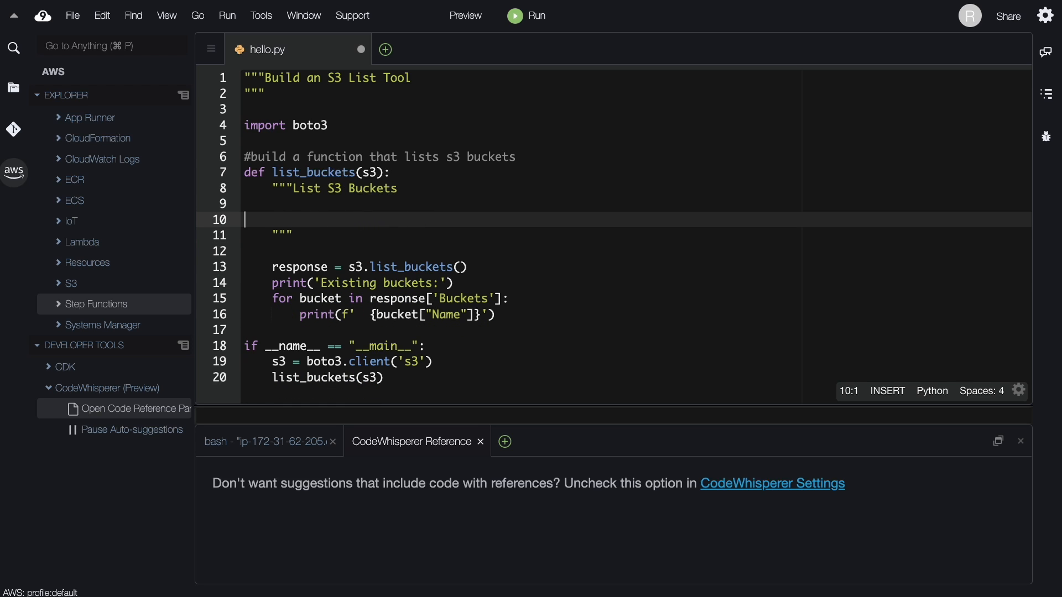
- Remove the extra empty line from the list_buckets docstring and bring the bash terminal back into view
key(BackSpace)
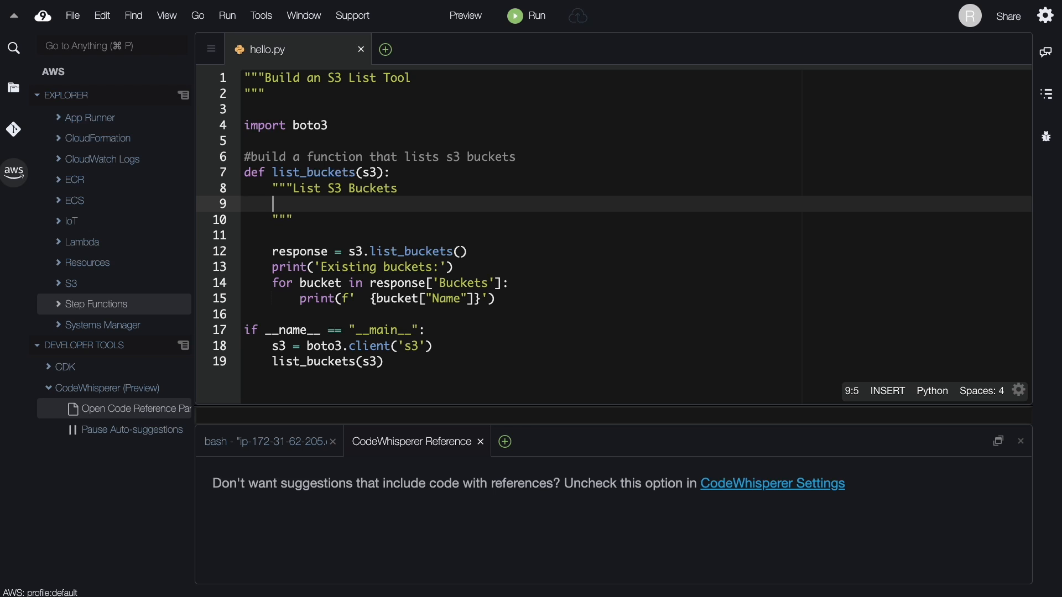
click(224, 443)
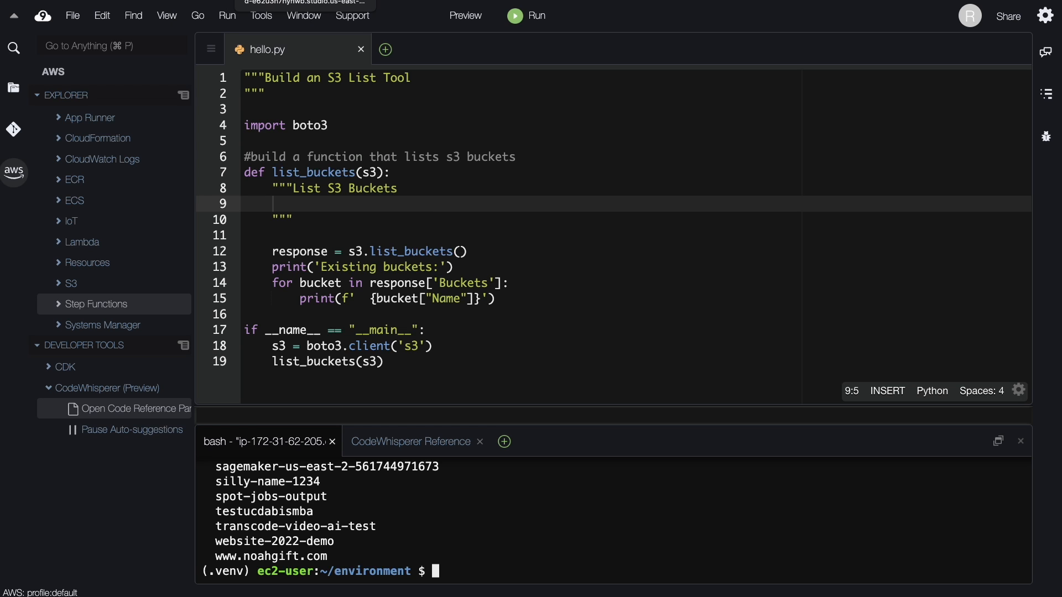
- Switch to Amazon SageMaker Canvas and look over its existing models and datasets
click(288, 0)
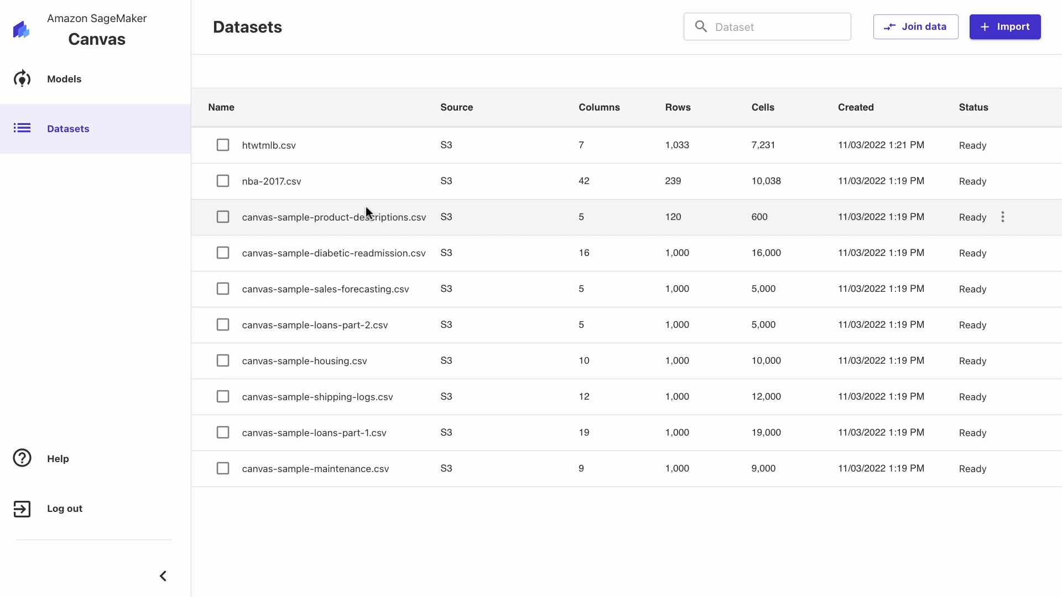
click(48, 86)
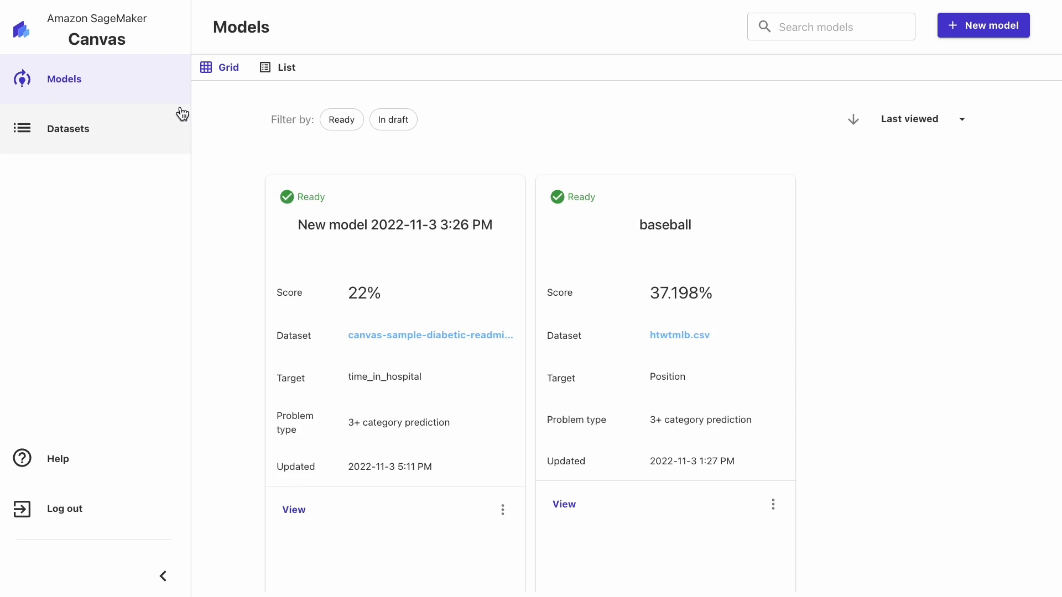
click(62, 137)
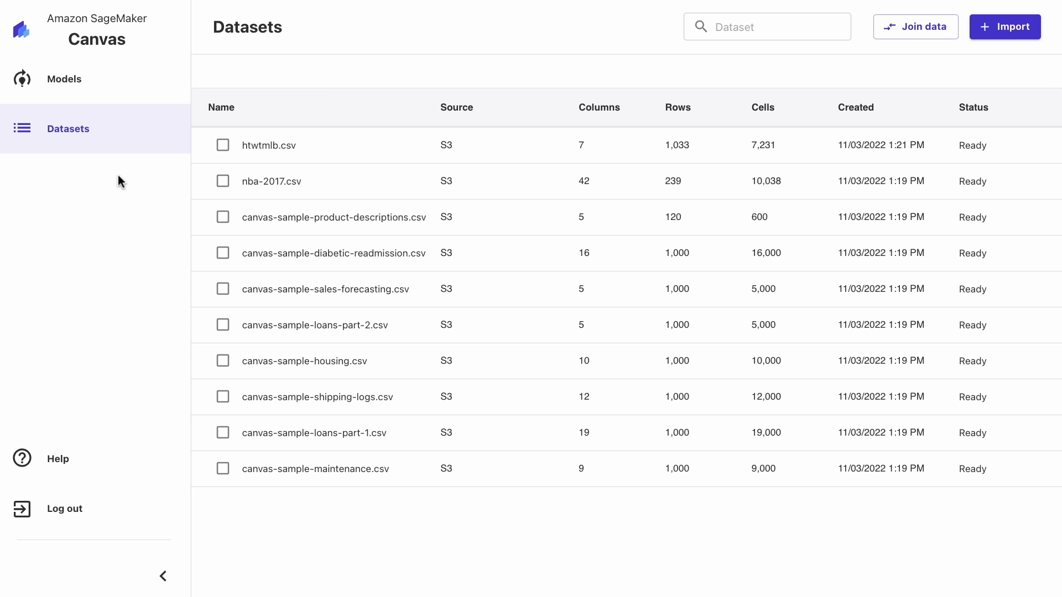
- Start a dataset import from S3, search for "automl" and open the nba-automl bucket
click(1024, 29)
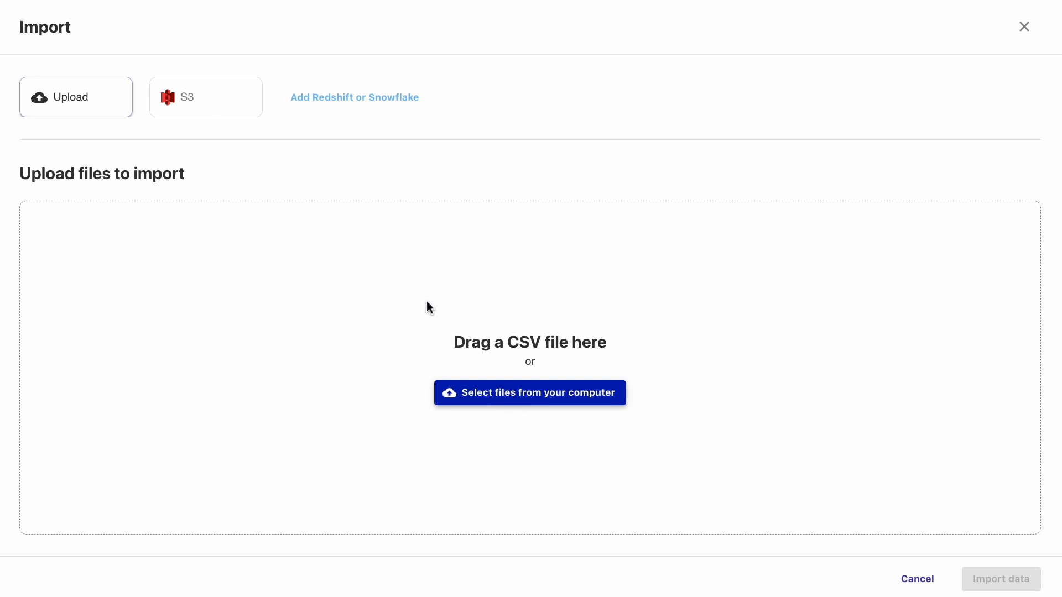
click(203, 110)
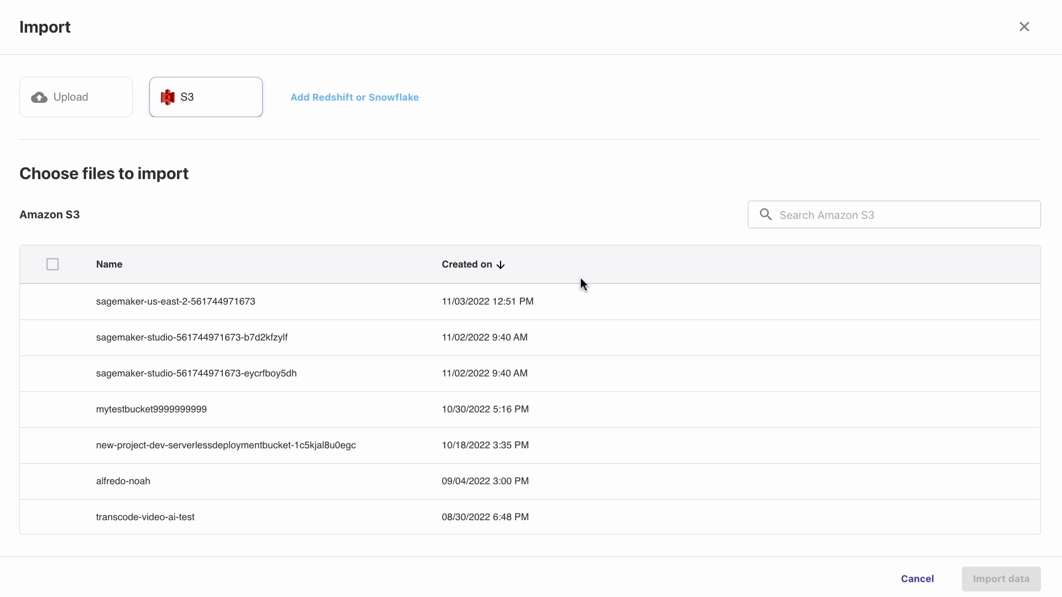
click(838, 215)
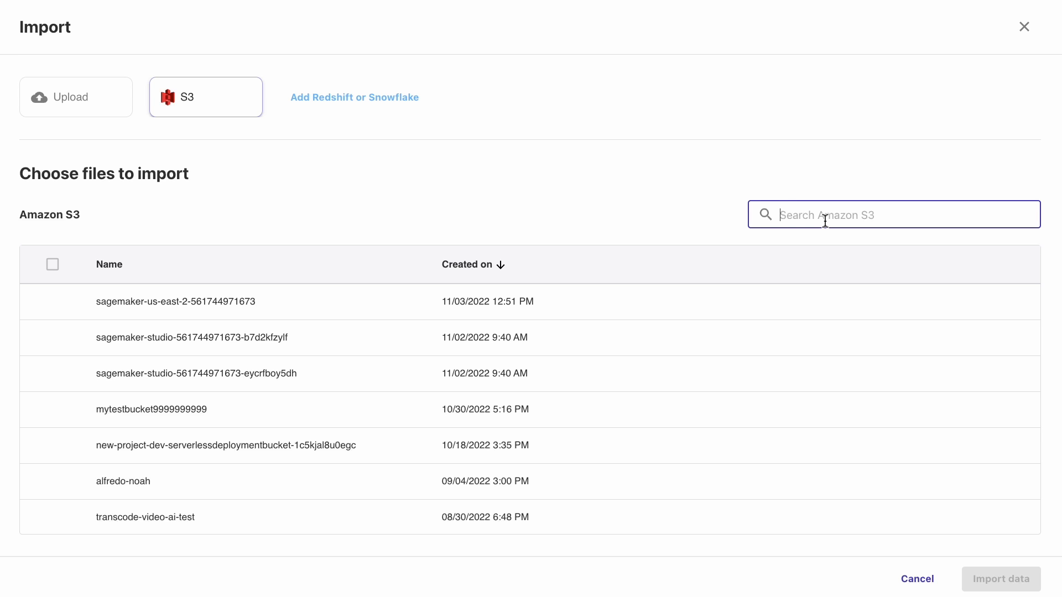
text(automl)
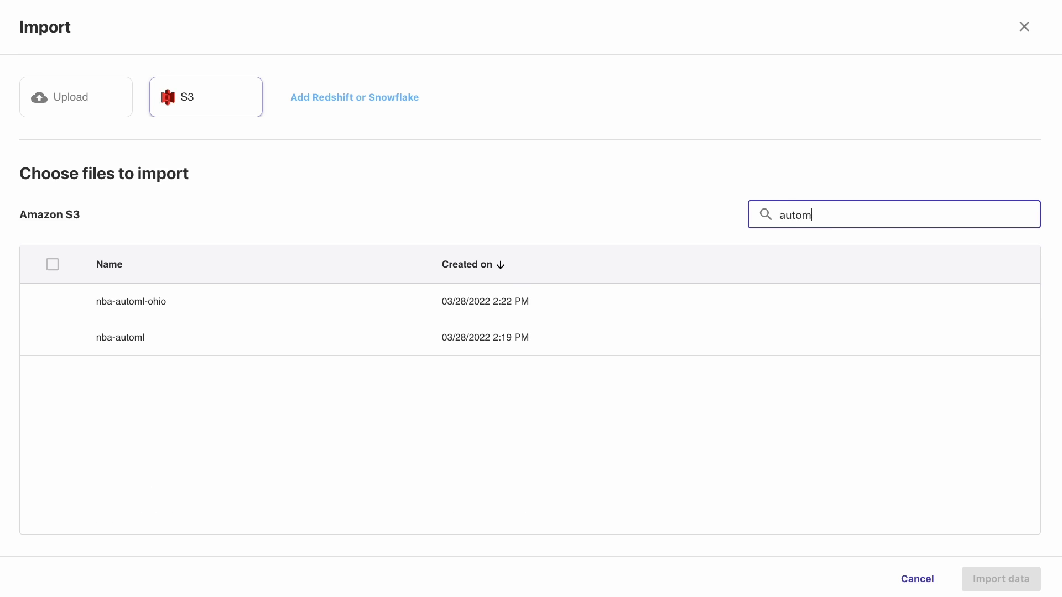
click(131, 340)
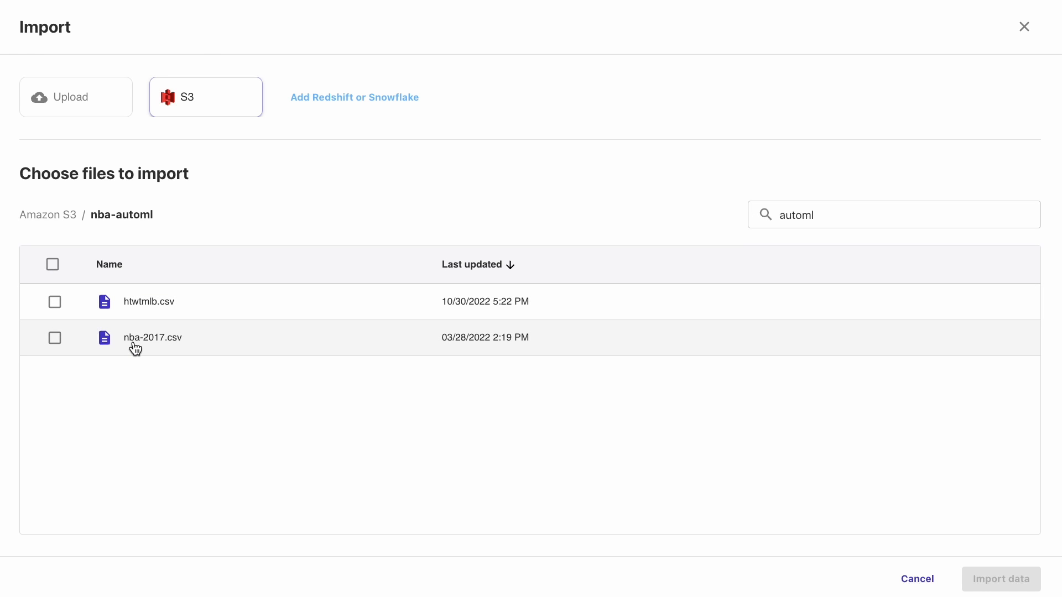
- Preview nba-2017.csv and htwtmlb.csv in the bucket, and import only htwtmlb.csv as a dataset
click(133, 344)
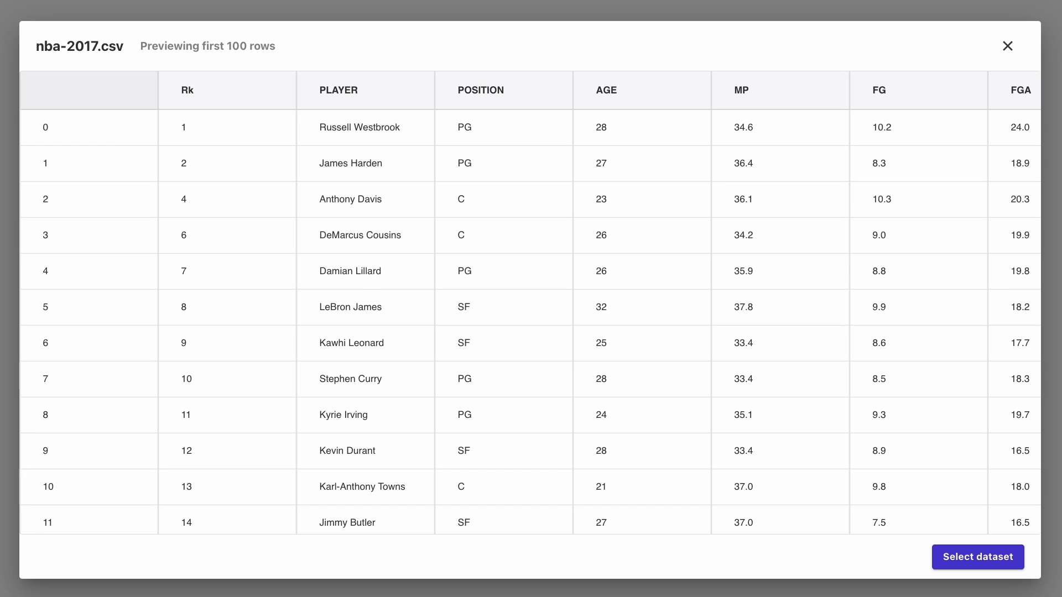
click(1008, 46)
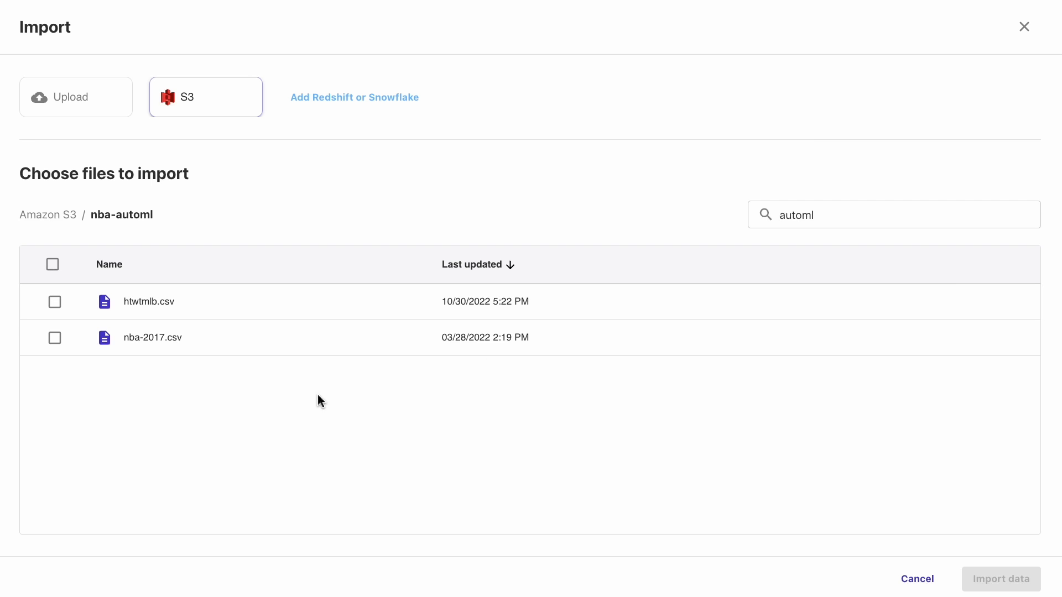
click(142, 308)
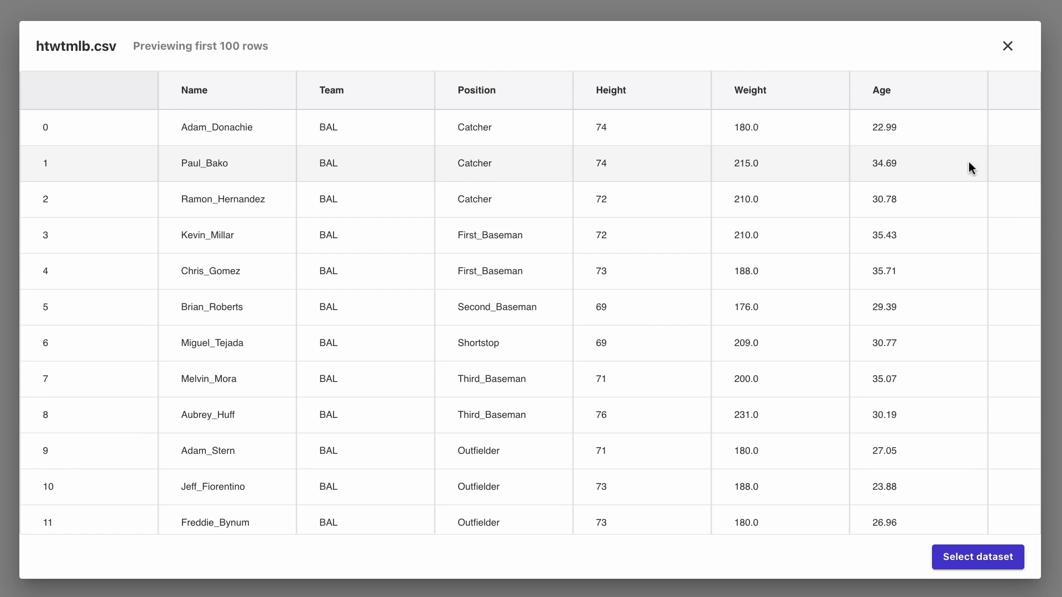
scroll(394, 191, down, 5)
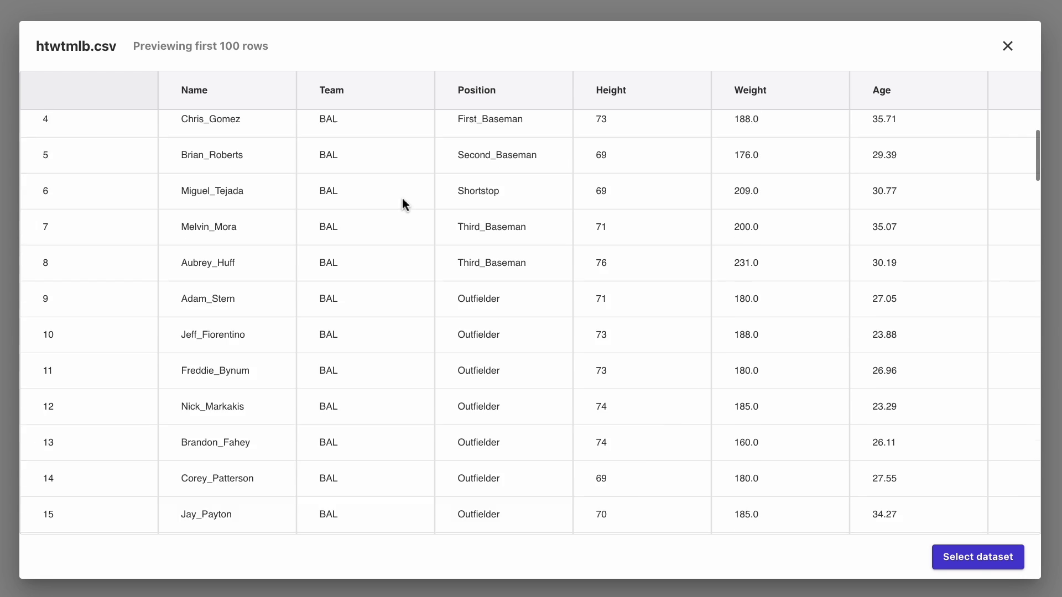
click(977, 558)
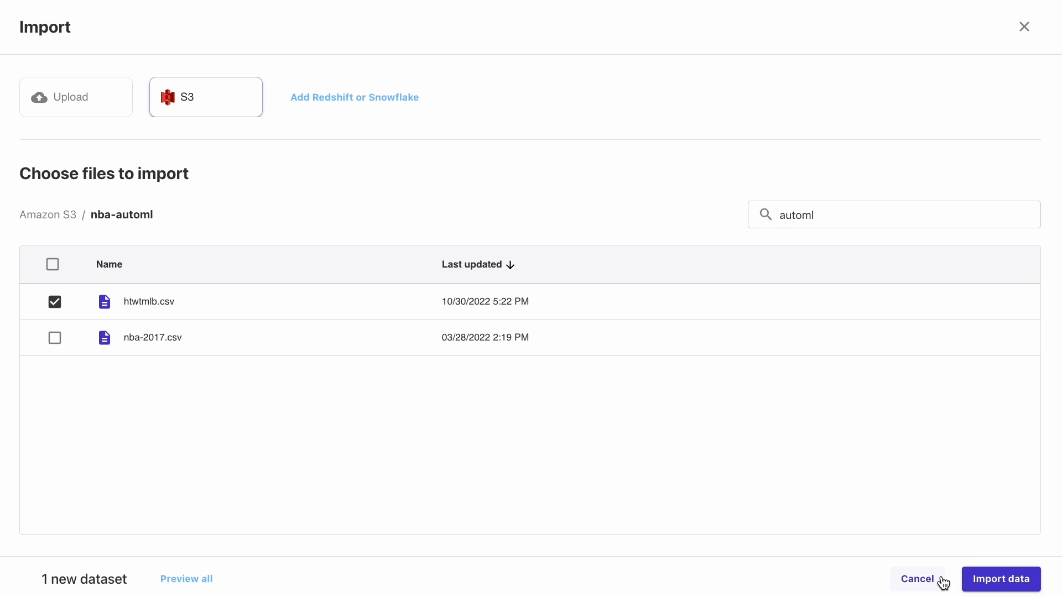
click(996, 579)
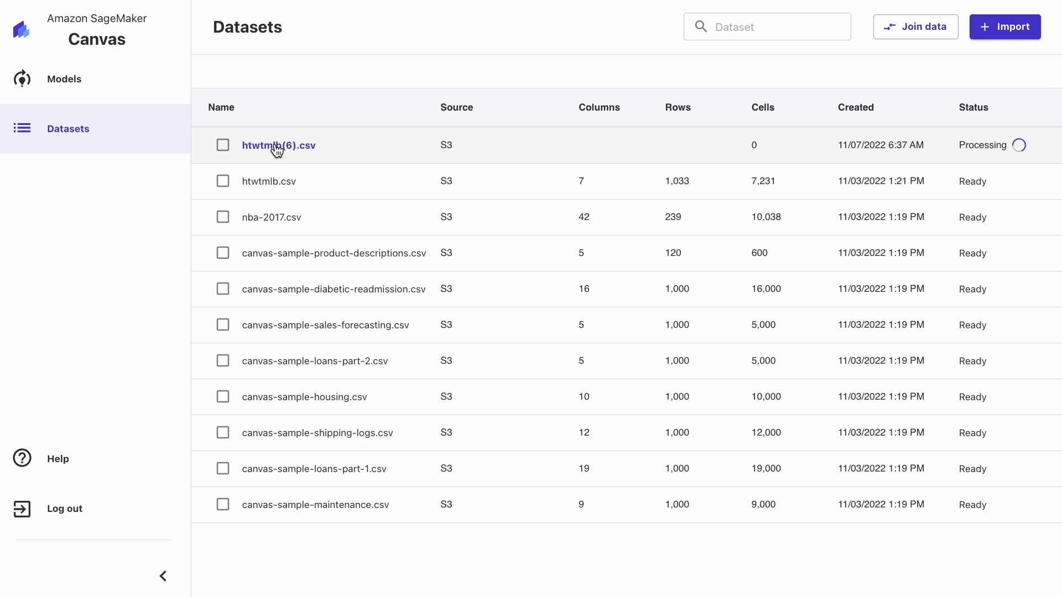
- Preview the existing htwtmlb.csv dataset and look through its rows down to the end of the preview
click(250, 190)
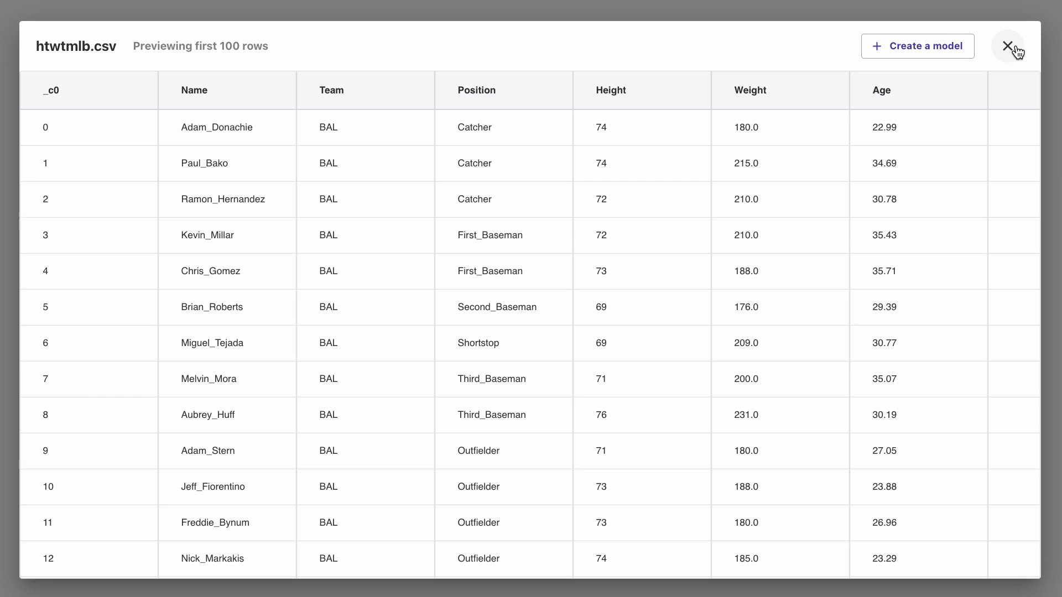
scroll(861, 299, down, 20)
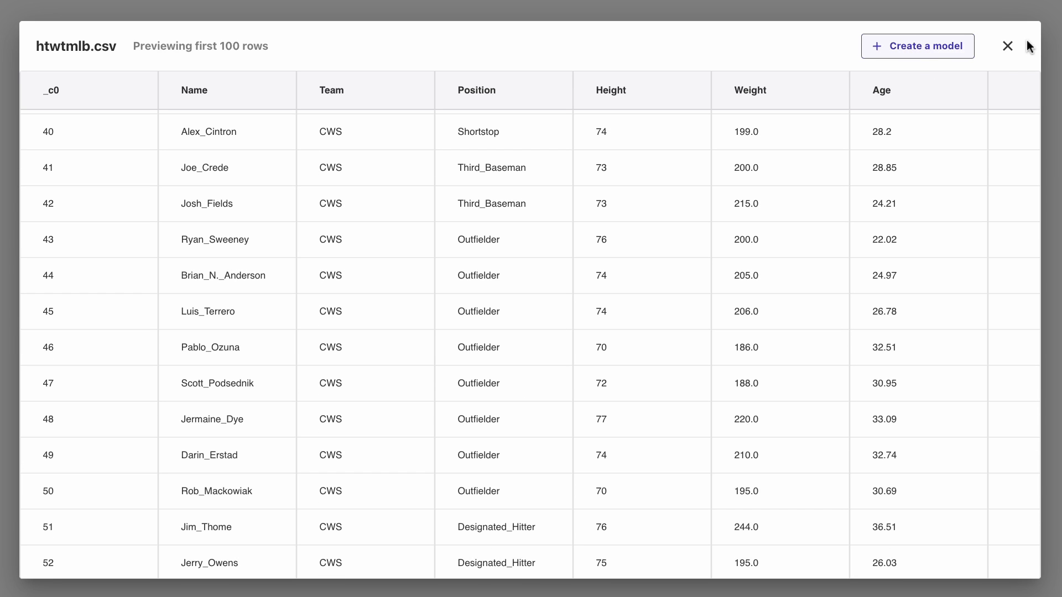
click(1009, 47)
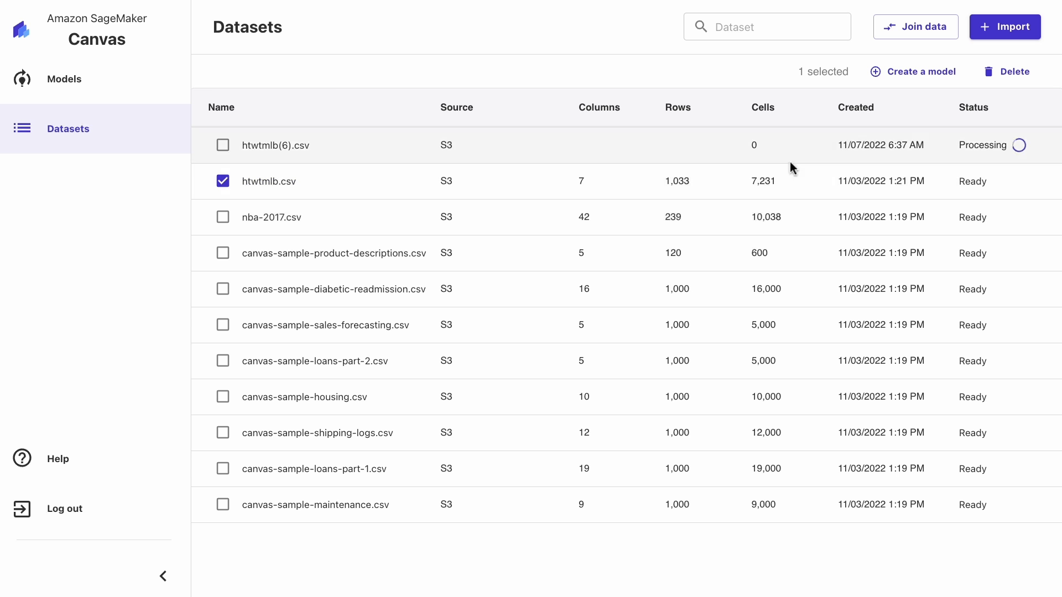
click(1003, 182)
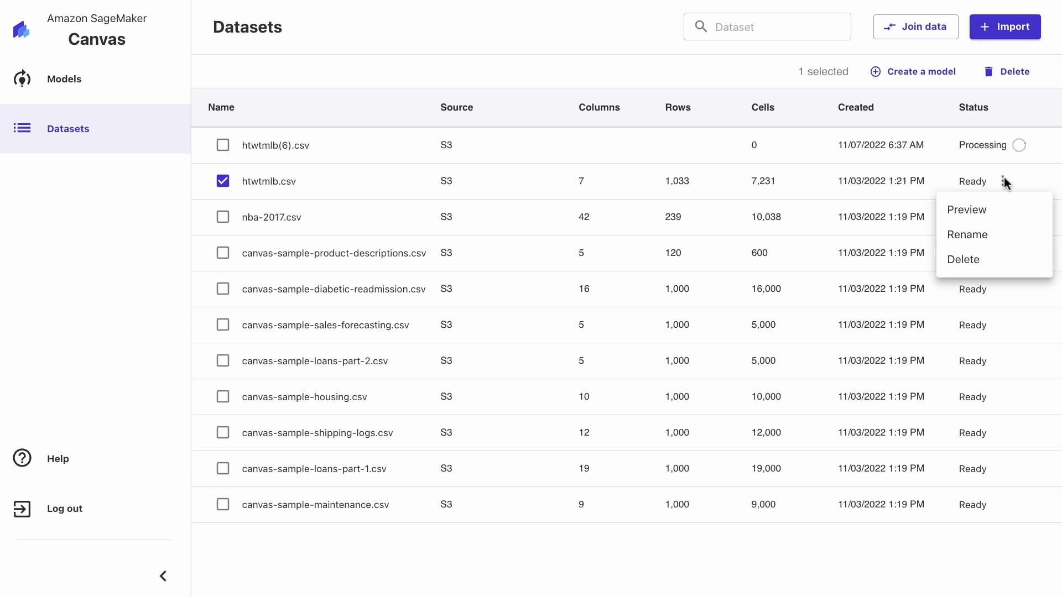
click(980, 219)
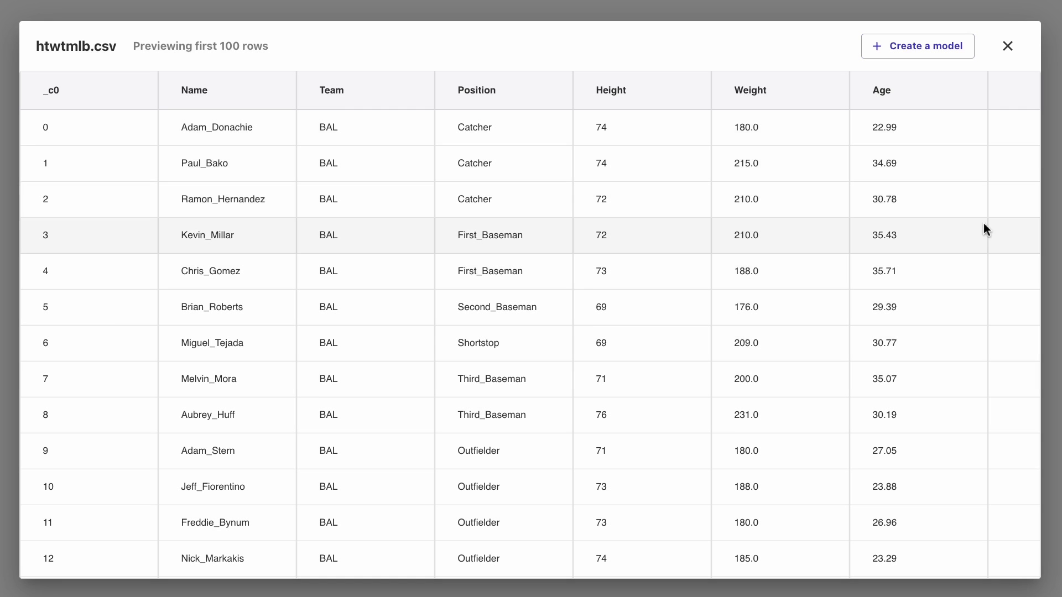
scroll(984, 246, down, 15)
scroll(989, 249, down, 3)
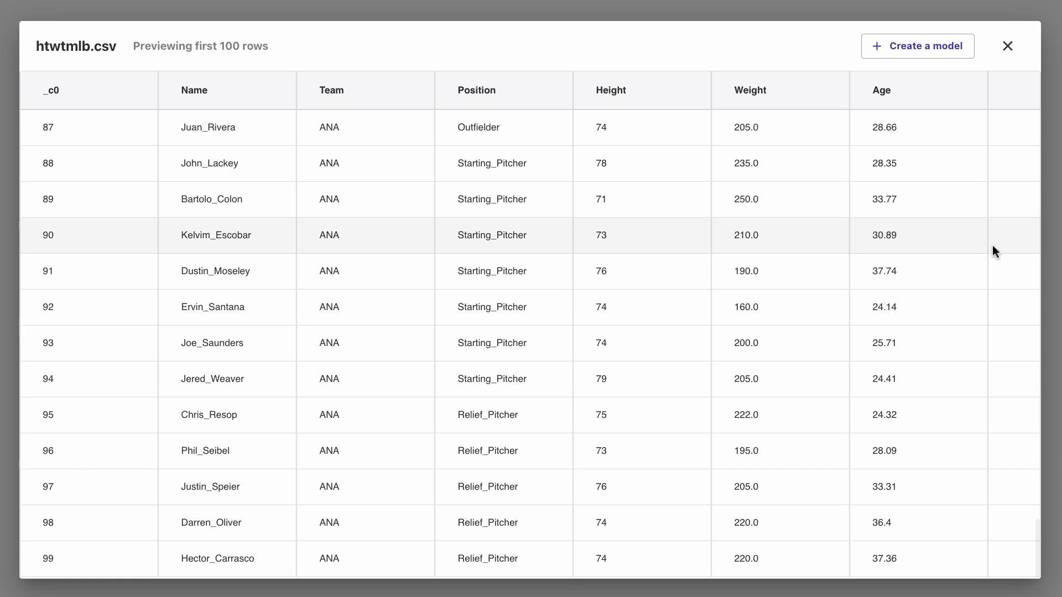
click(904, 50)
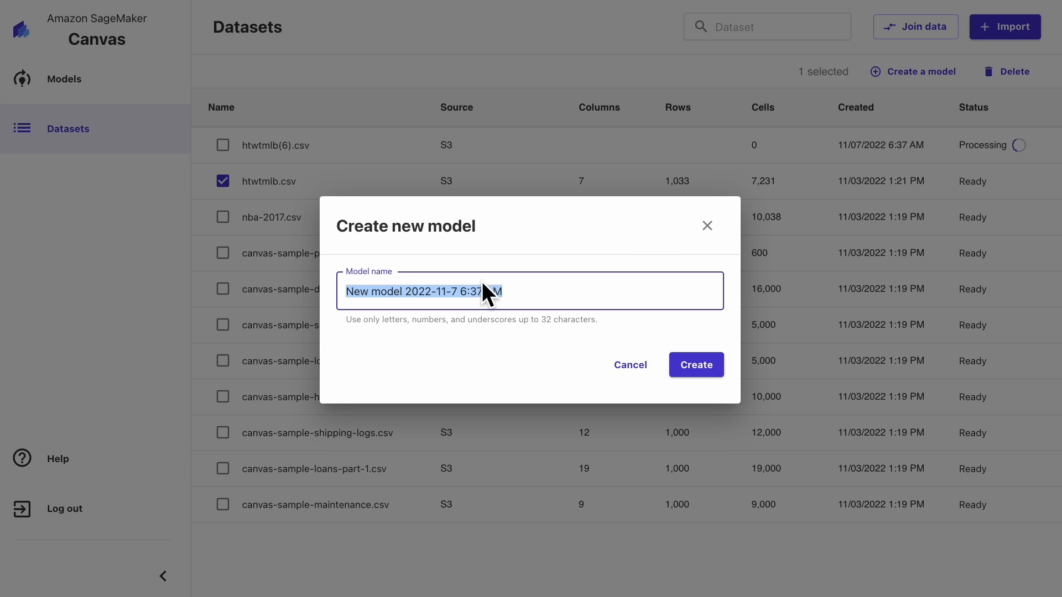
click(505, 290)
drag(523, 289, 338, 289)
click(705, 366)
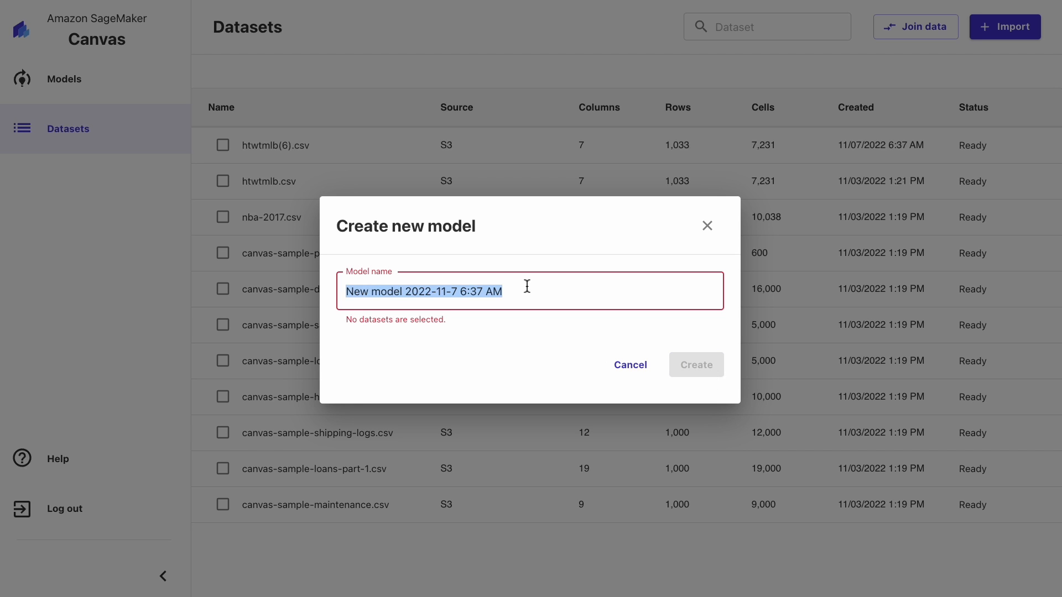
click(631, 365)
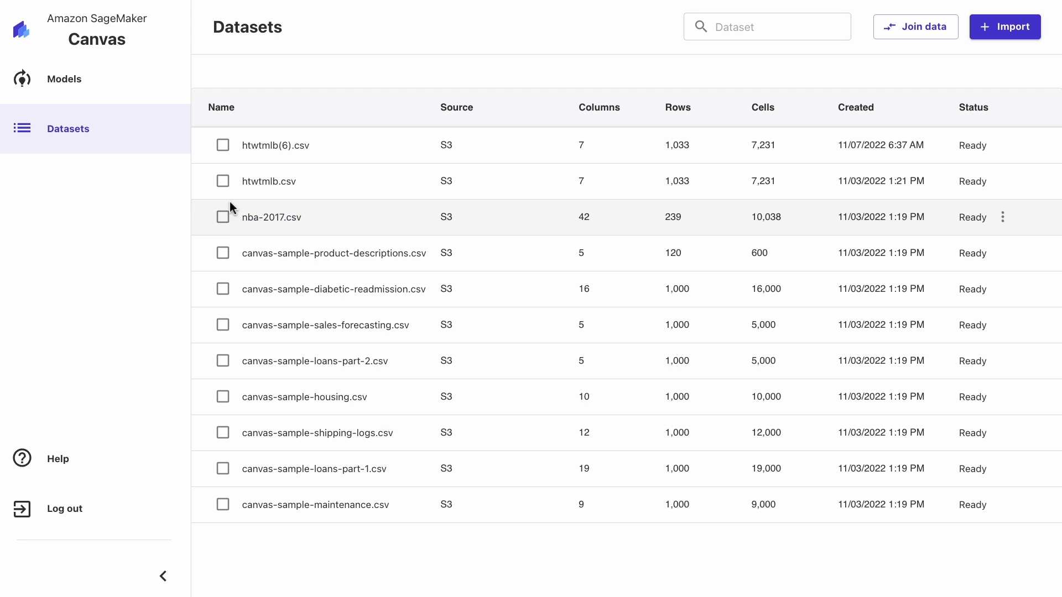
- Create a new model from the original htwtmlb.csv dataset, keeping the suggested model name
click(223, 181)
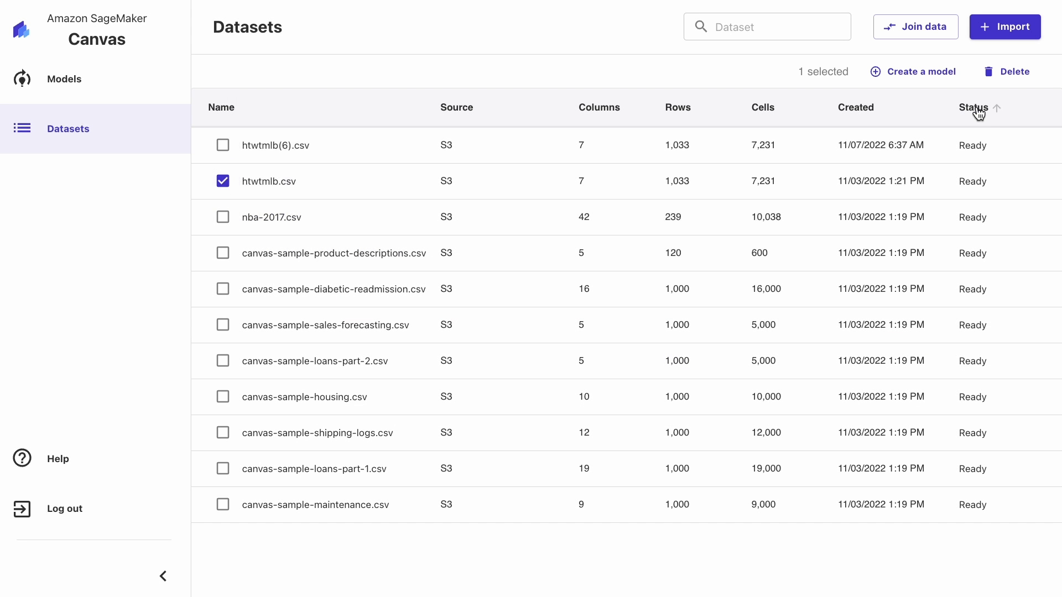
click(933, 77)
click(695, 368)
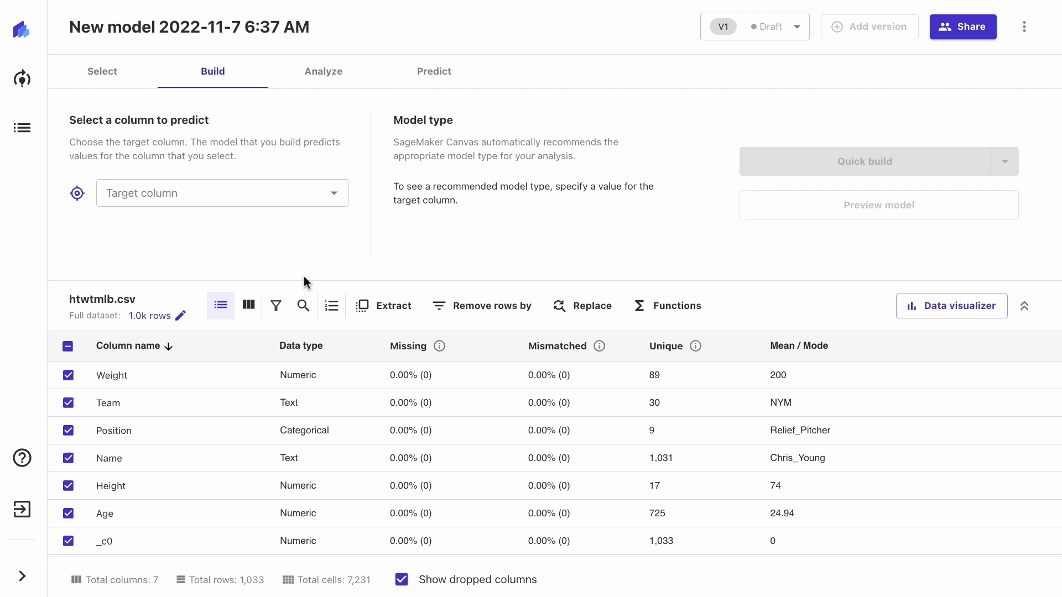
- Sort the dataset's column list by data type and by missing values, each in ascending and descending order
click(308, 351)
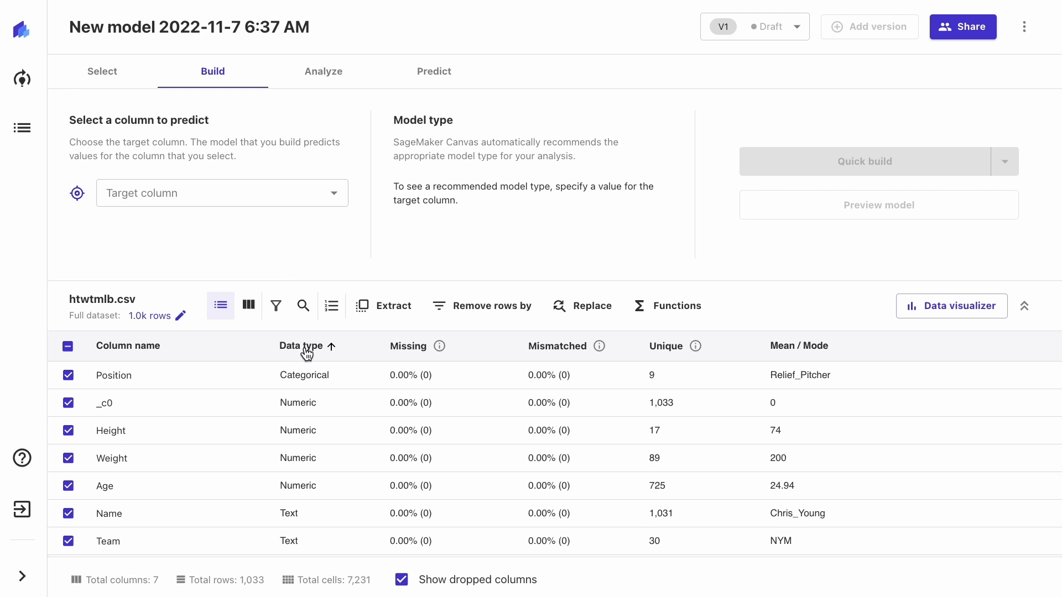
click(308, 350)
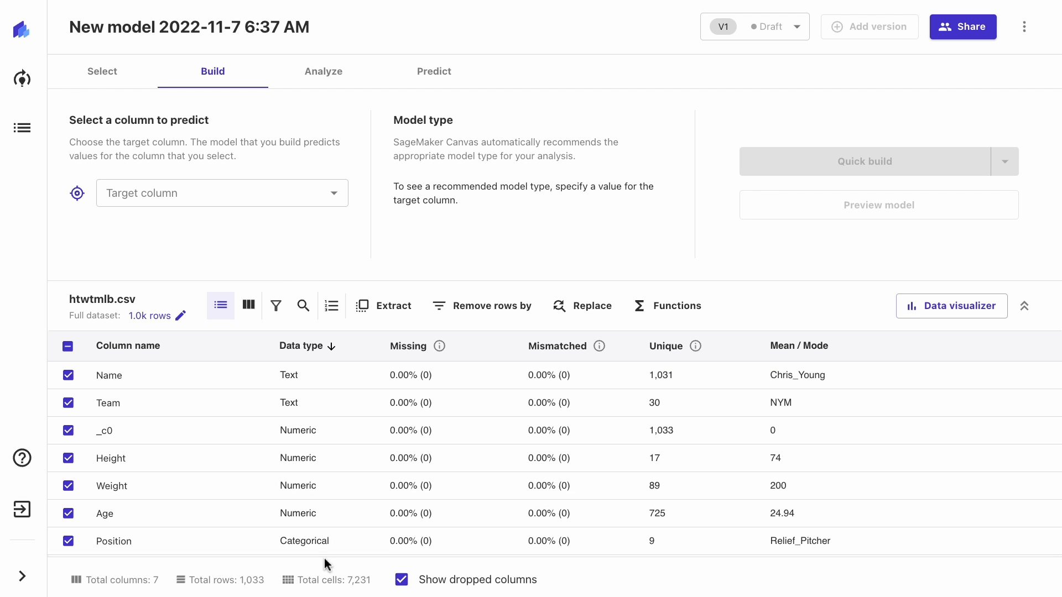
click(410, 348)
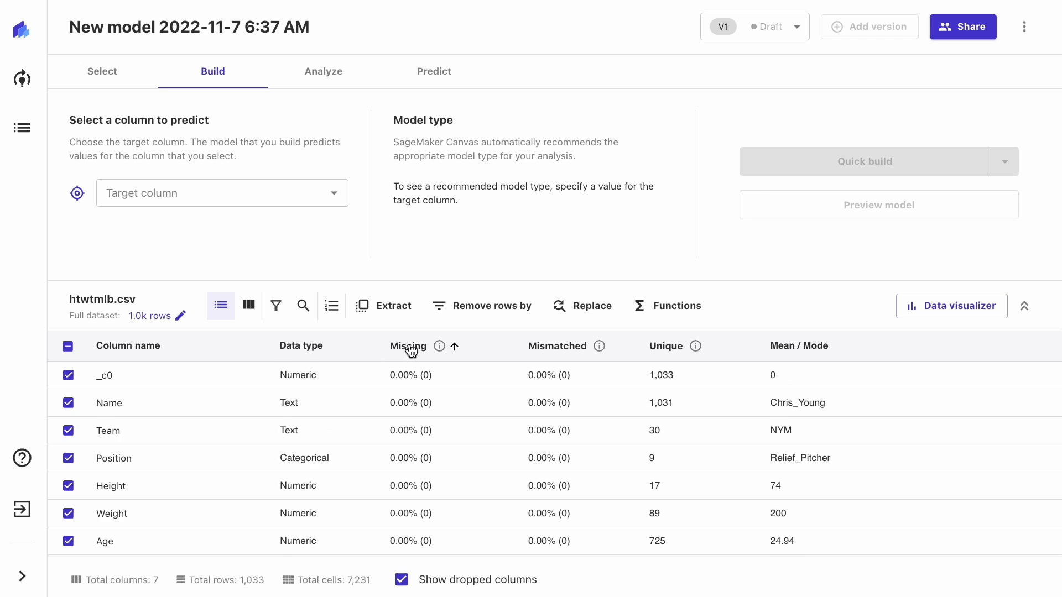
click(413, 353)
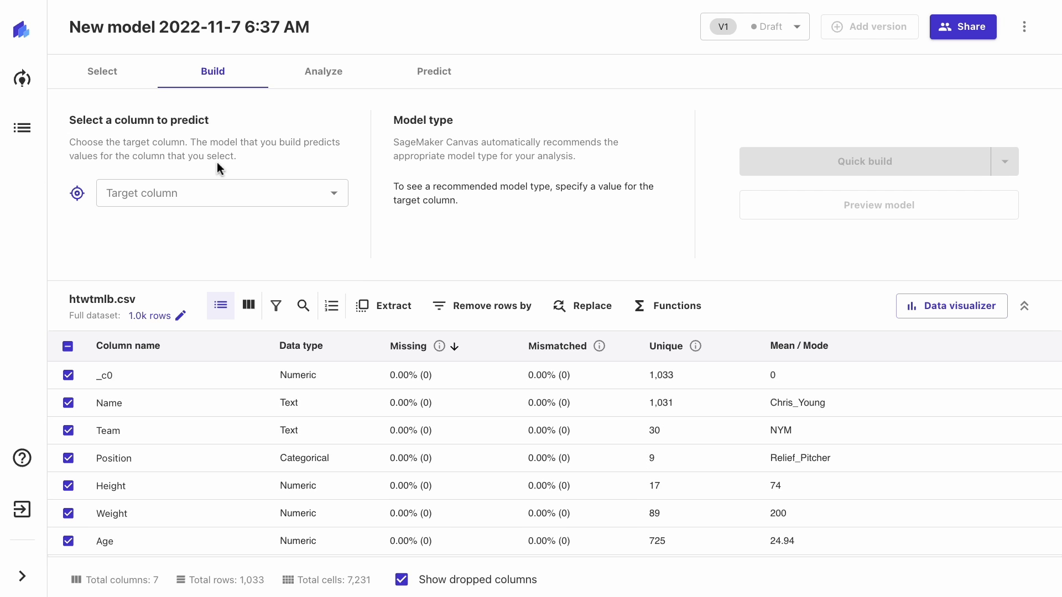
- Set Position as the target column to predict and review the recommended model type
click(227, 195)
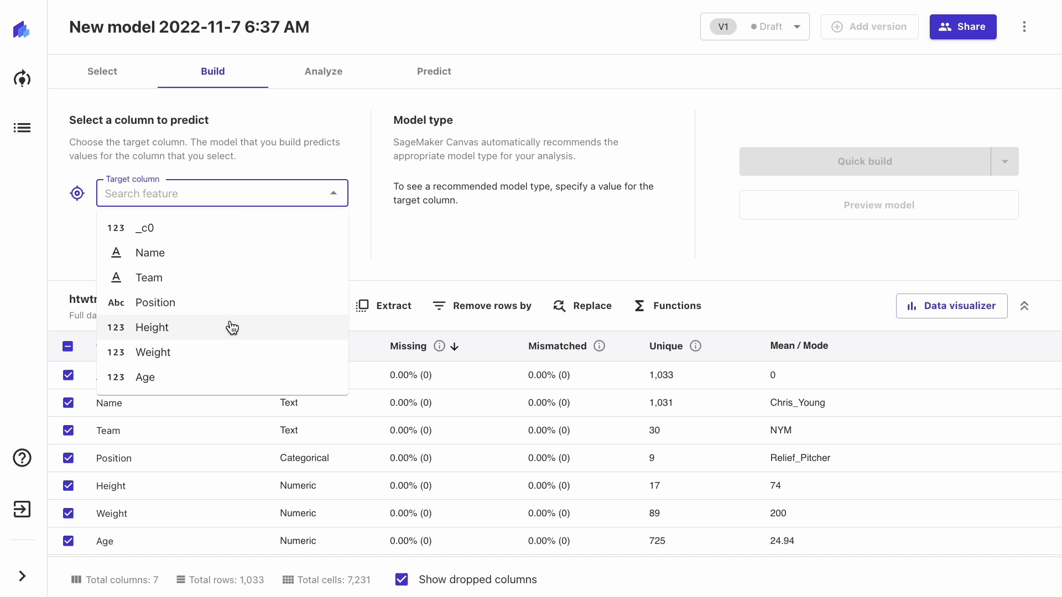
click(151, 307)
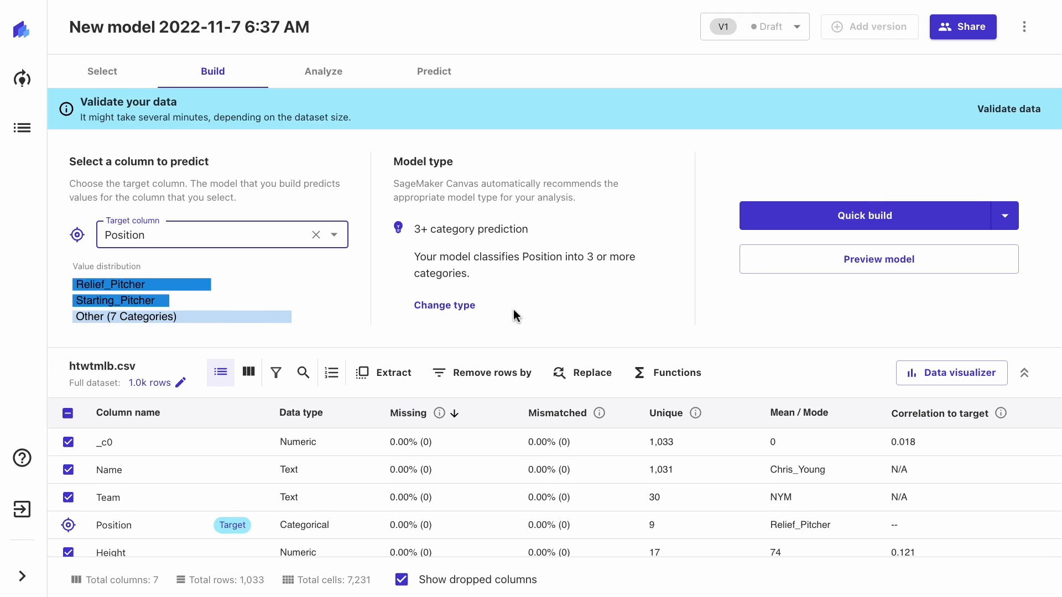
mouse_move(118, 292)
drag(413, 228, 546, 229)
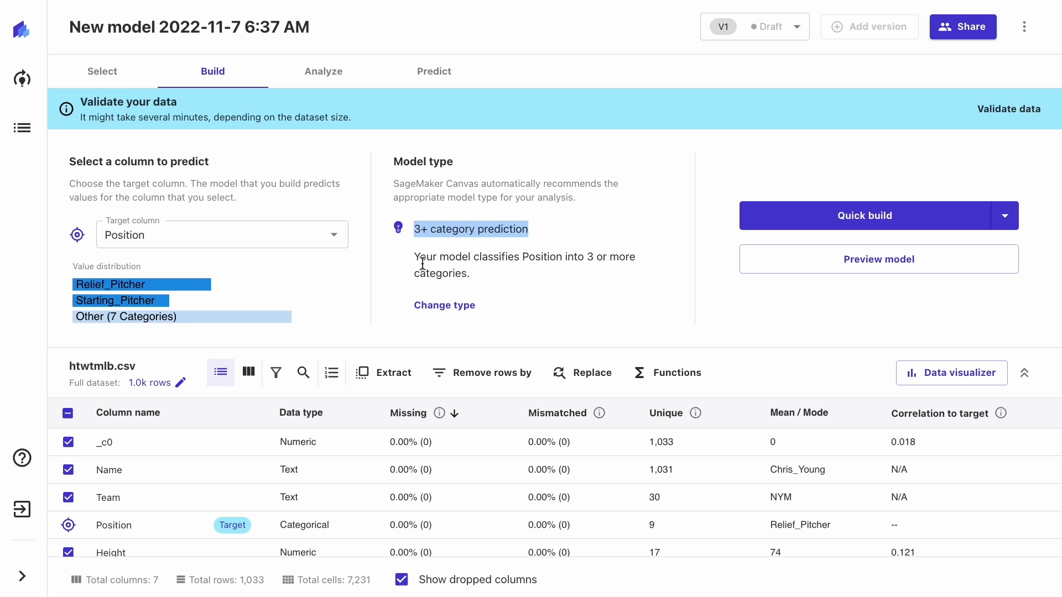
drag(420, 257, 664, 283)
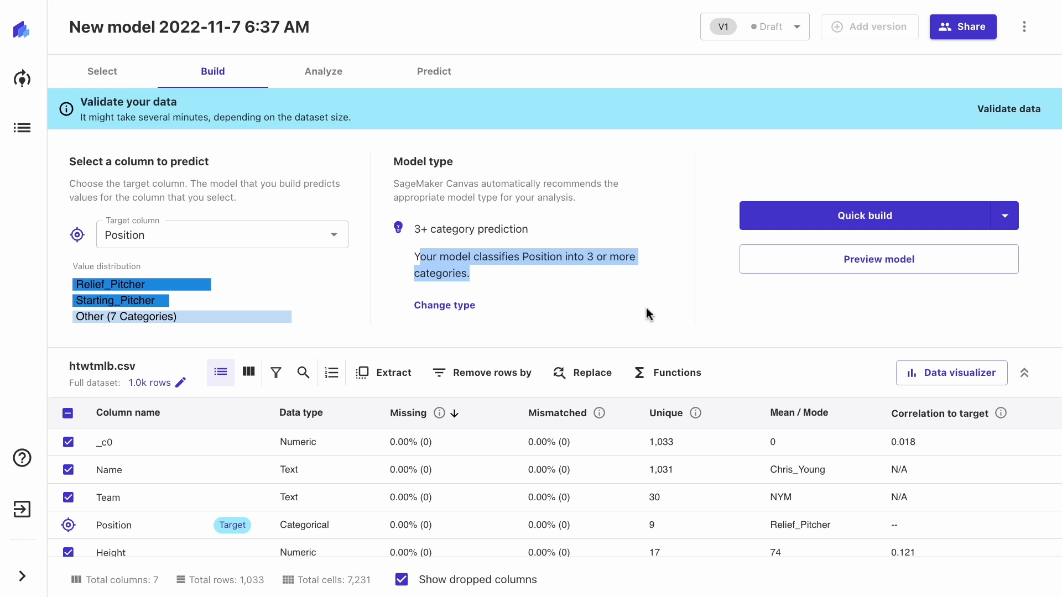
- Review the available model types, keep the 3+ category type, and start a quick build without validating the data
click(451, 306)
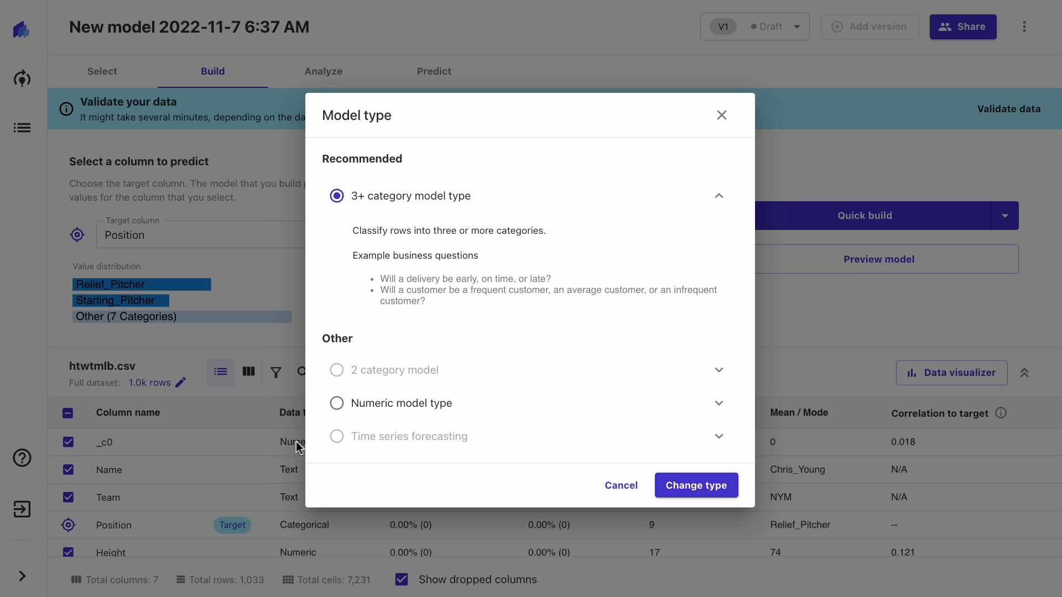
click(624, 488)
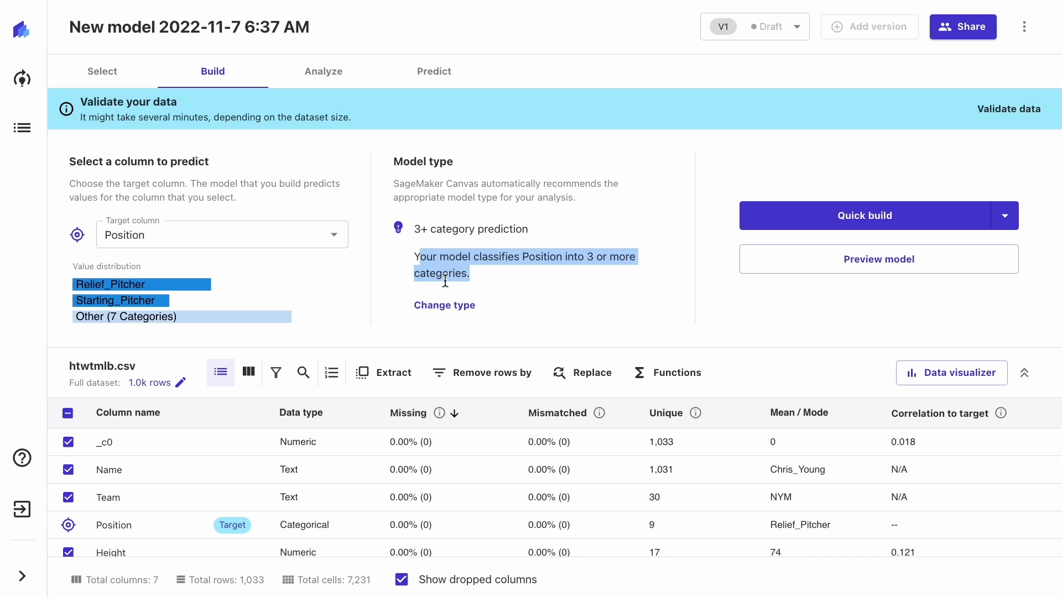
click(873, 294)
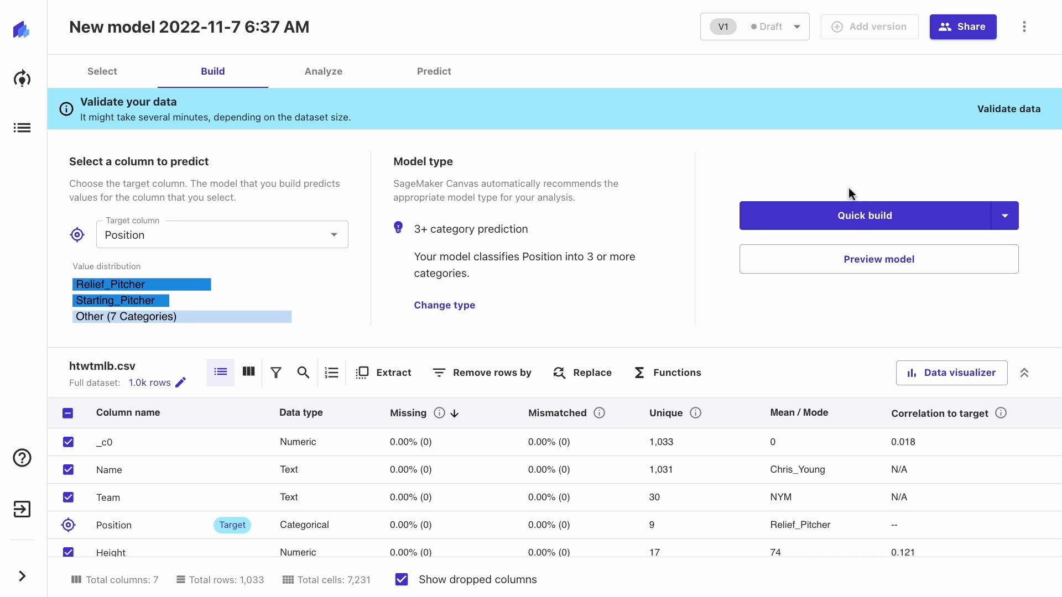
click(846, 219)
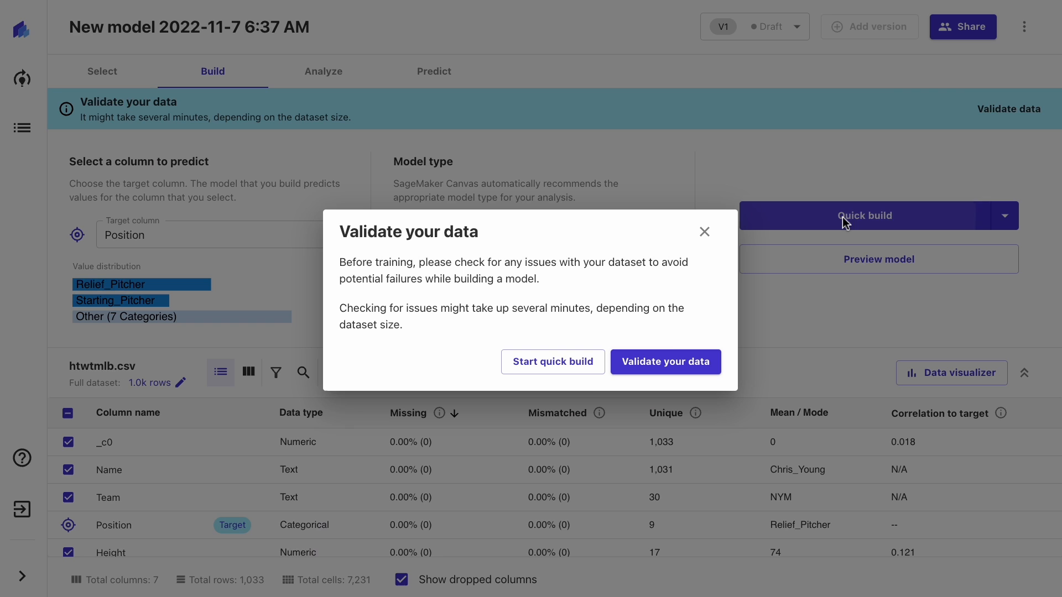
click(570, 365)
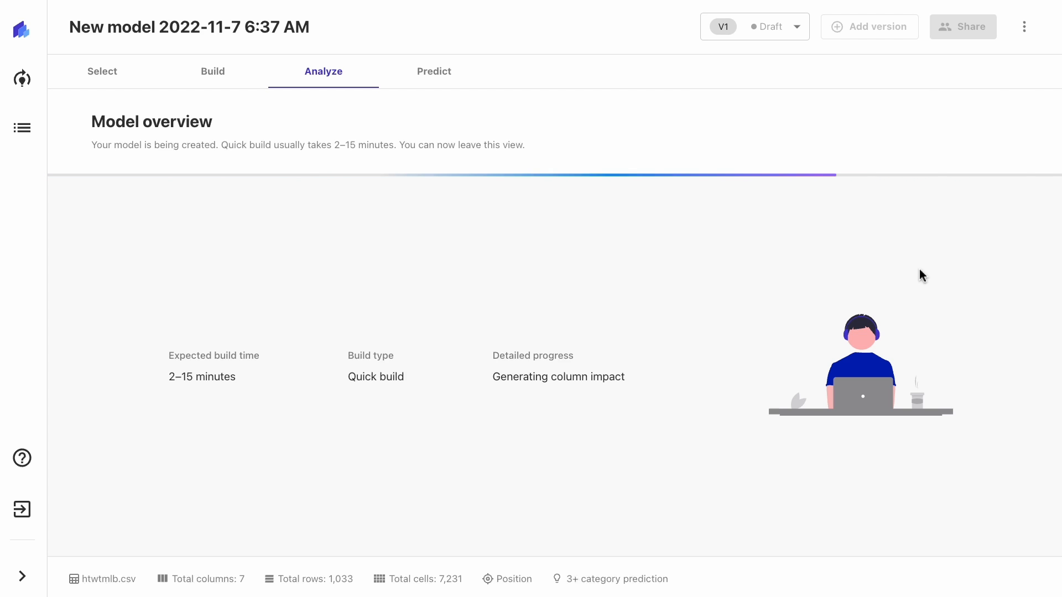
- Open the existing New Baseball Model from the models list and review its prediction accuracy and column impact
click(28, 81)
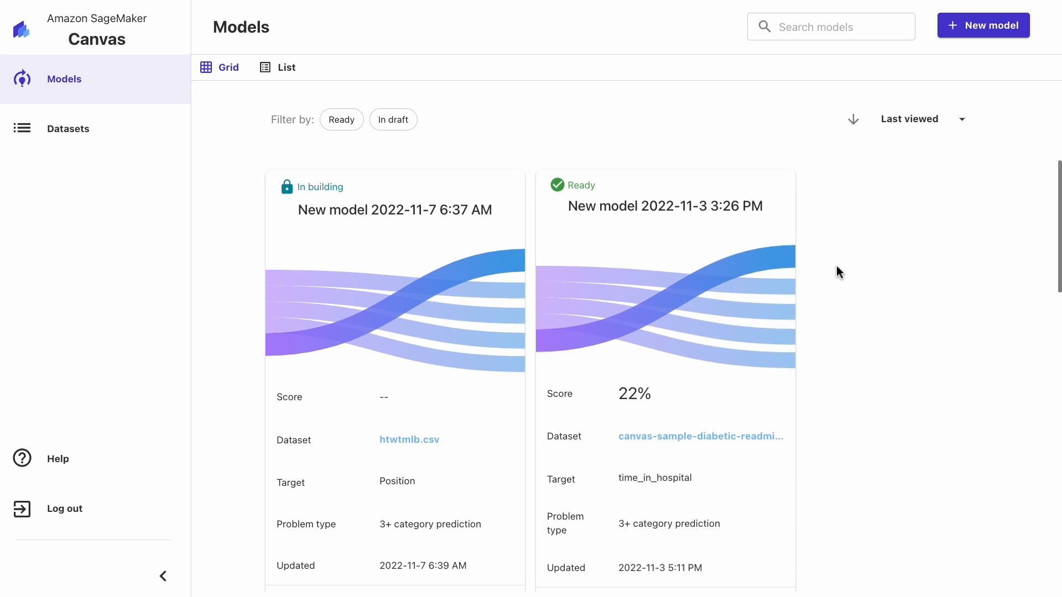
scroll(836, 268, down, 2)
scroll(837, 290, down, 6)
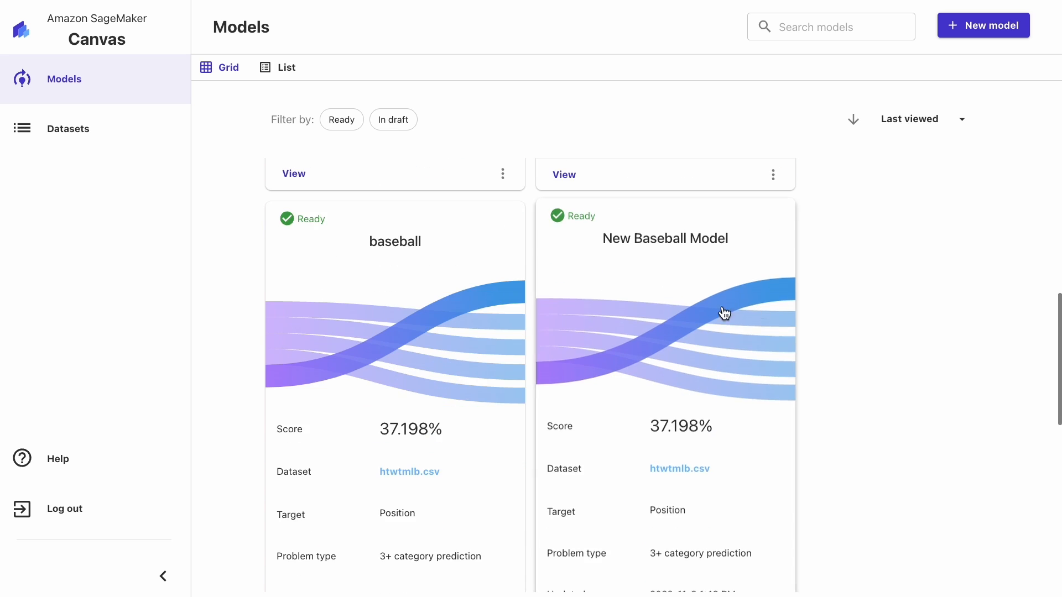
click(723, 310)
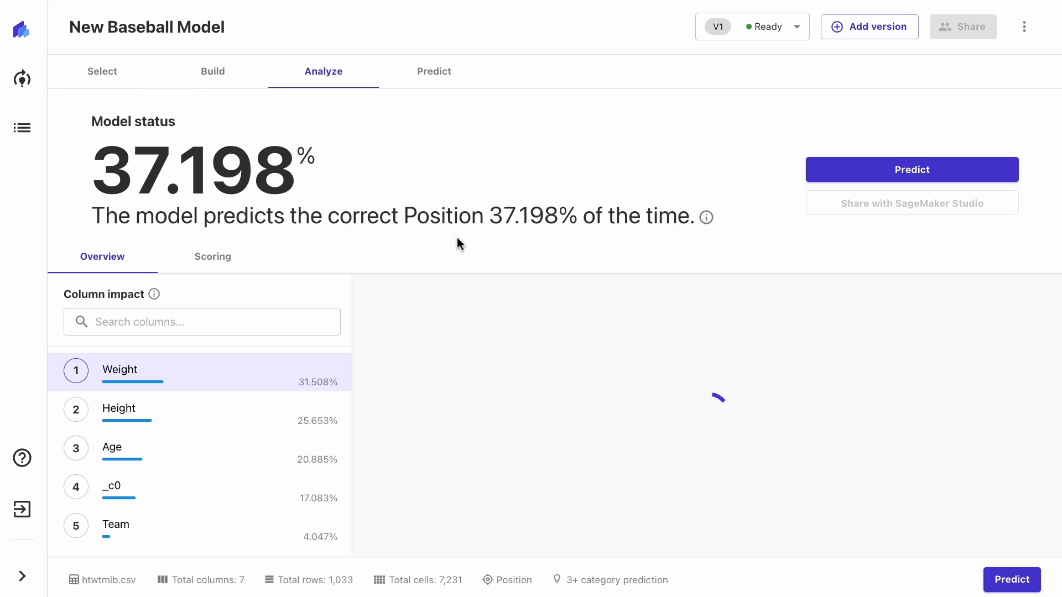
drag(94, 218, 811, 225)
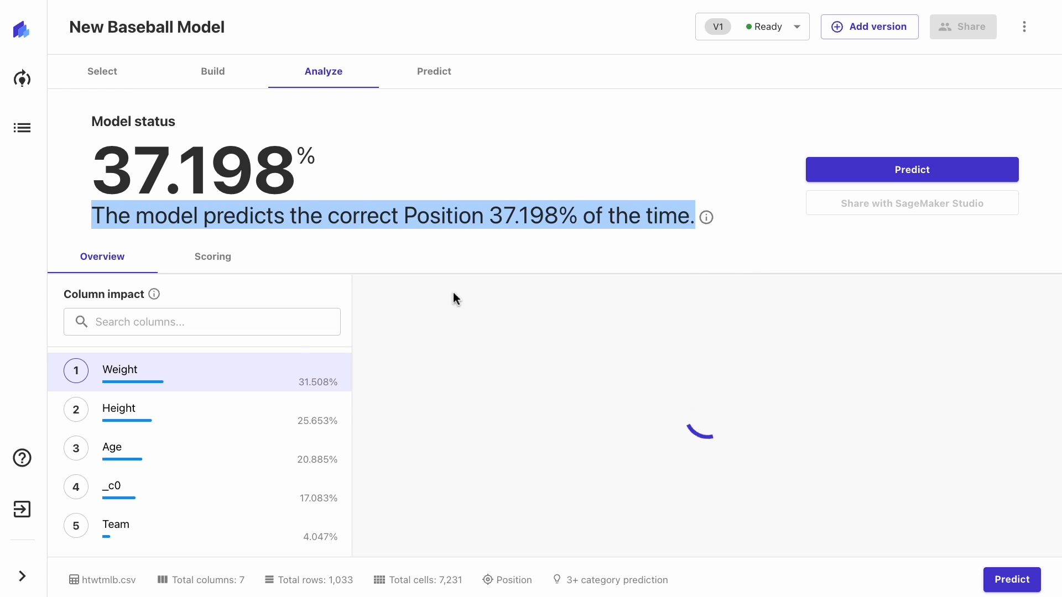
drag(62, 295, 140, 292)
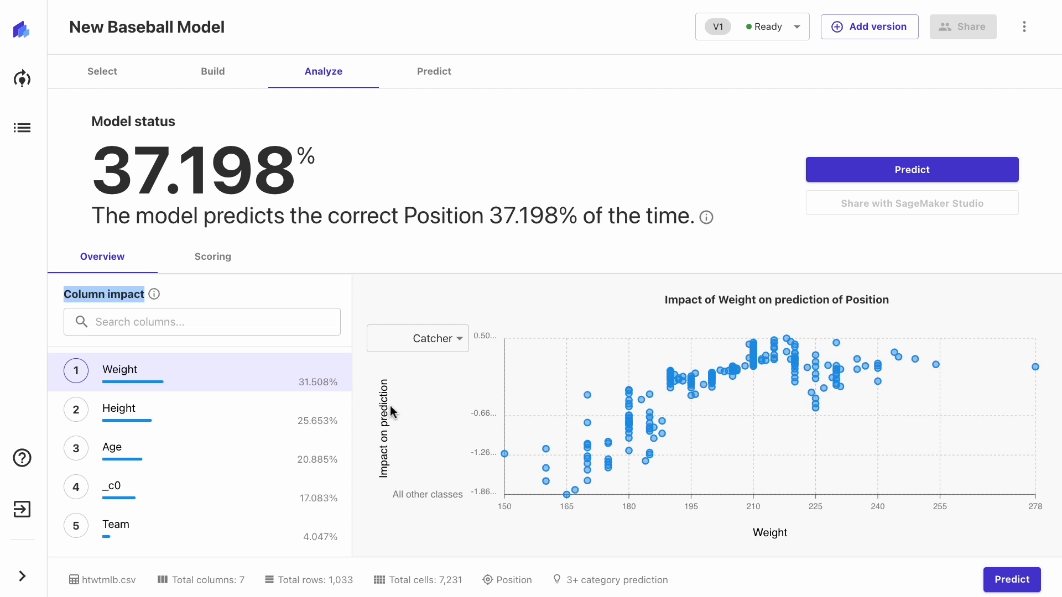
- Compare Weight's impact on the Position prediction by showing the plot for Designated_Hitter and again for Catcher
click(449, 338)
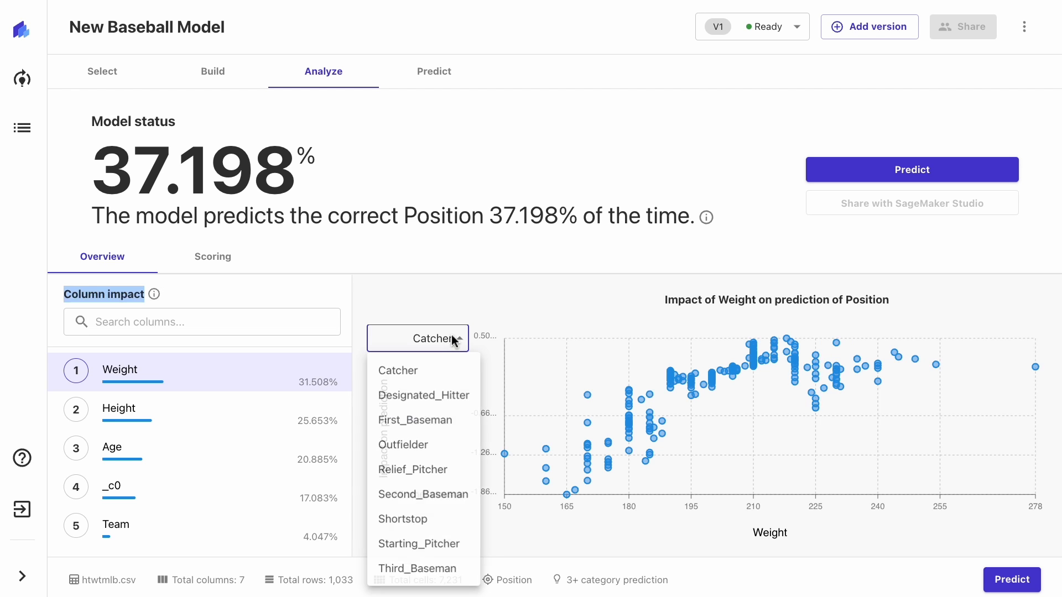
click(416, 397)
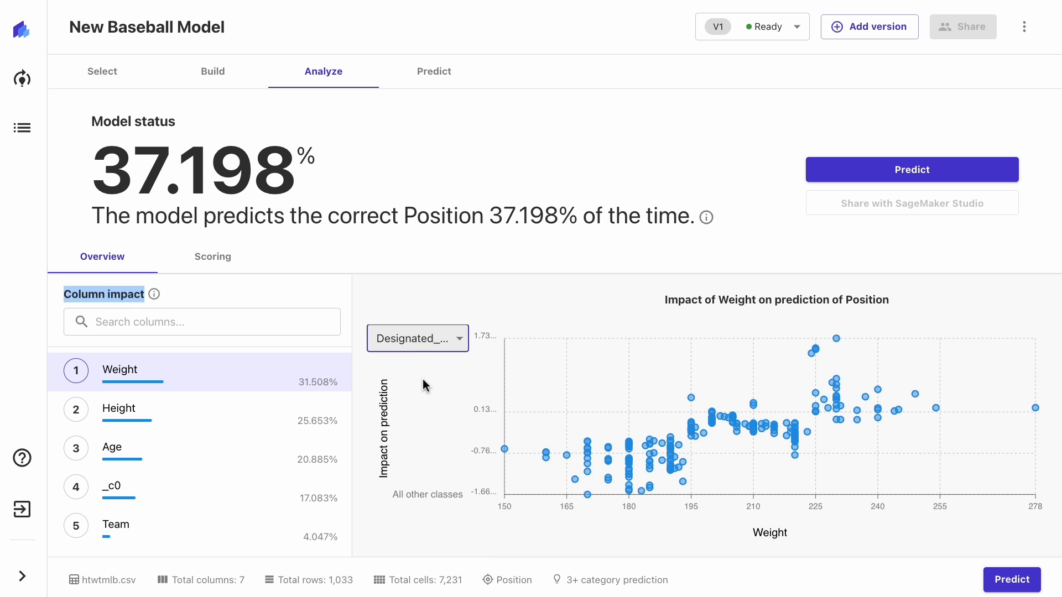
click(419, 342)
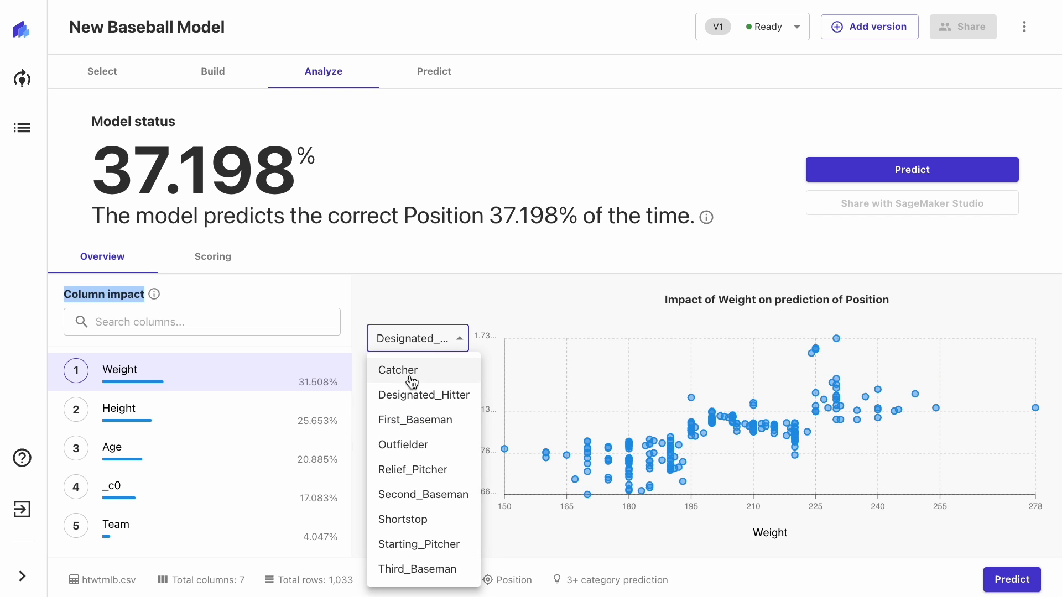
click(411, 379)
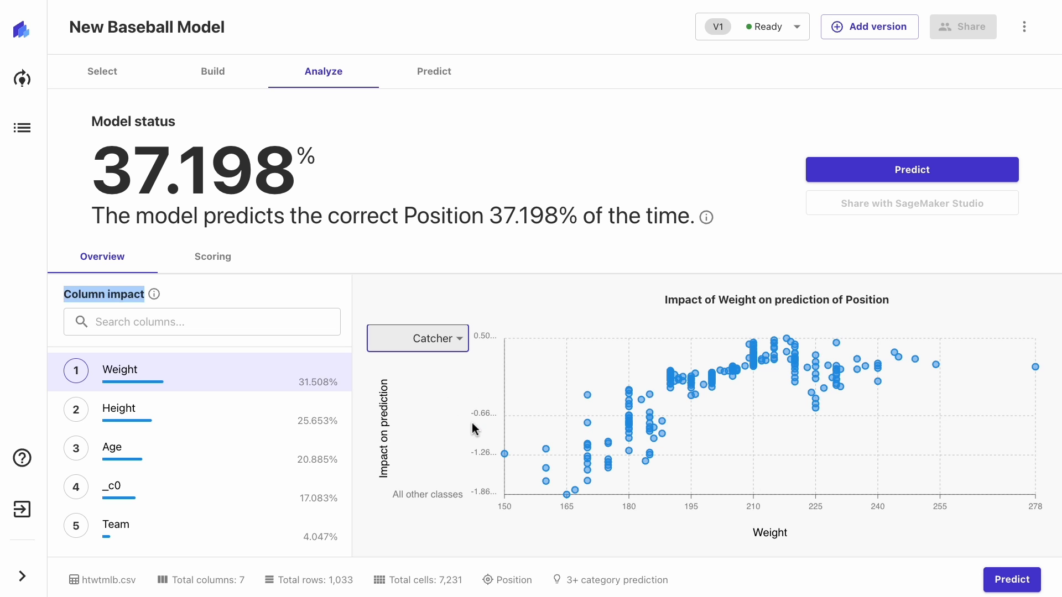
- Examine the model's scoring, including the Predicted vs. Actual diagram and the accuracy insight for Relief_Pitcher predictions
click(228, 268)
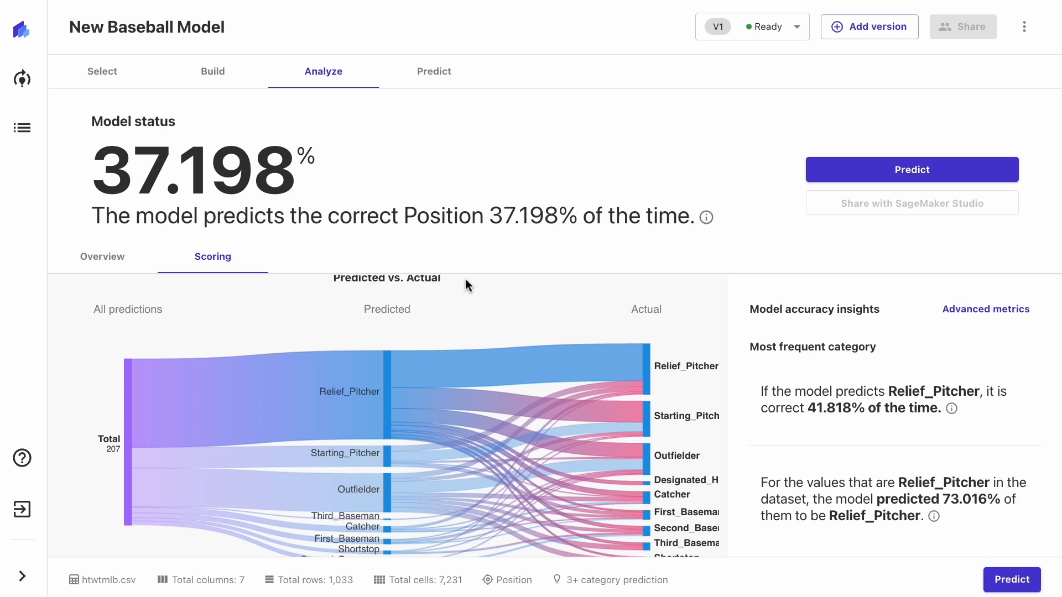
mouse_move(263, 424)
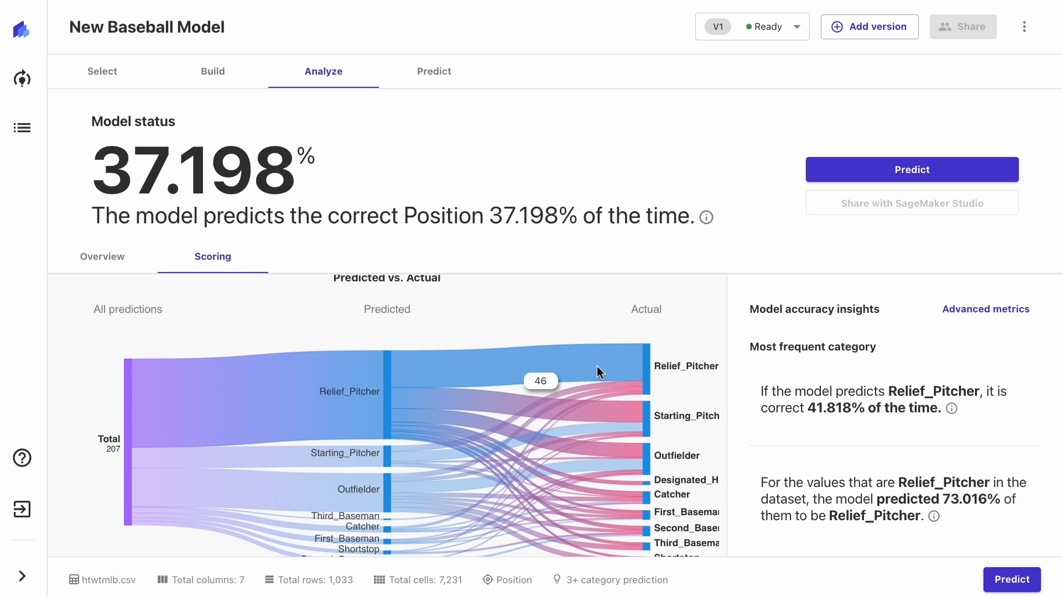
scroll(616, 370, down, 1)
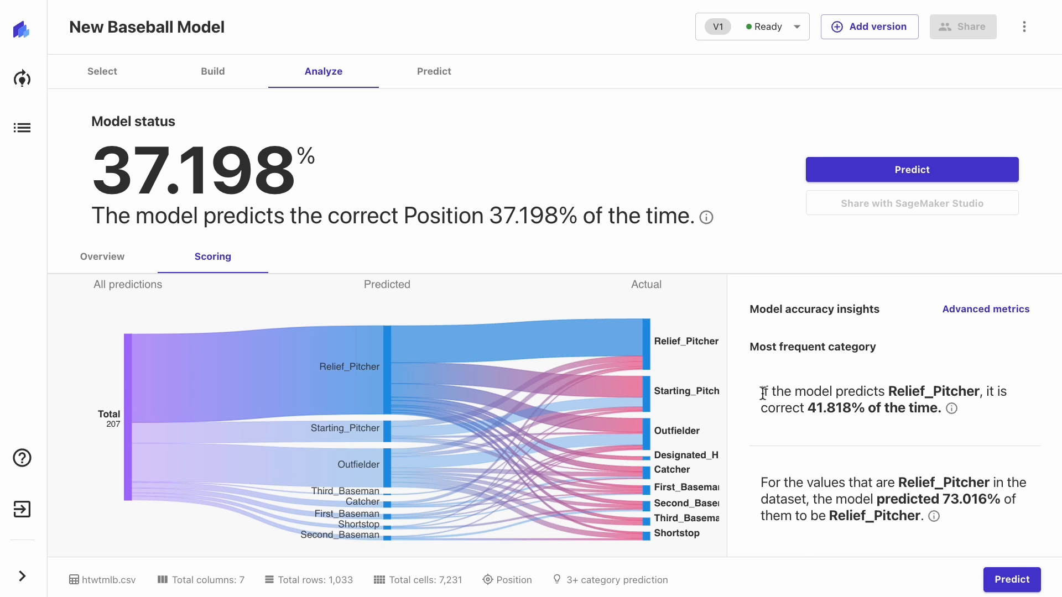
drag(761, 394, 1024, 409)
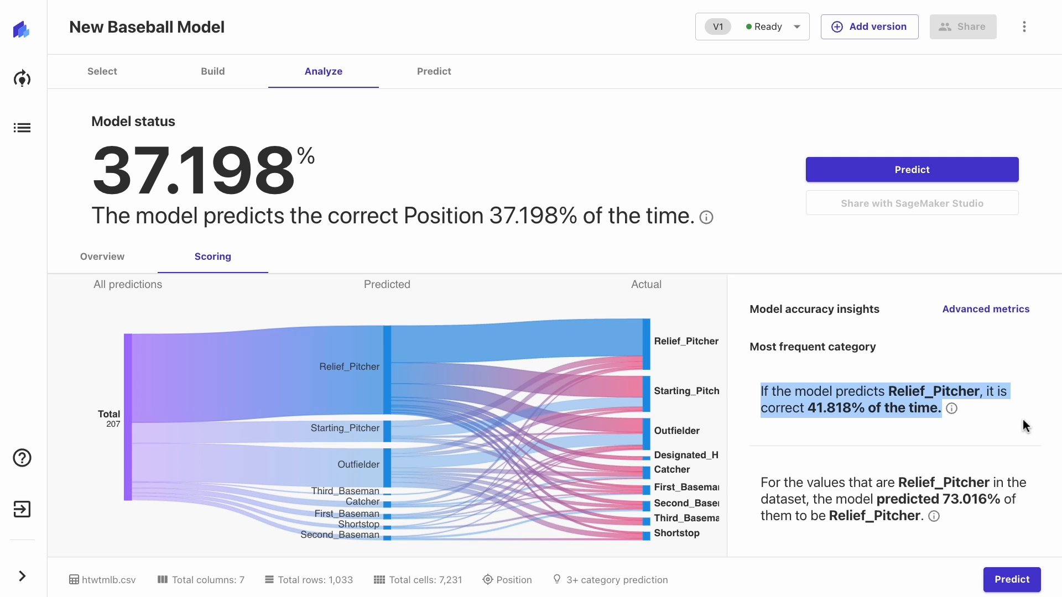
- Review the advanced metrics with the confusion matrix and Catcher class scores, and check the model's version list
click(1017, 309)
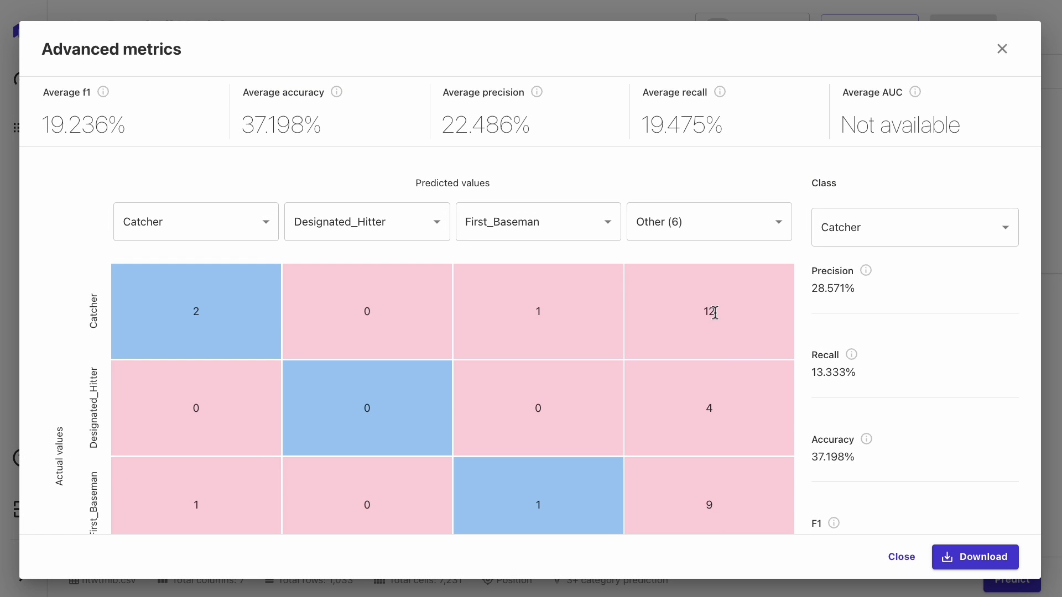
scroll(863, 348, down, 2)
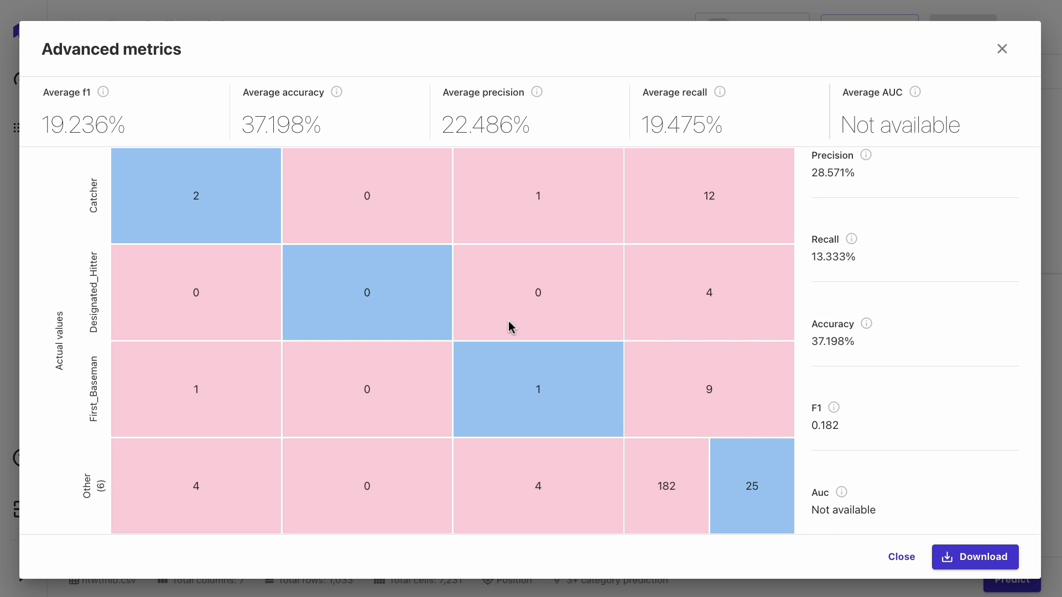
scroll(510, 327, up, 2)
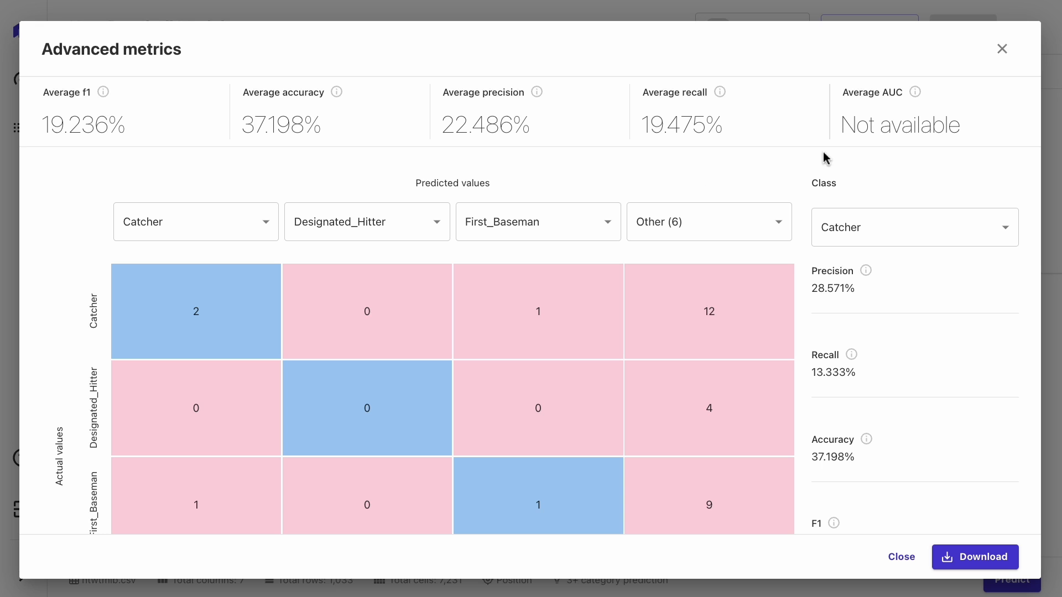
scroll(863, 199, down, 2)
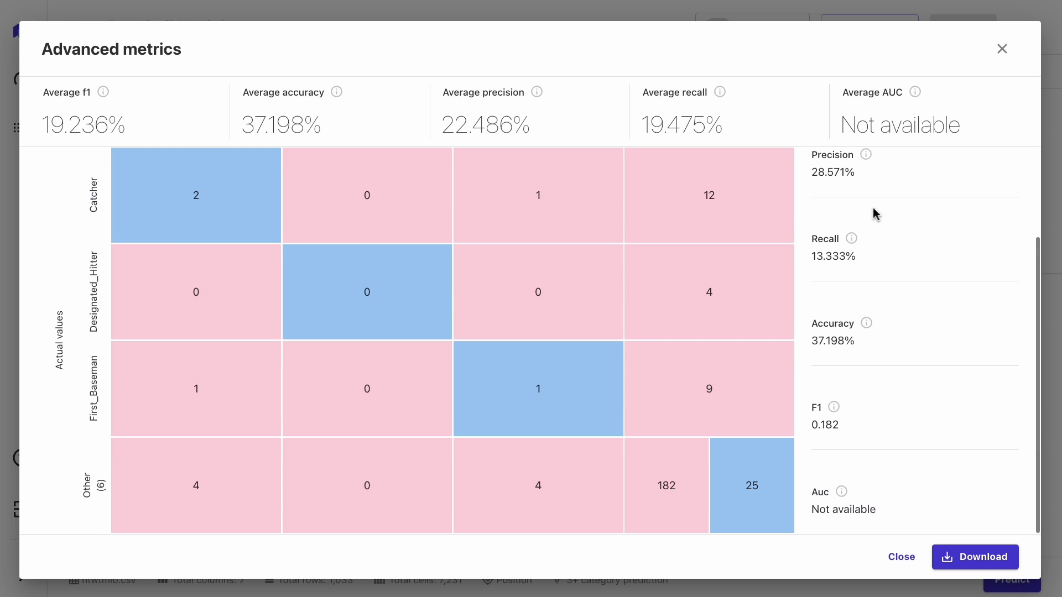
click(1002, 49)
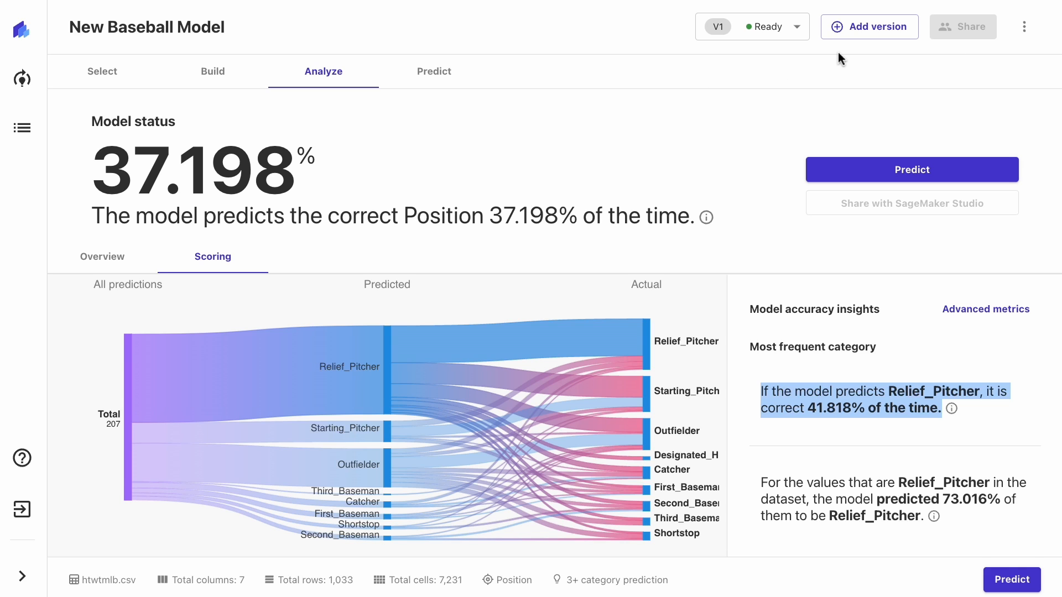
click(801, 29)
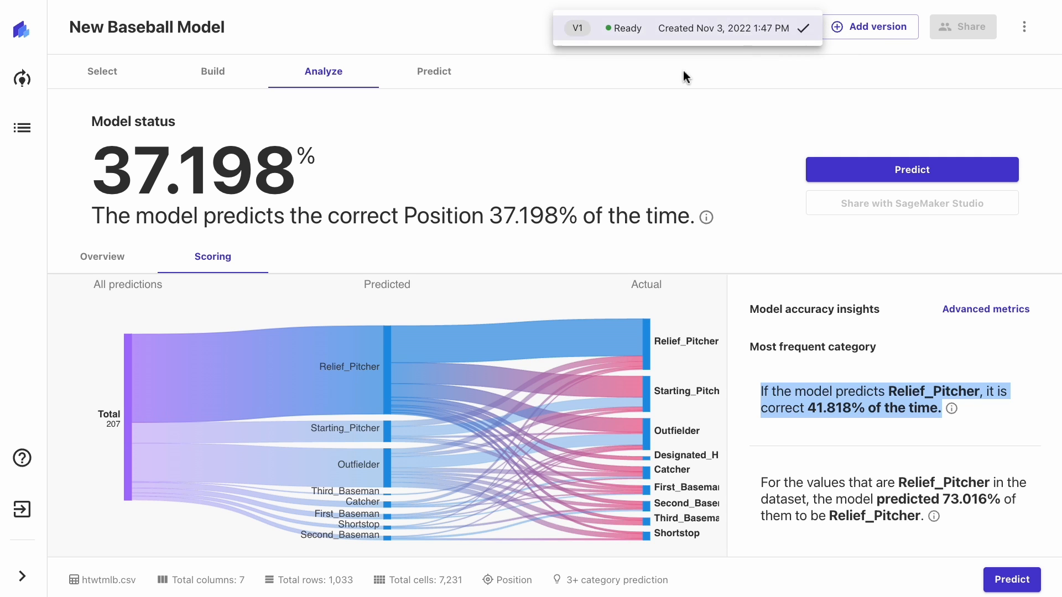
click(802, 127)
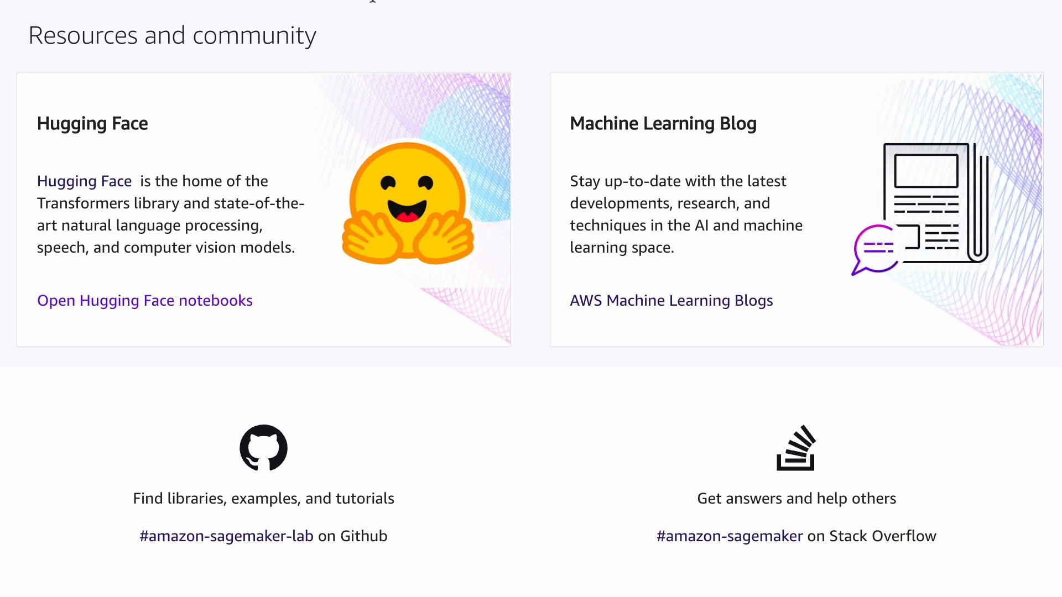
- Open boto3.readthedocs.io/en/latest/reference/services/s3.html in the browser and look through the documentation's available services
text(boto3.readthedocs.io/en/latest/reference/services/s3.html)
key(Return)
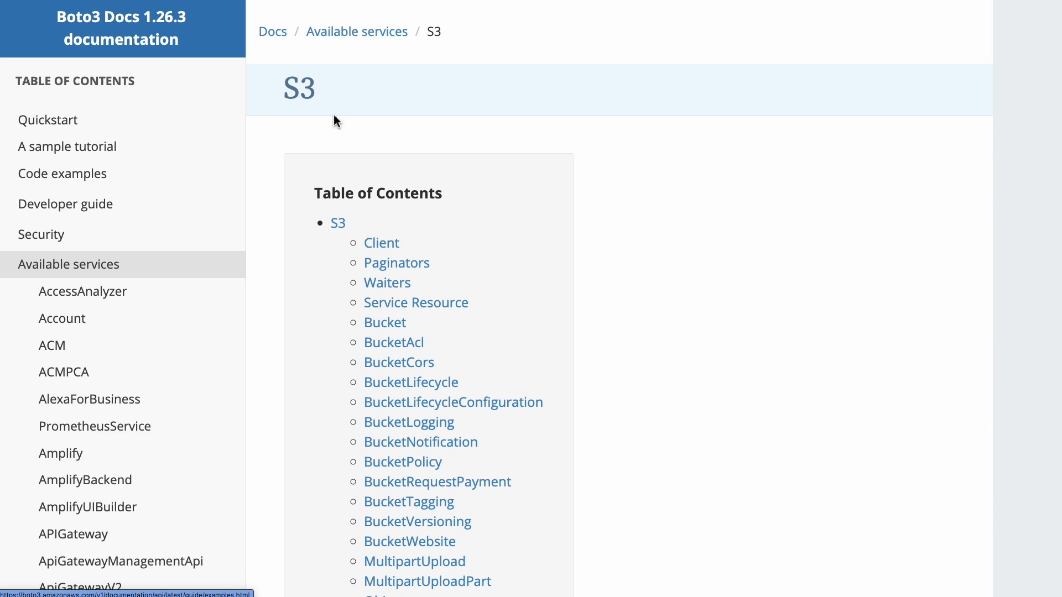
scroll(143, 445, down, 20)
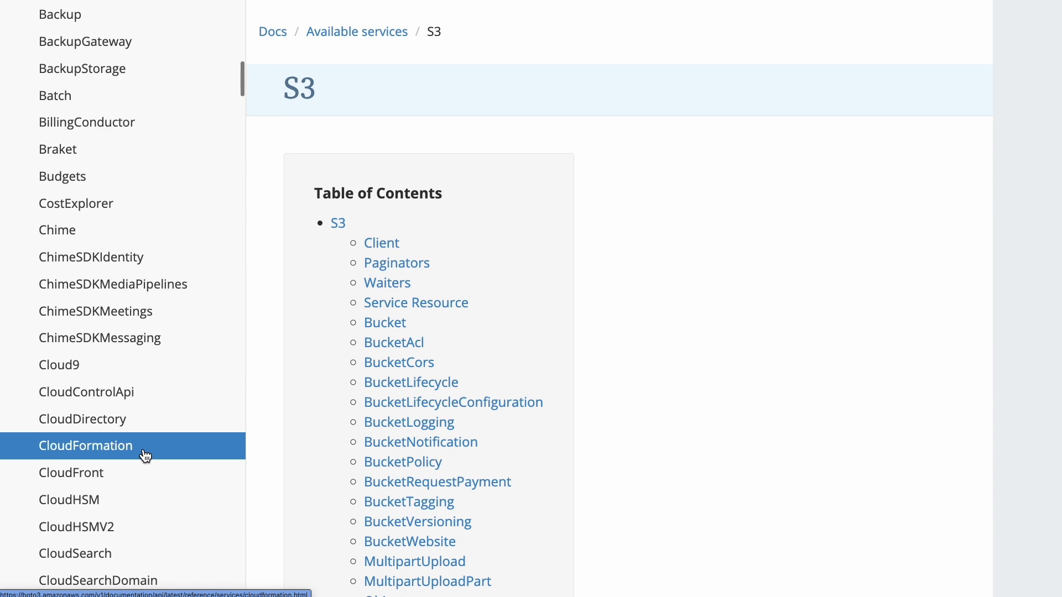
scroll(146, 454, up, 8)
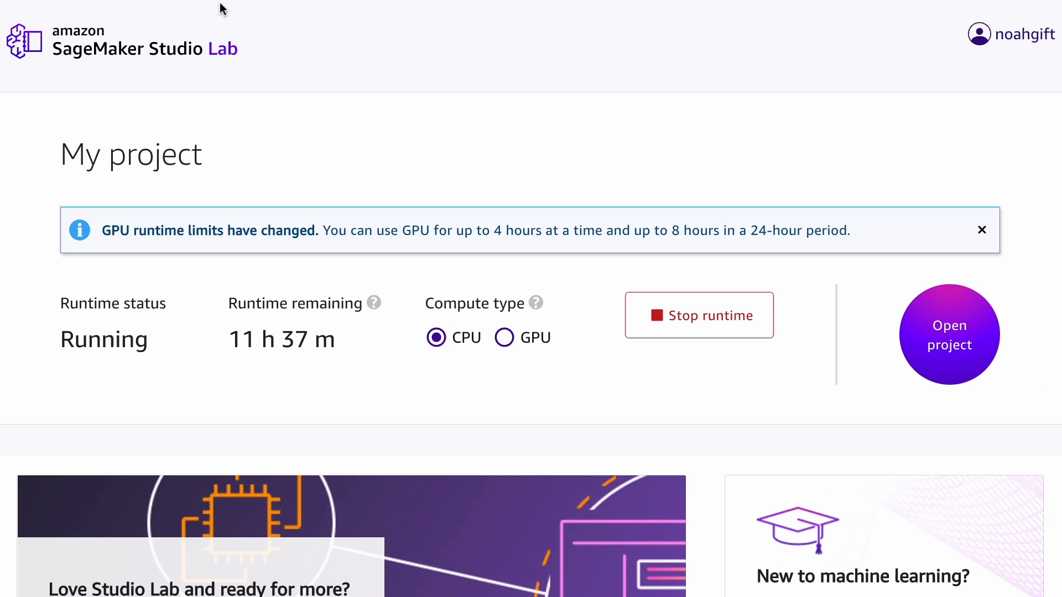
- Search Google for "call sagemaker canvas python" and look through the results
text(call sagema)
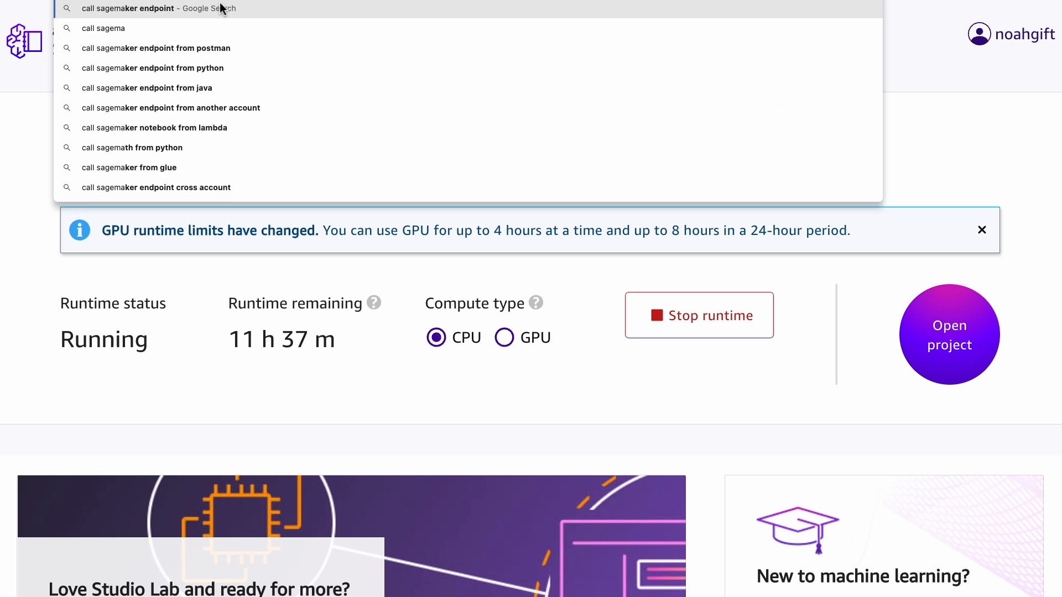
text(ker canvas pytho)
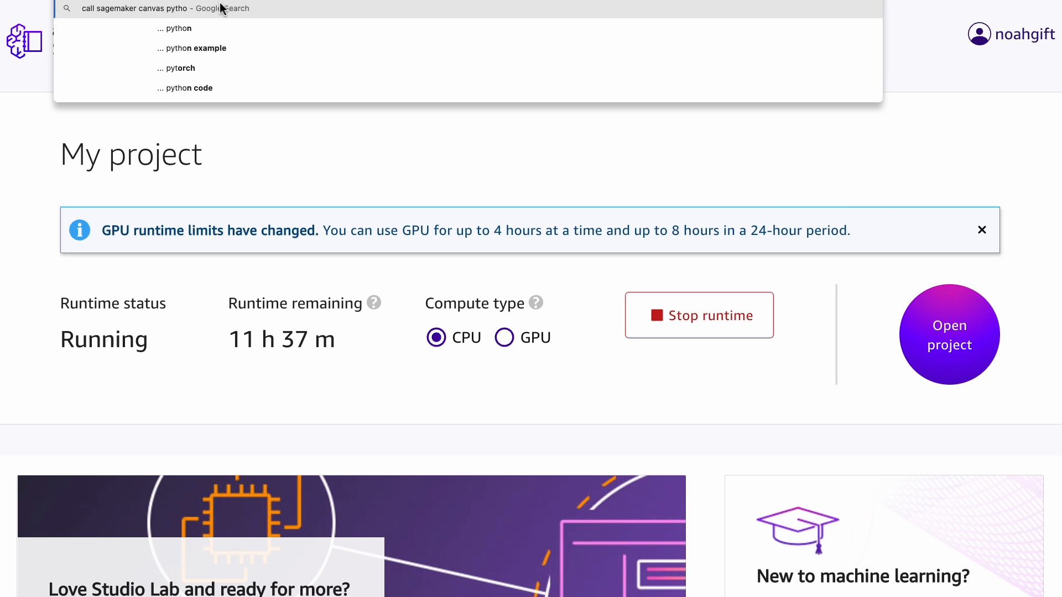
text(n)
key(Return)
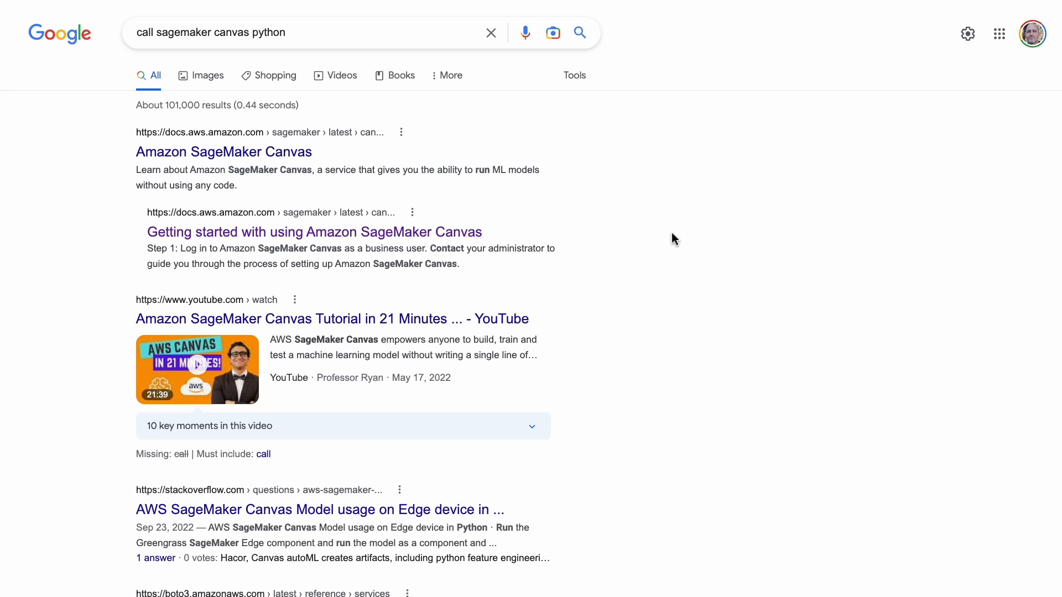
scroll(672, 239, down, 3)
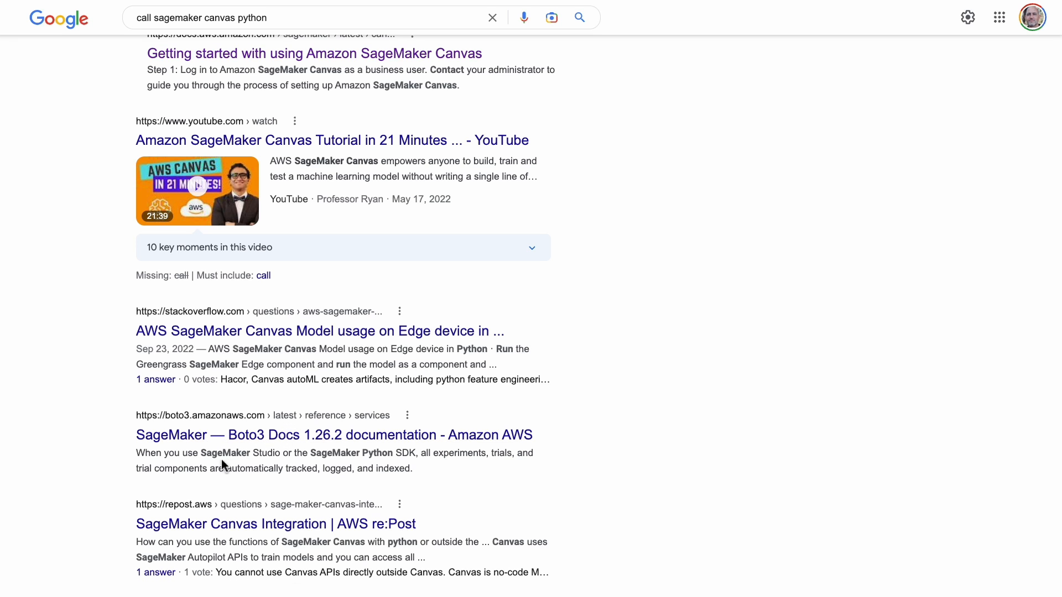
- Open the SageMaker Boto3 documentation from the search results and view its Client section
drag(206, 453, 409, 459)
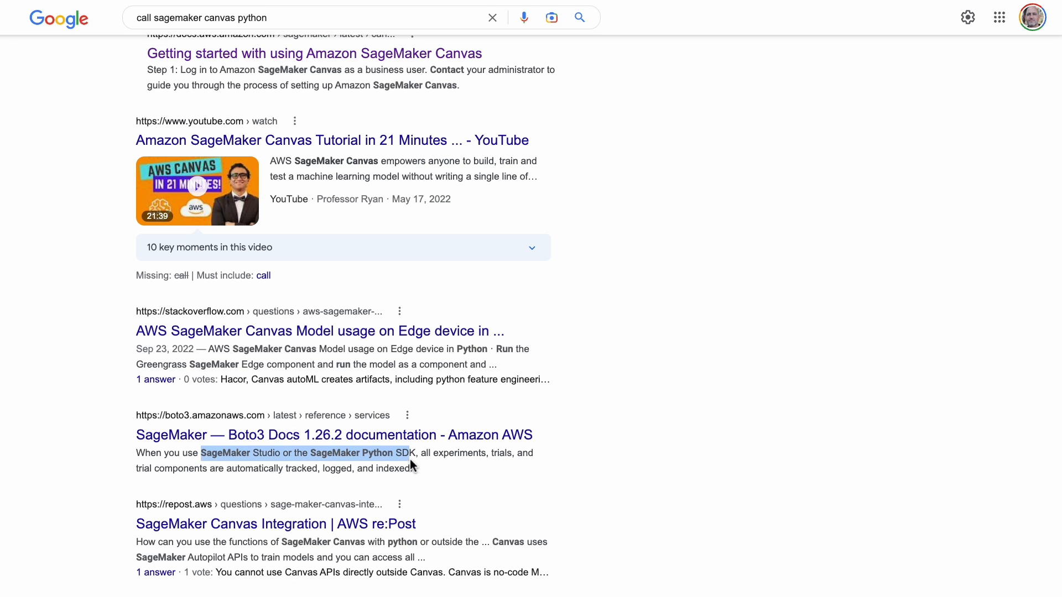
click(283, 435)
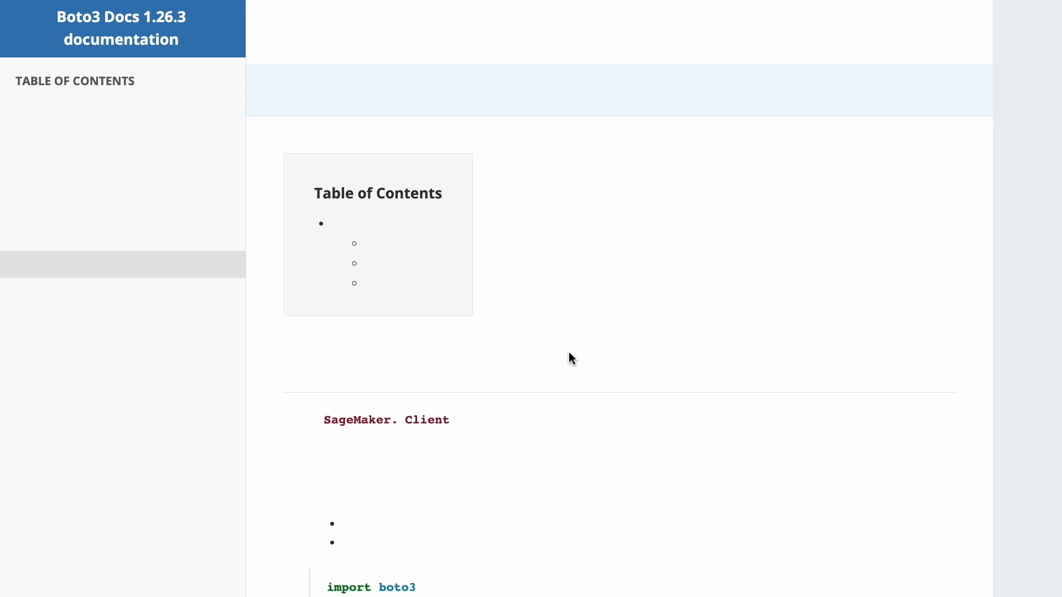
scroll(665, 275, down, 10)
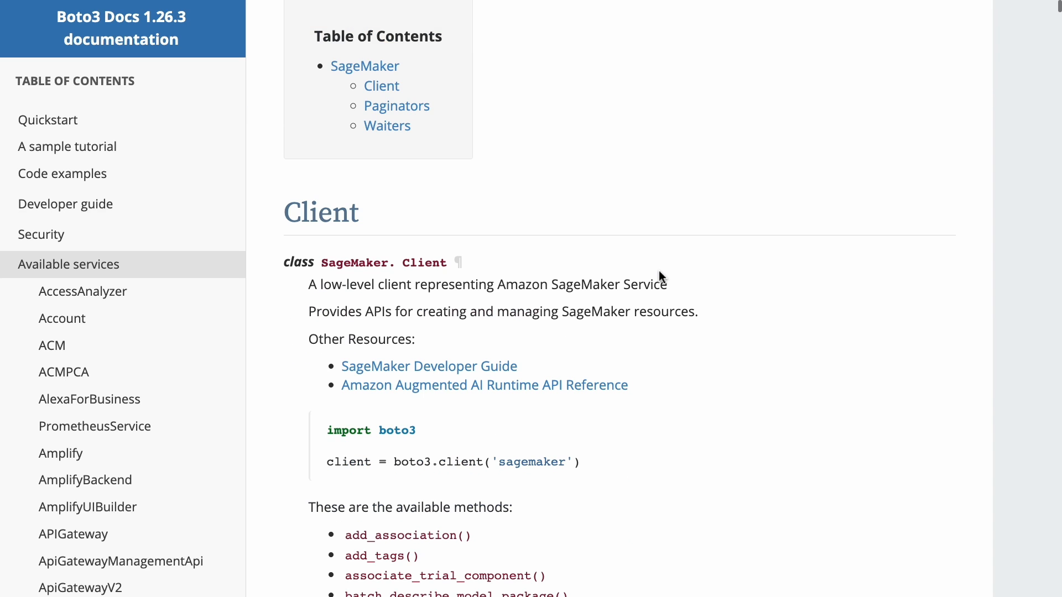
- Look through the available methods of the SageMaker client in the Boto3 documentation
scroll(666, 276, down, 15)
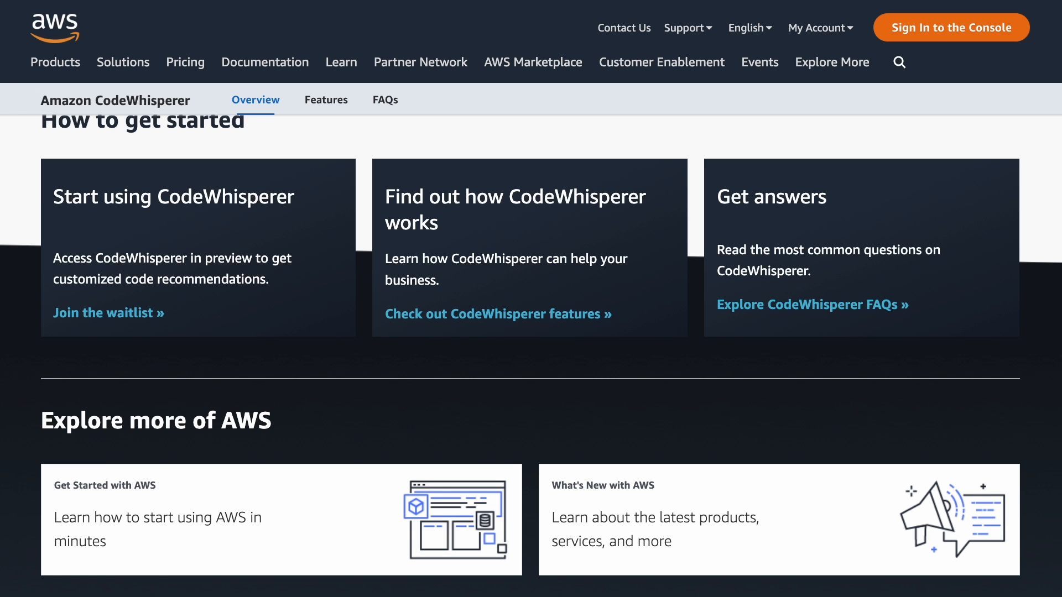
- Open the AWS Management Console from the CodeWhisperer page and switch the region to US East (Ohio)
click(821, 28)
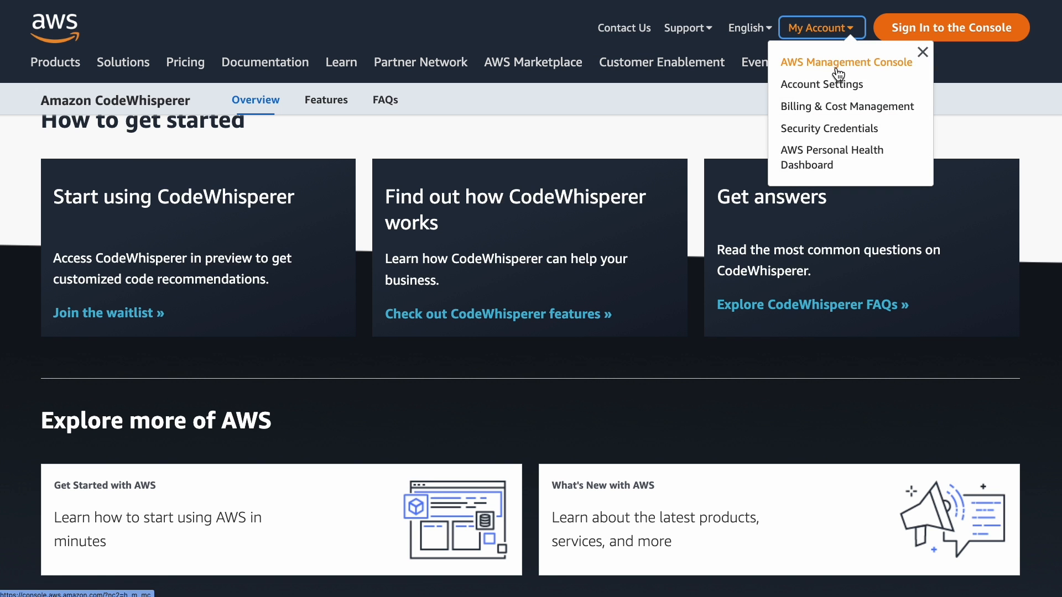
click(841, 59)
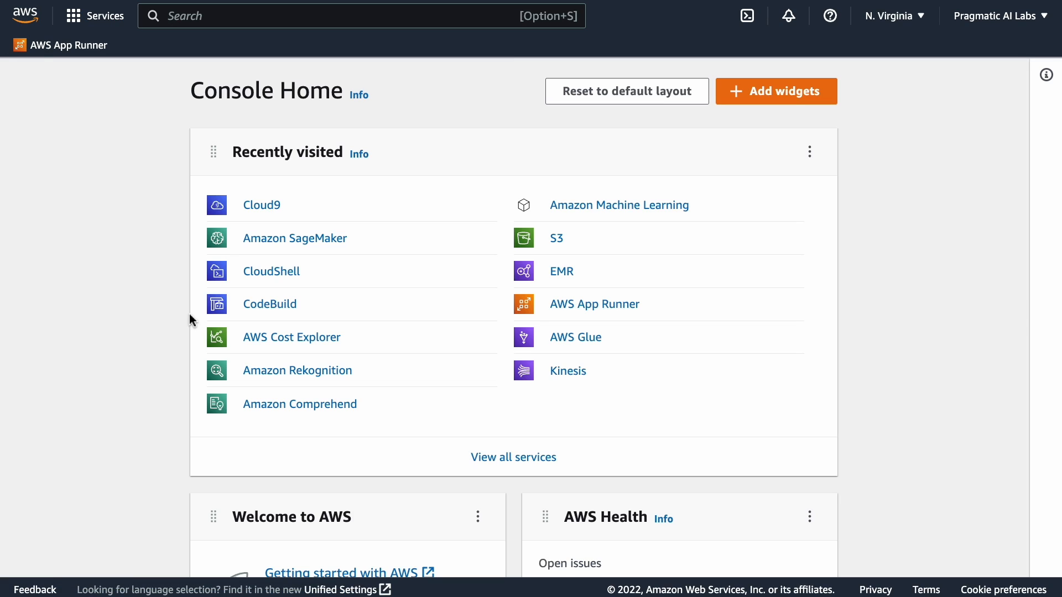
click(912, 22)
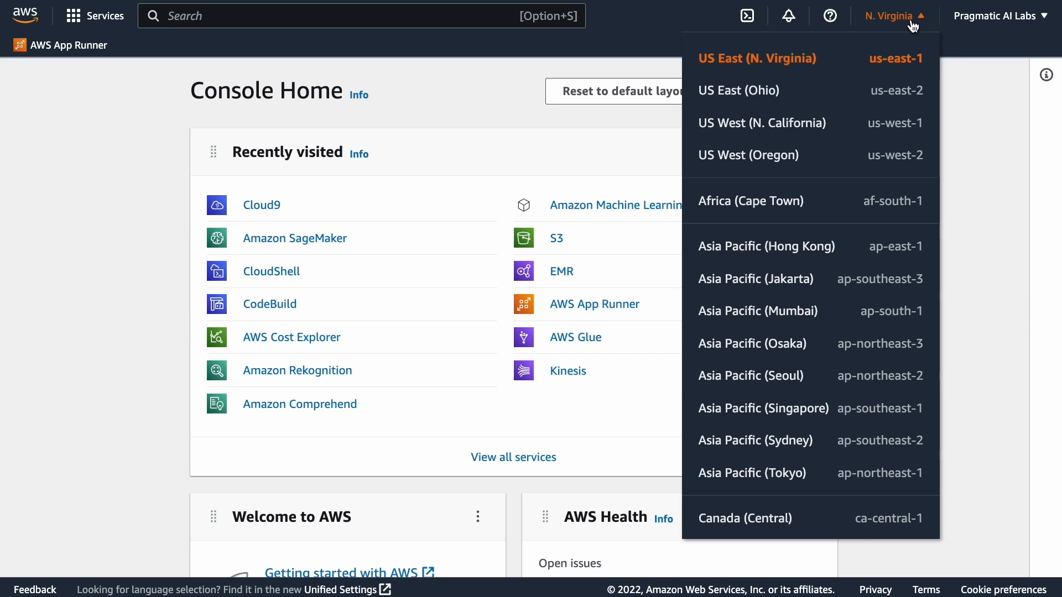
click(749, 101)
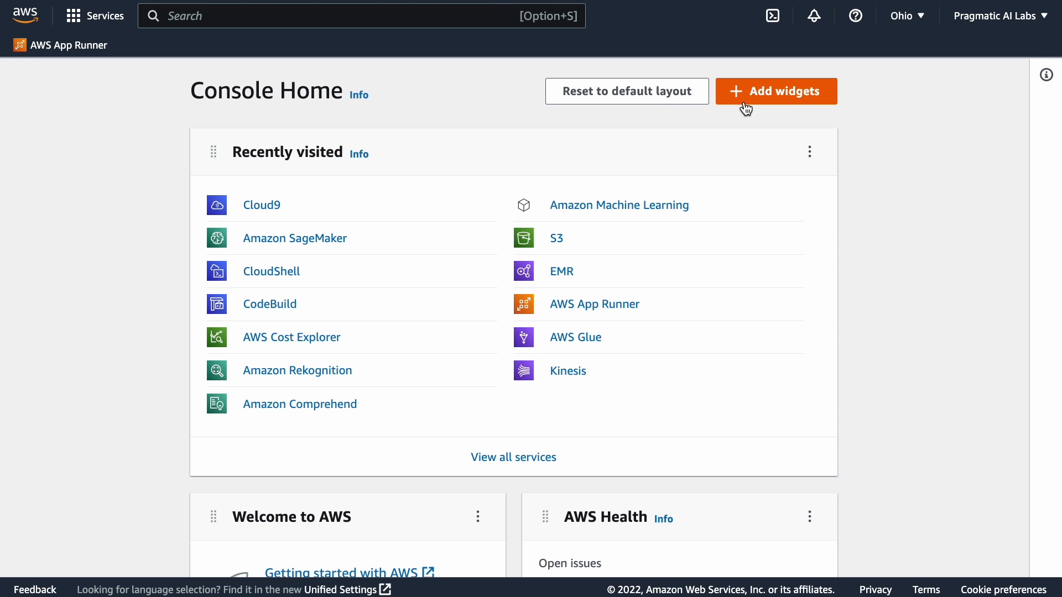
- Open the Amazon SageMaker control panel and launch Studio for the default user
click(289, 246)
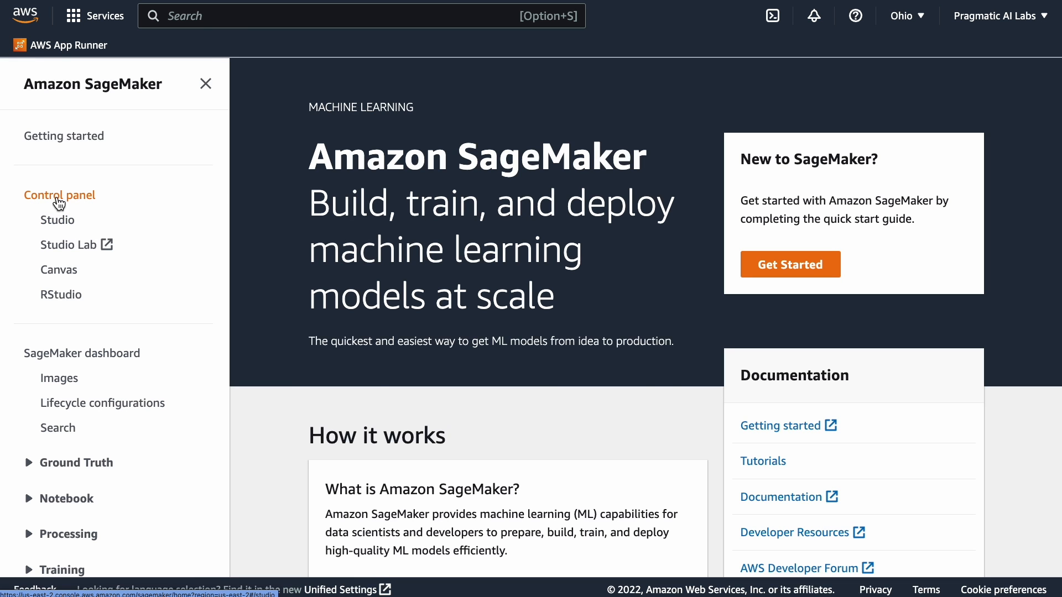
click(58, 204)
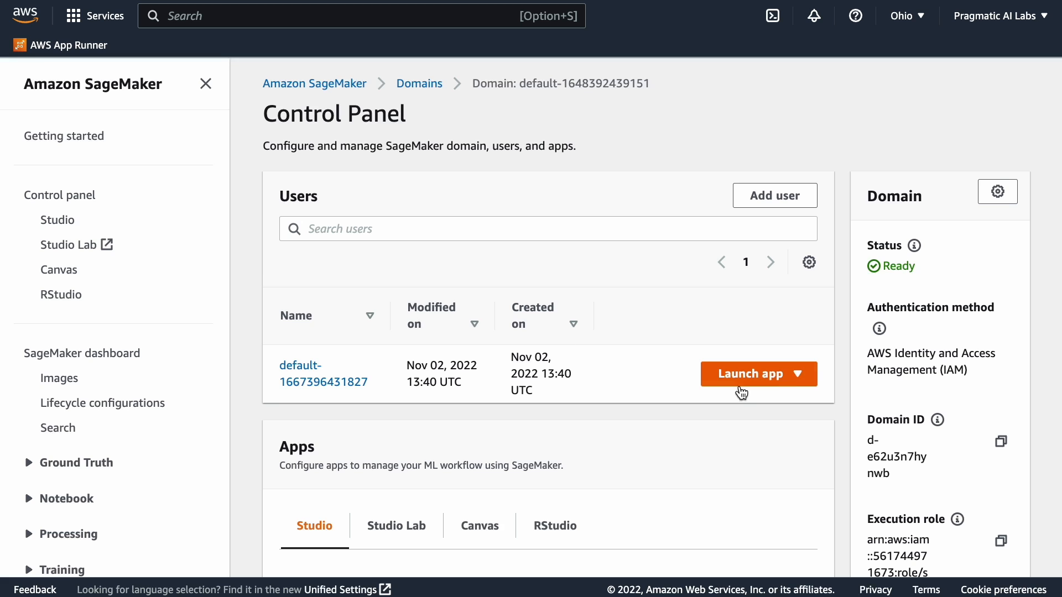
click(790, 374)
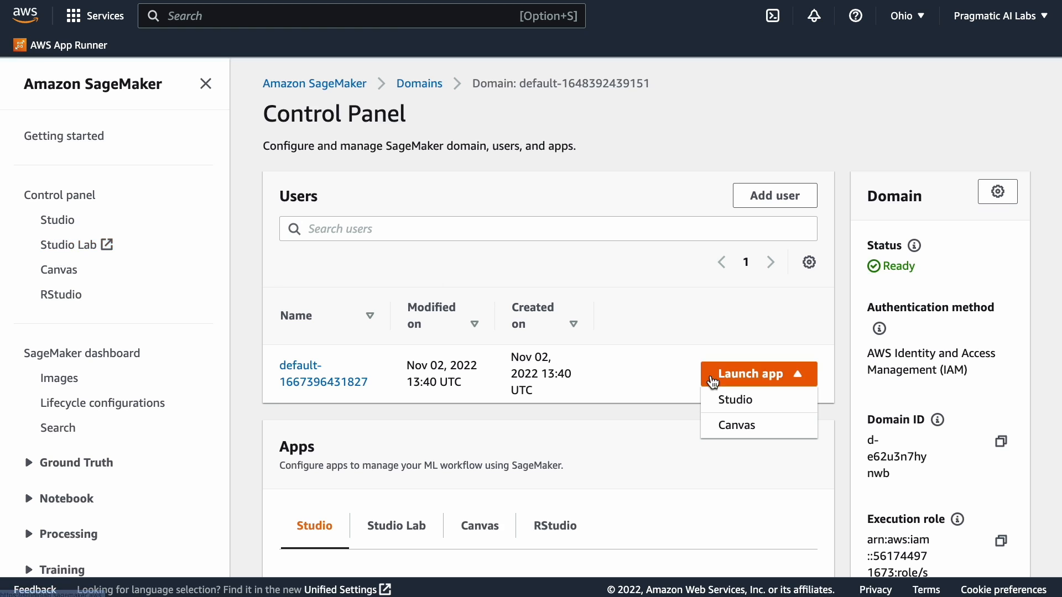
click(722, 400)
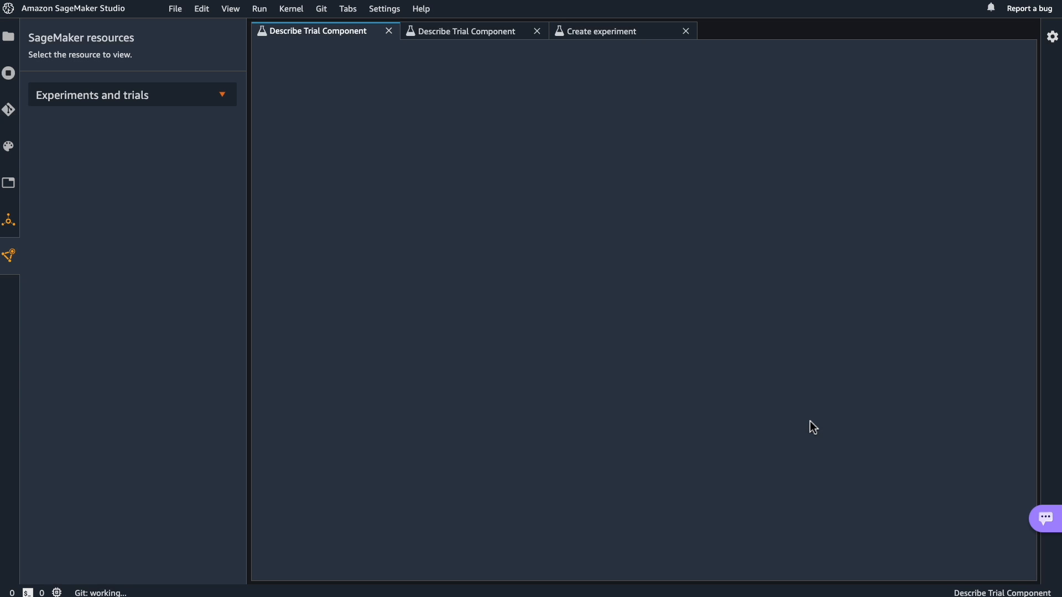
- Look through Studio's file browser, its running instances and kernels, and the Git repository options
click(9, 37)
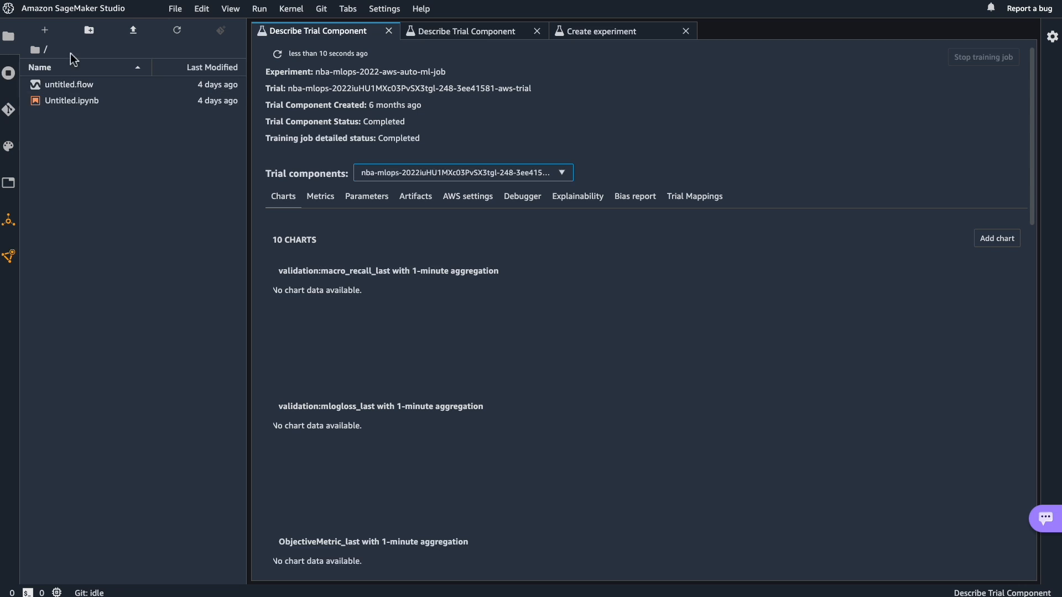
click(8, 72)
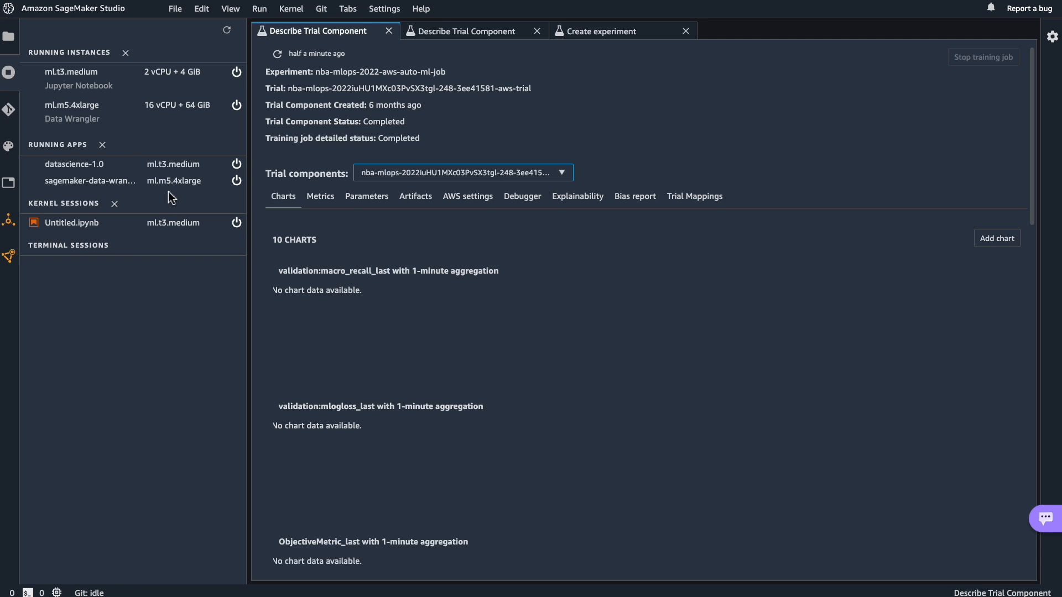
click(8, 109)
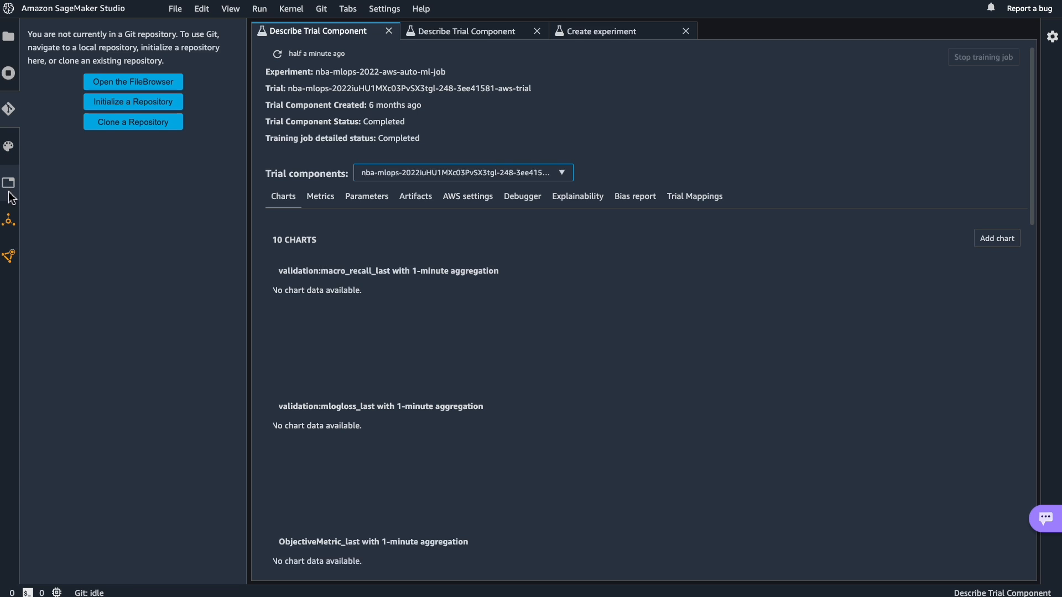
- View the SageMaker JumpStart launched assets and check which asset types can be listed
click(8, 219)
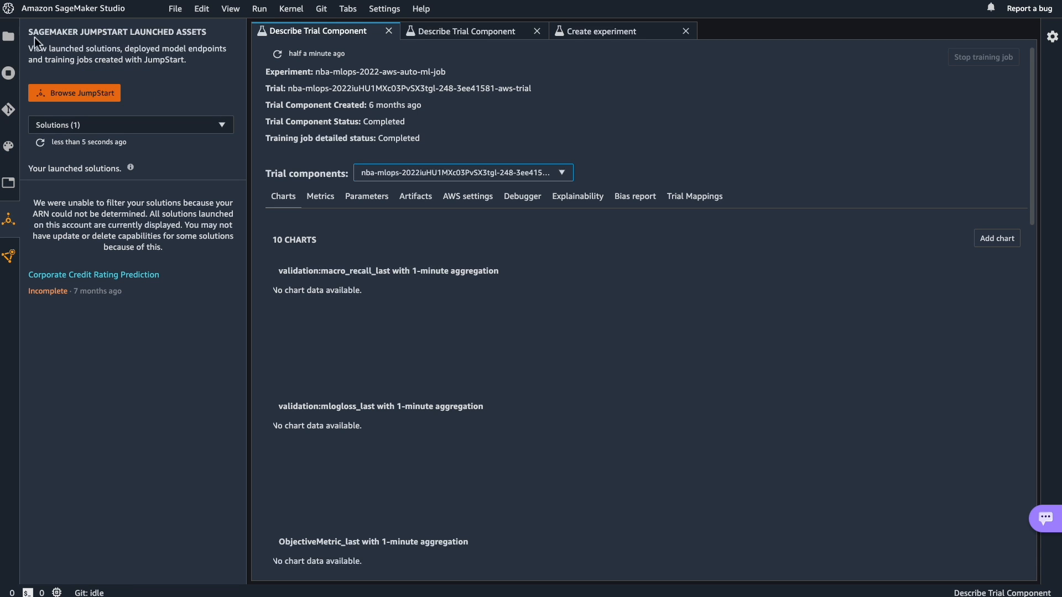
drag(33, 33, 216, 45)
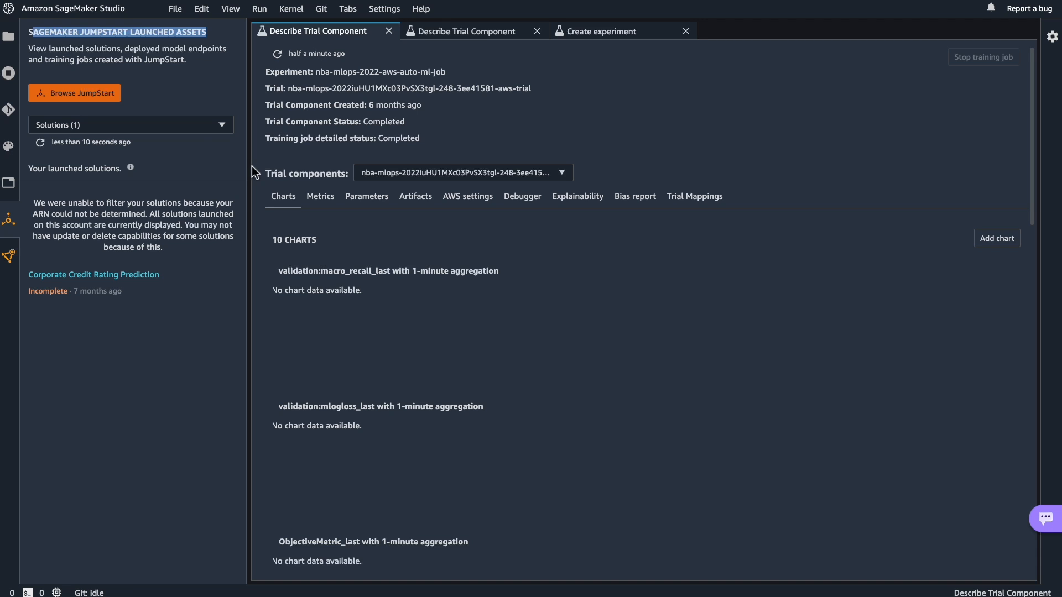
click(205, 126)
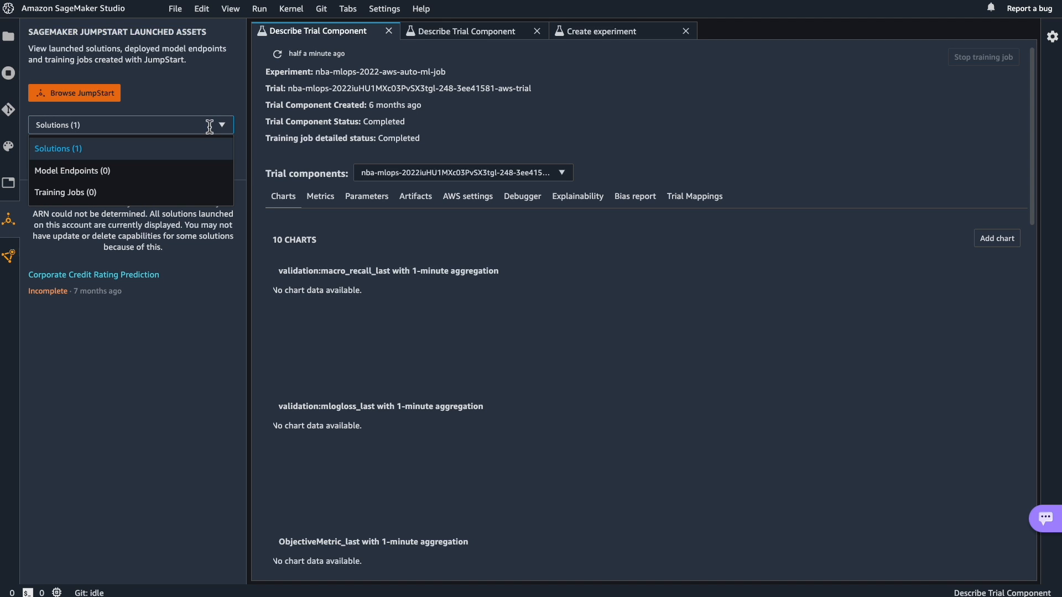
click(213, 362)
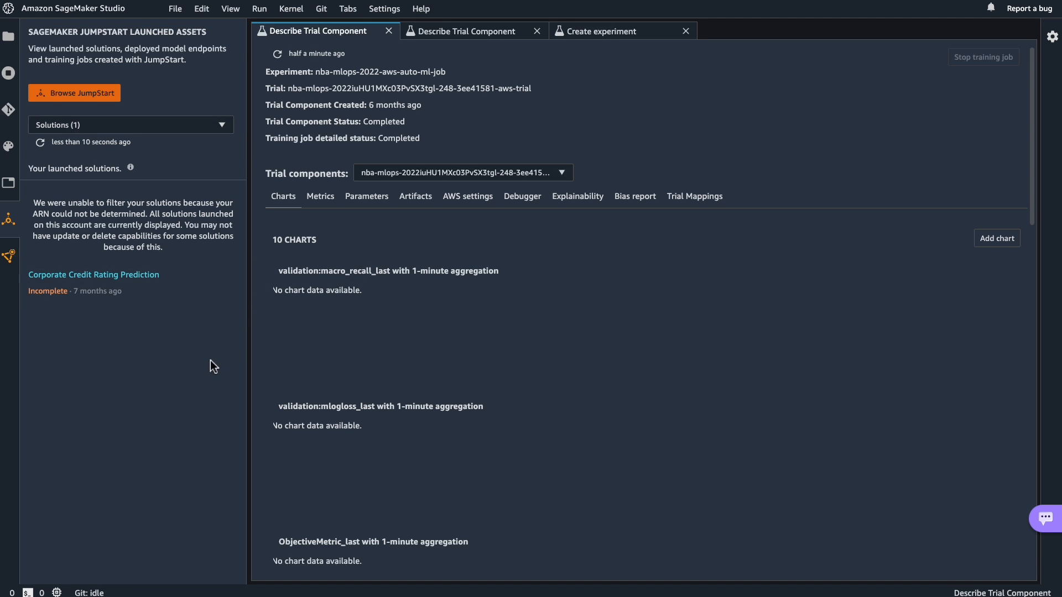
- View the launched Corporate Credit Rating Prediction solution, then browse the JumpStart catalog's solutions, vision models and text models
click(103, 276)
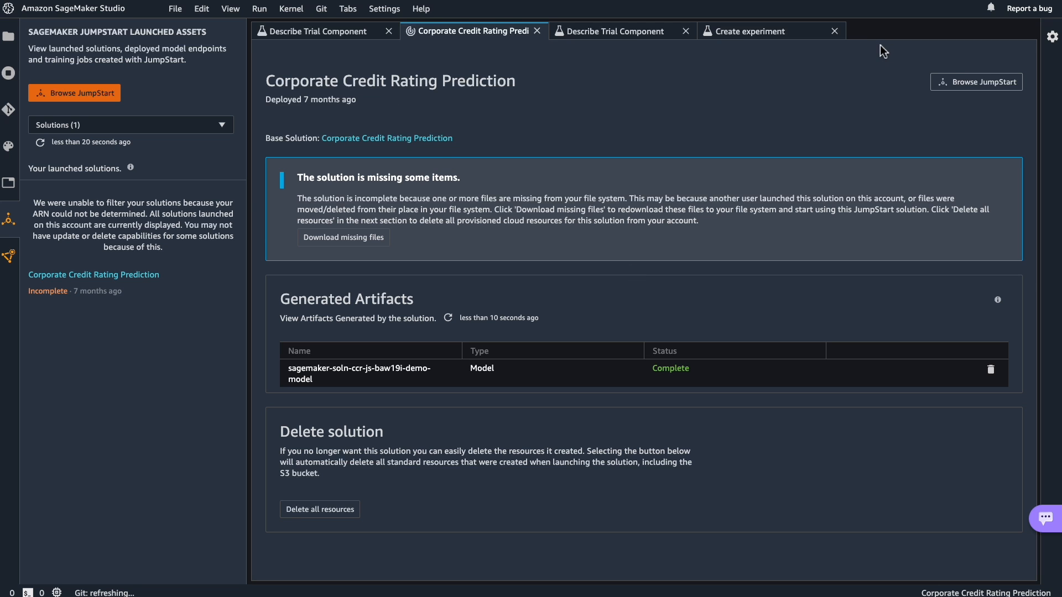
click(958, 81)
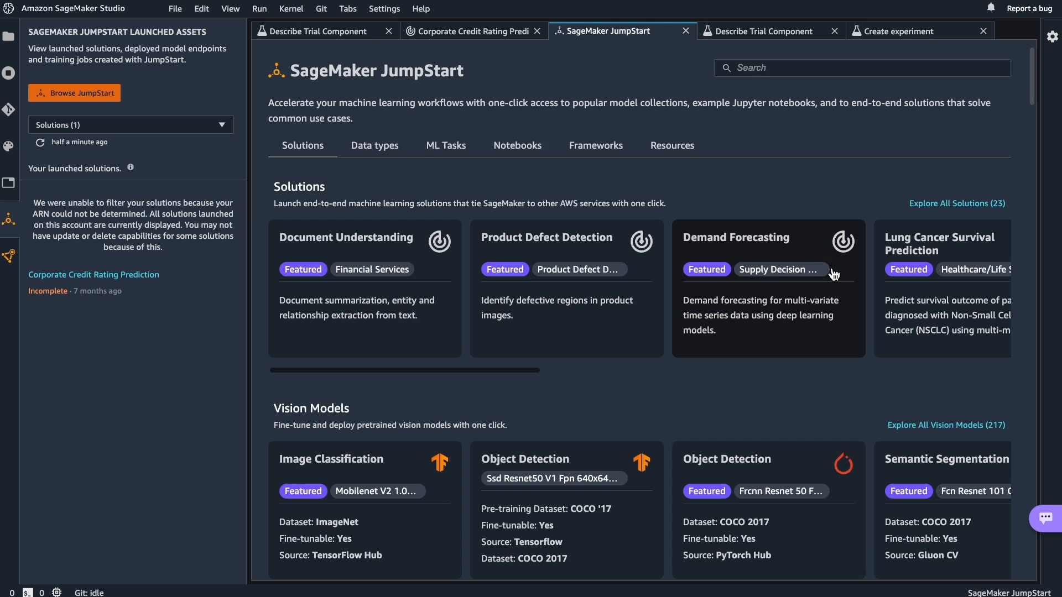
scroll(786, 332, down, 3)
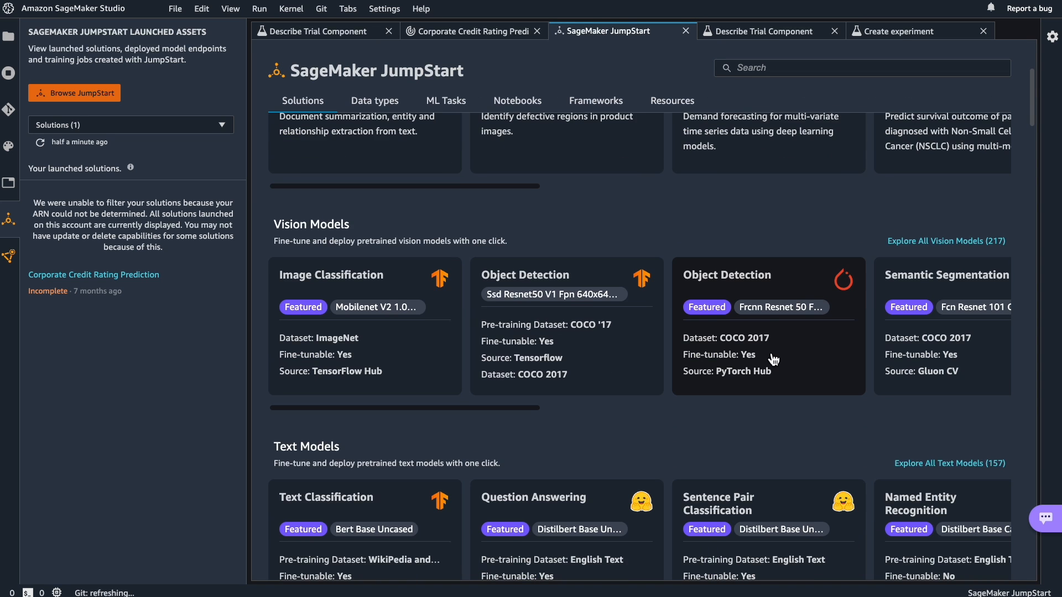
- Open the MobileNet V2 Image Classification model and review its Deploy Model, Train Model and Run in notebook sections
click(315, 278)
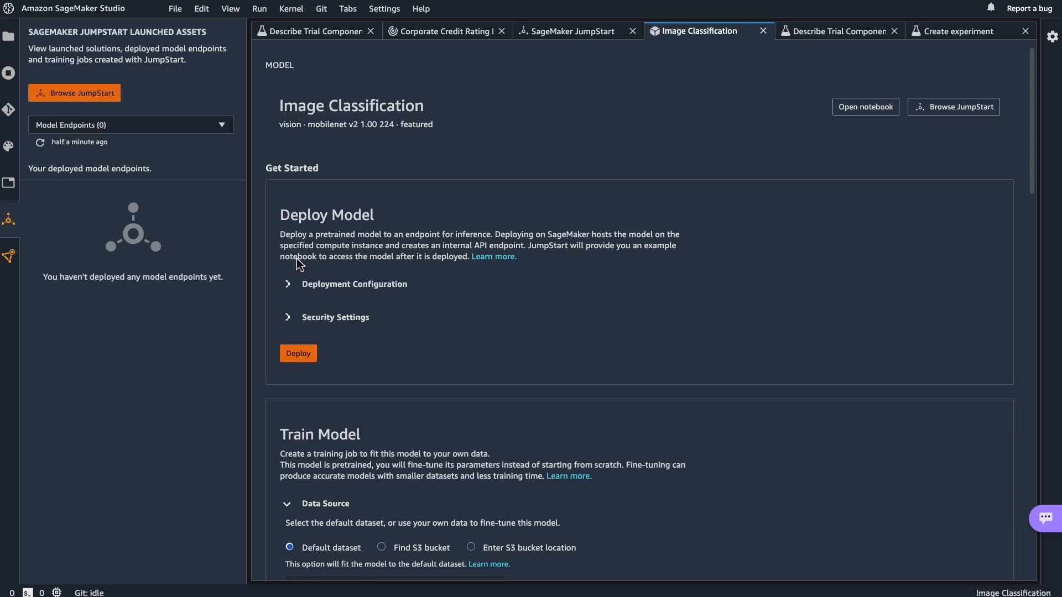
drag(281, 240, 702, 274)
scroll(702, 277, down, 6)
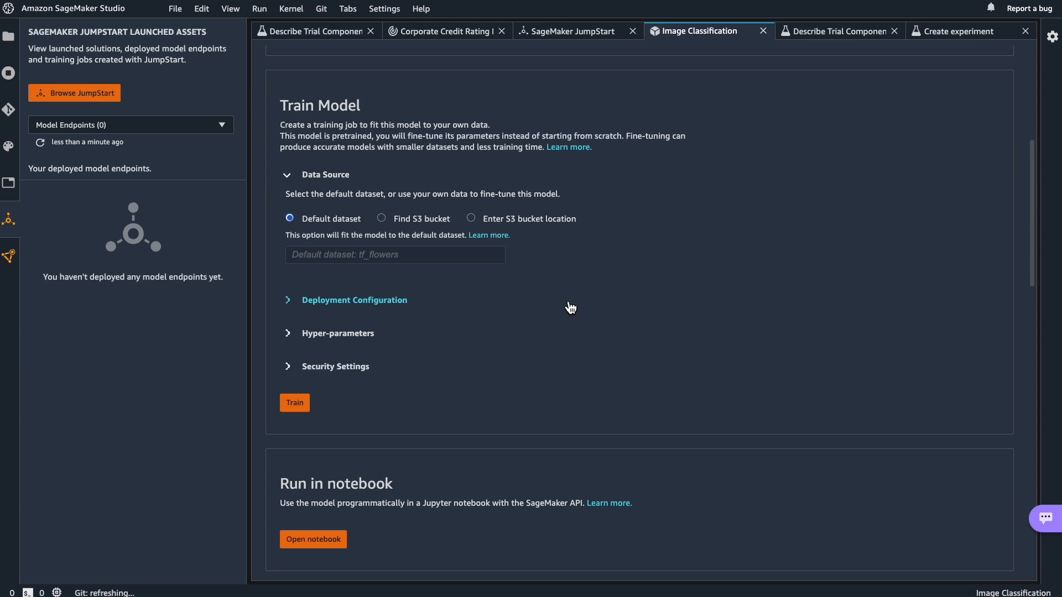
scroll(612, 346, down, 6)
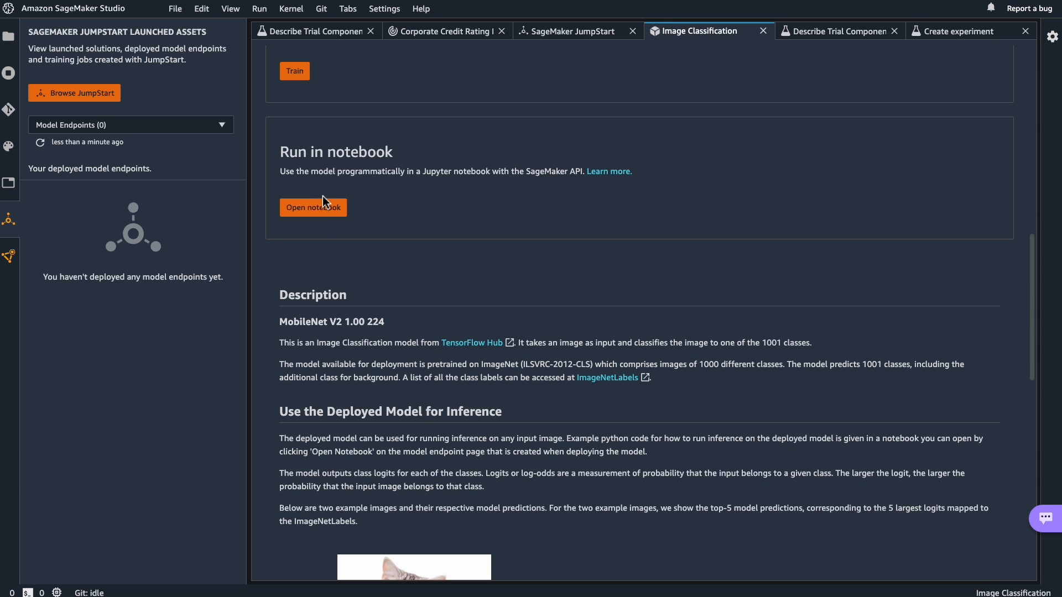
drag(280, 153, 463, 157)
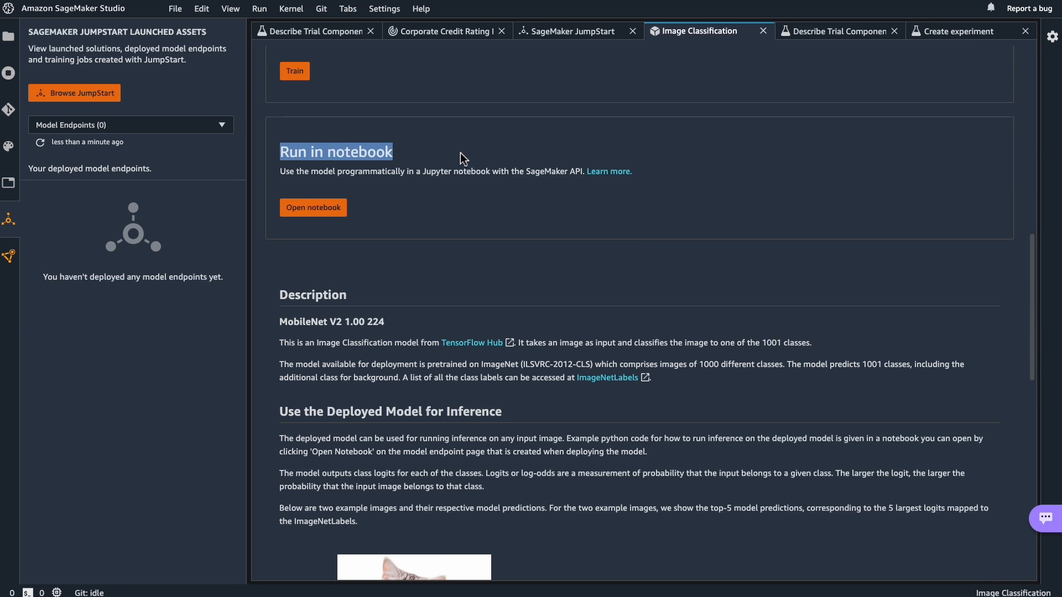